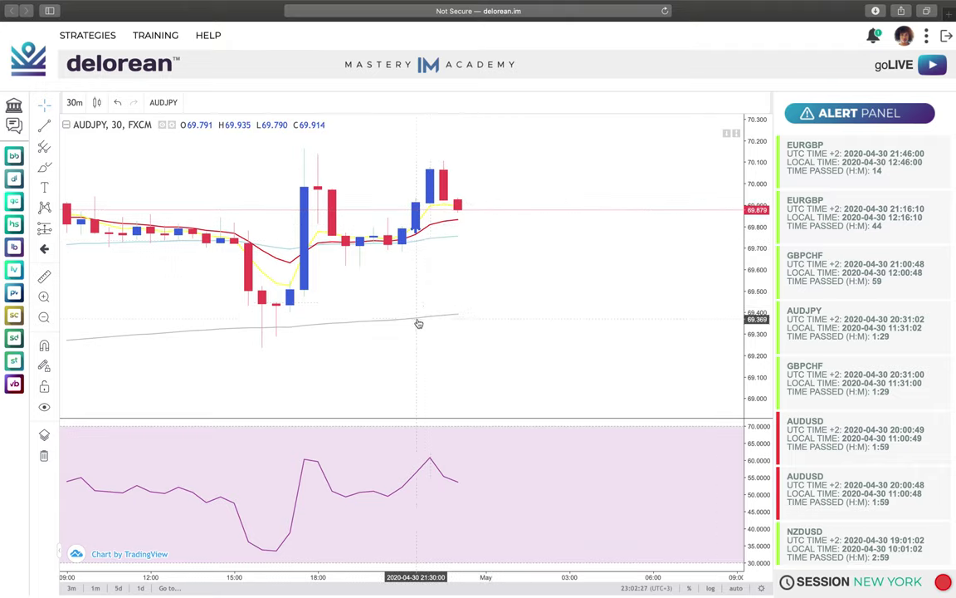
# - Add a text note reading "MOVING AVERAGE" to the empty chart area right of the candles and move it up to about the 70.027 level
pyautogui.click(44, 188)
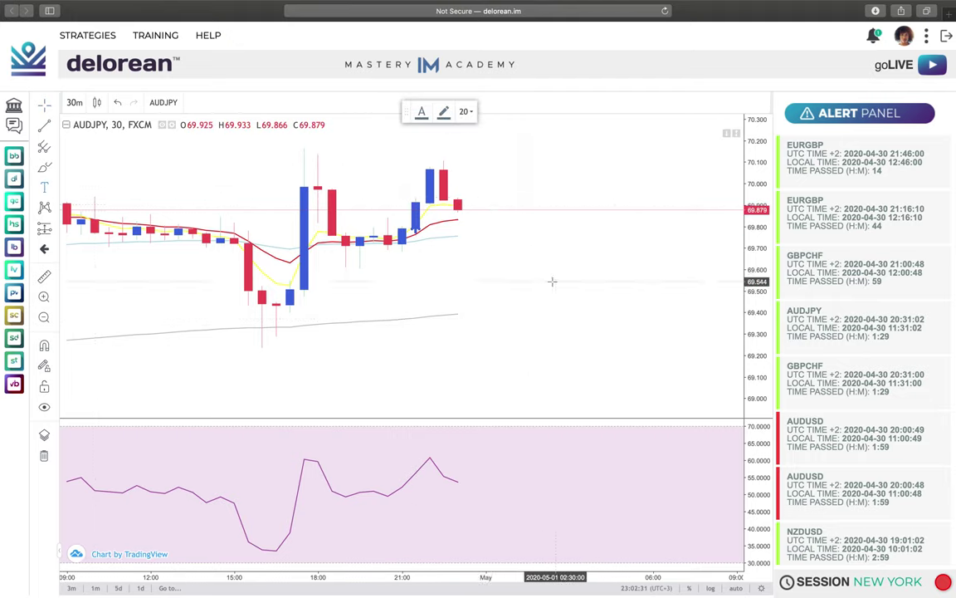
pyautogui.click(552, 282)
pyautogui.press('BackSpace')
pyautogui.press('BackSpace')
pyautogui.press('BackSpace')
pyautogui.press('BackSpace')
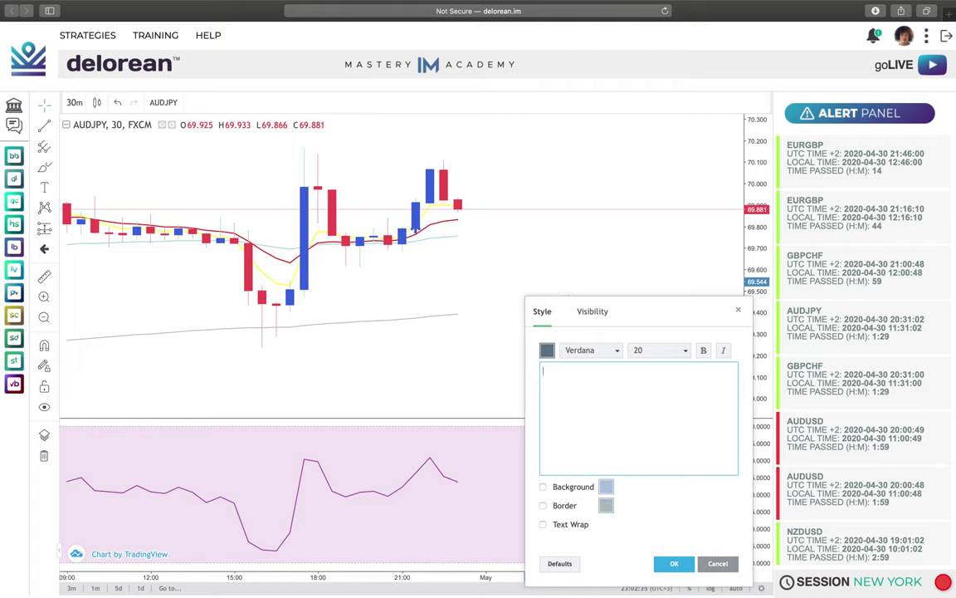
pyautogui.write('MOVING ')
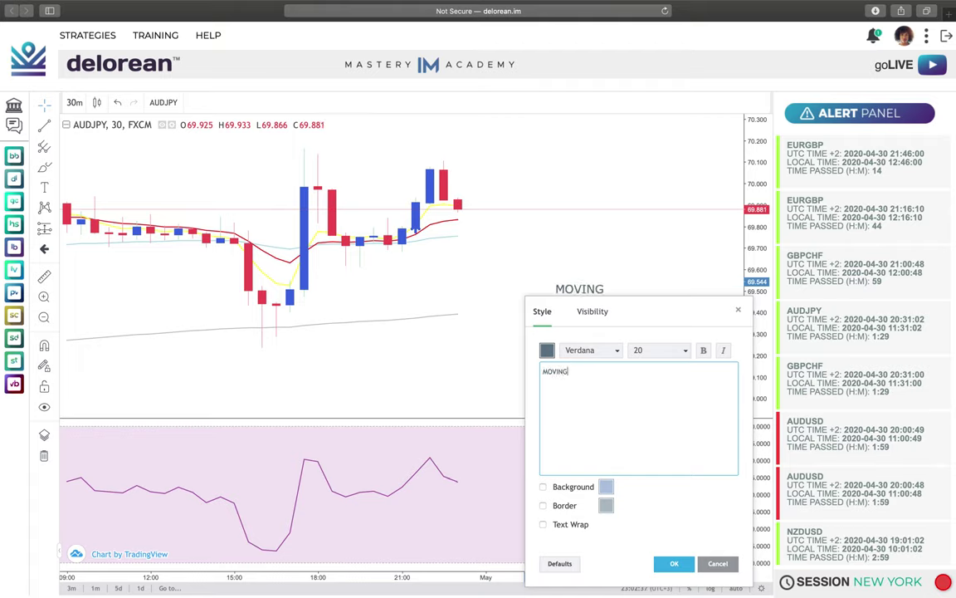
pyautogui.write('AVER')
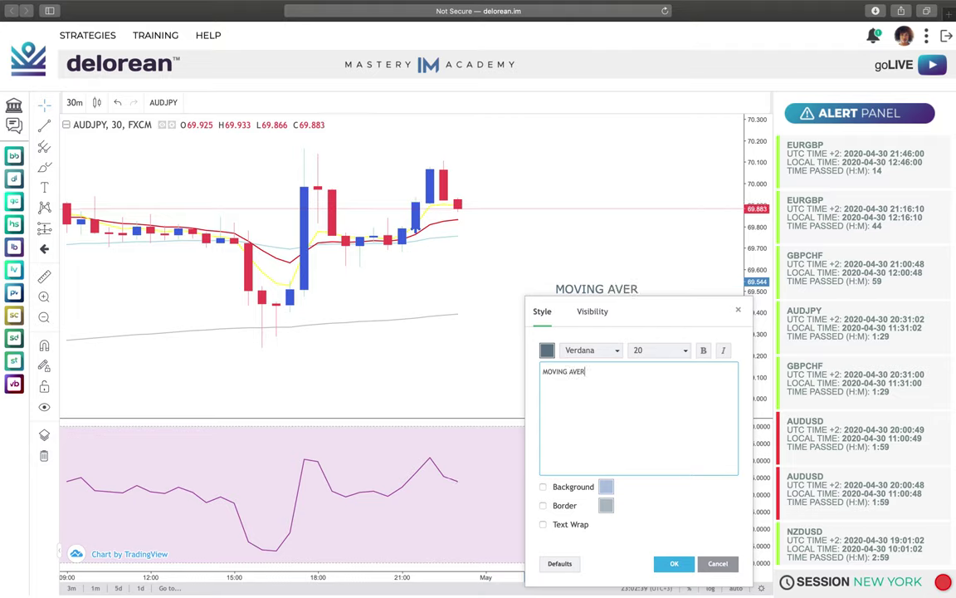
pyautogui.write('AGE')
pyautogui.click(674, 564)
pyautogui.moveTo(616, 290); pyautogui.dragTo(644, 189)
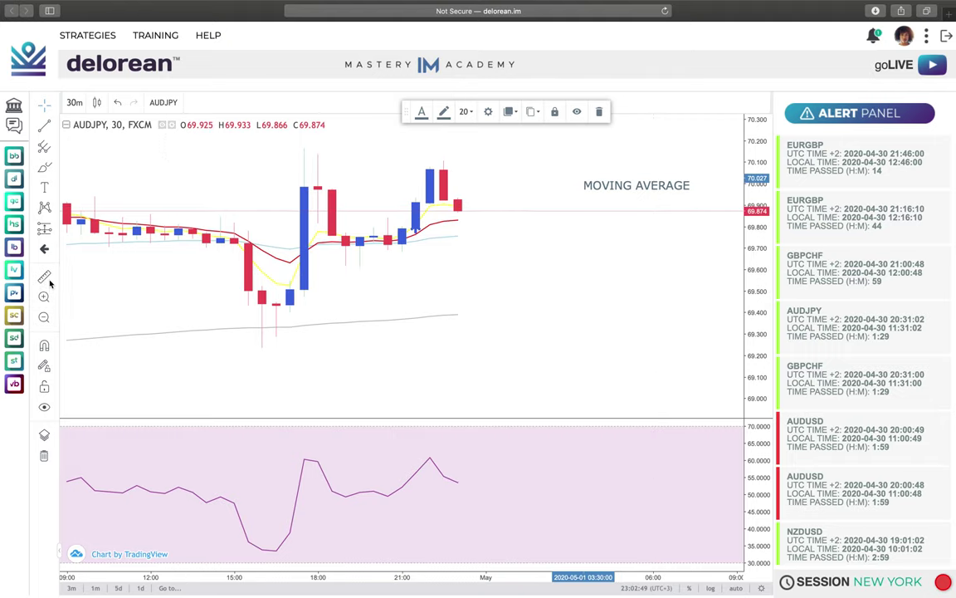
# - Add a two-line text note "4 TESTS" / "EACH TEST WAS 25% OF GRADE" below the moving average label, at about the 69.465 level
pyautogui.click(45, 188)
pyautogui.click(542, 299)
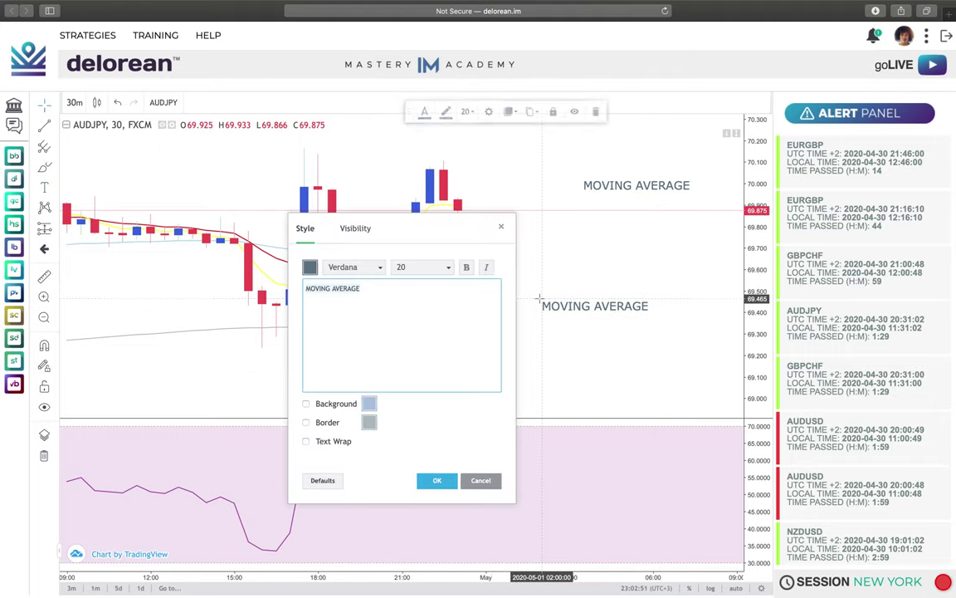
pyautogui.press('super+a')
pyautogui.press('BackSpace')
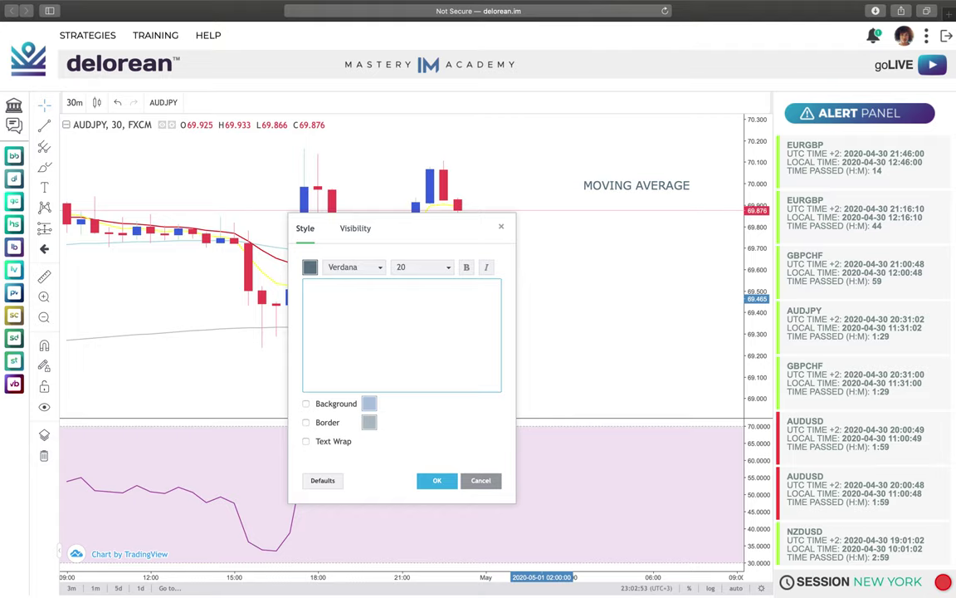
pyautogui.write('4 TESTS')
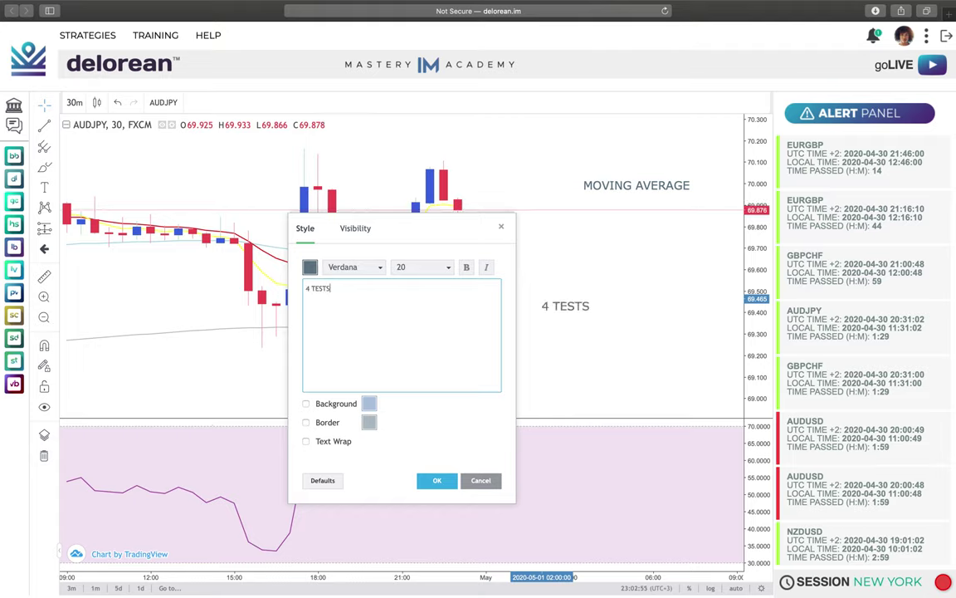
pyautogui.press('Return')
pyautogui.write('EACH TEST ')
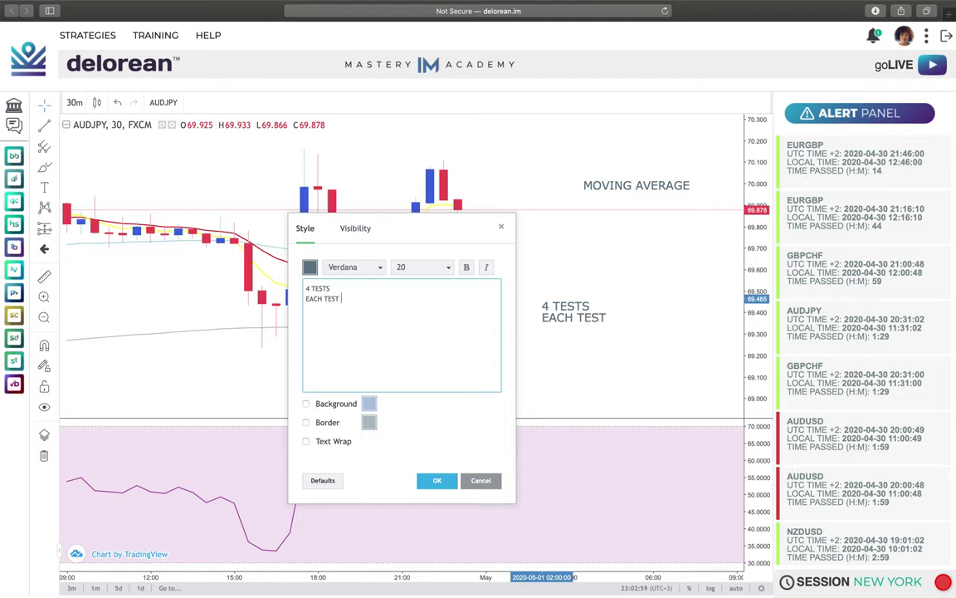
pyautogui.write('WAS 2')
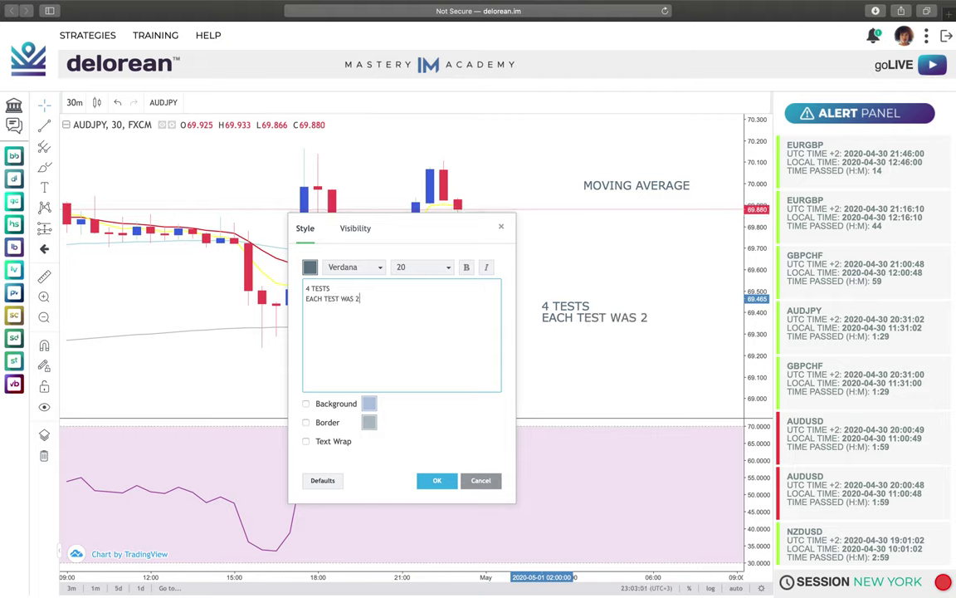
pyautogui.write('5% OF GRASE')
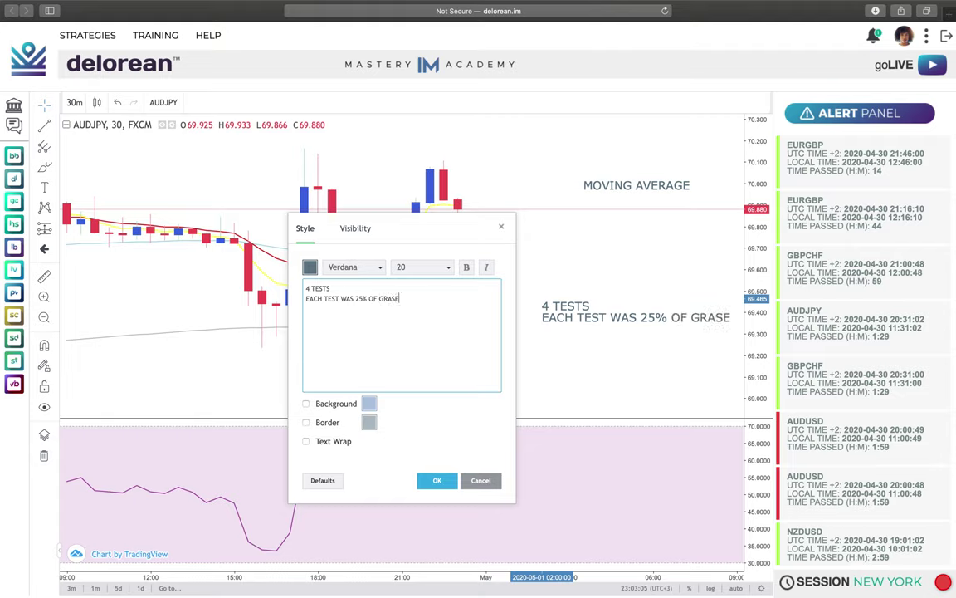
pyautogui.press('BackSpace')
pyautogui.press('BackSpace')
pyautogui.write('DE')
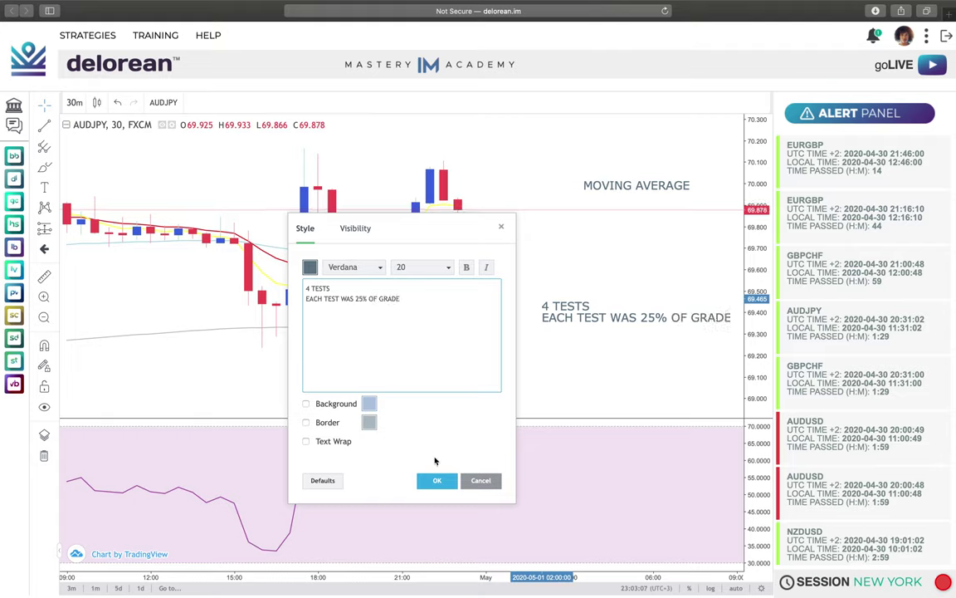
pyautogui.click(437, 480)
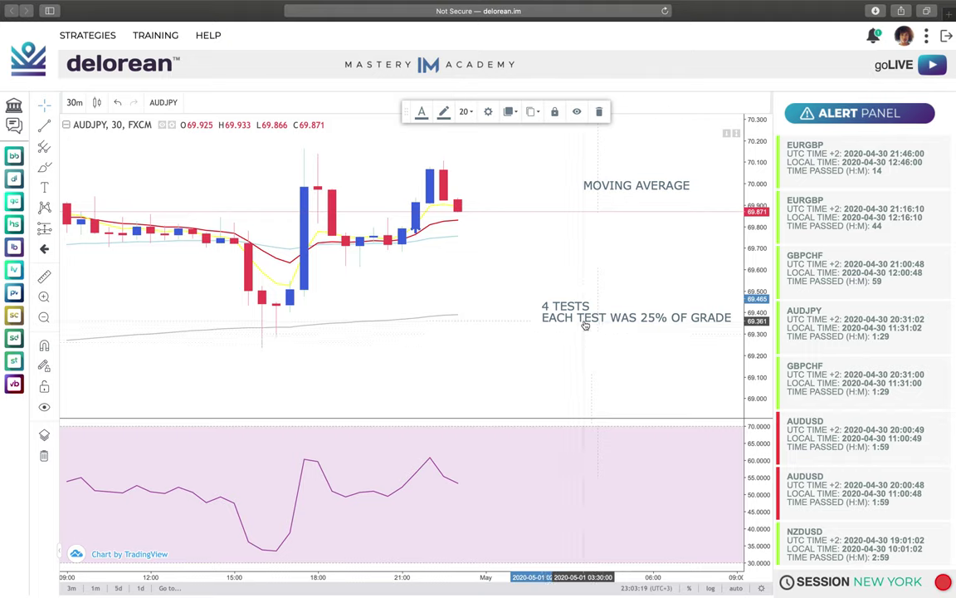
# - Edit the tests note so that its first line reads "200 TESTS"
pyautogui.rightClick(585, 325)
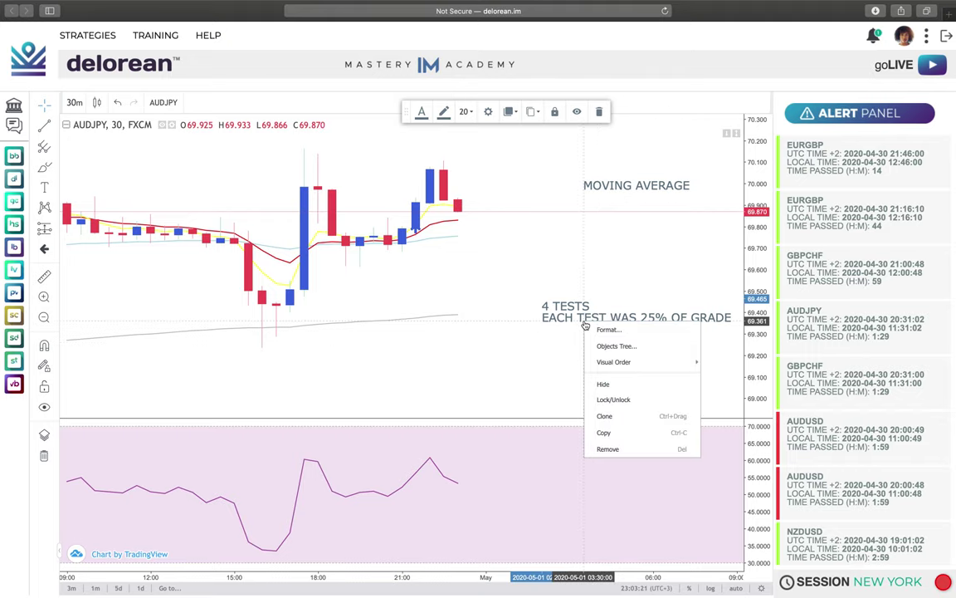
pyautogui.click(609, 329)
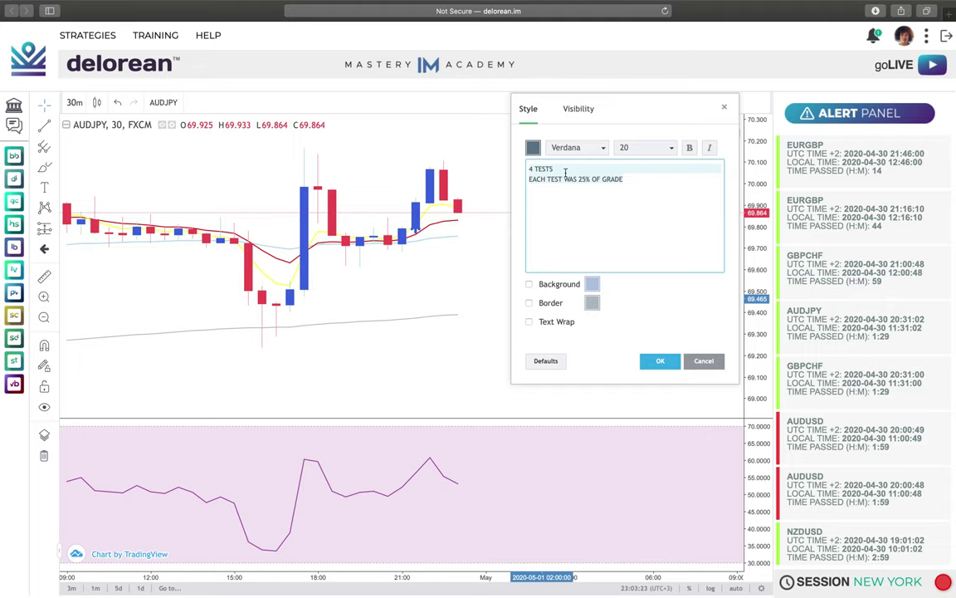
pyautogui.click(532, 169)
pyautogui.press('BackSpace')
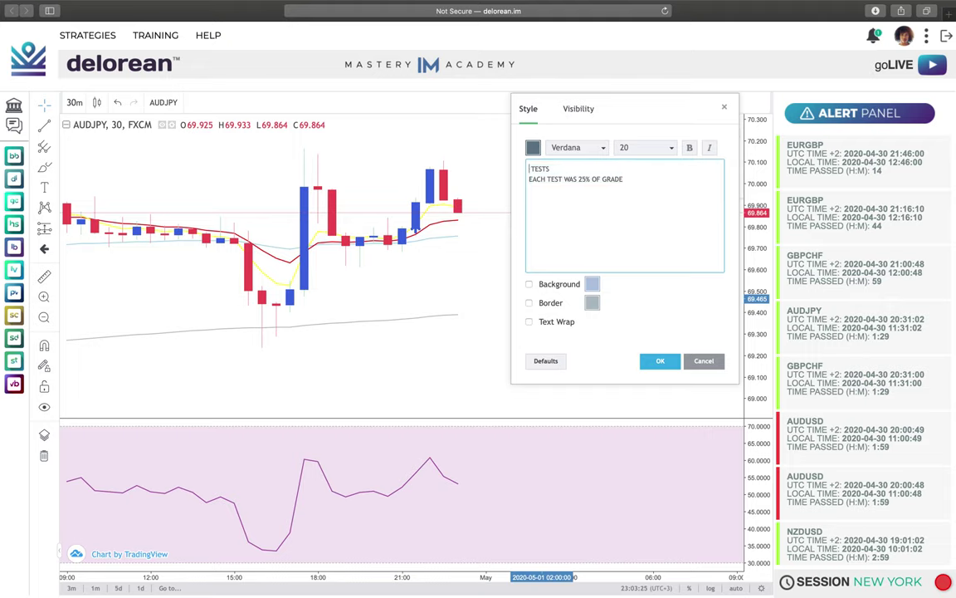
pyautogui.write('200')
pyautogui.click(656, 362)
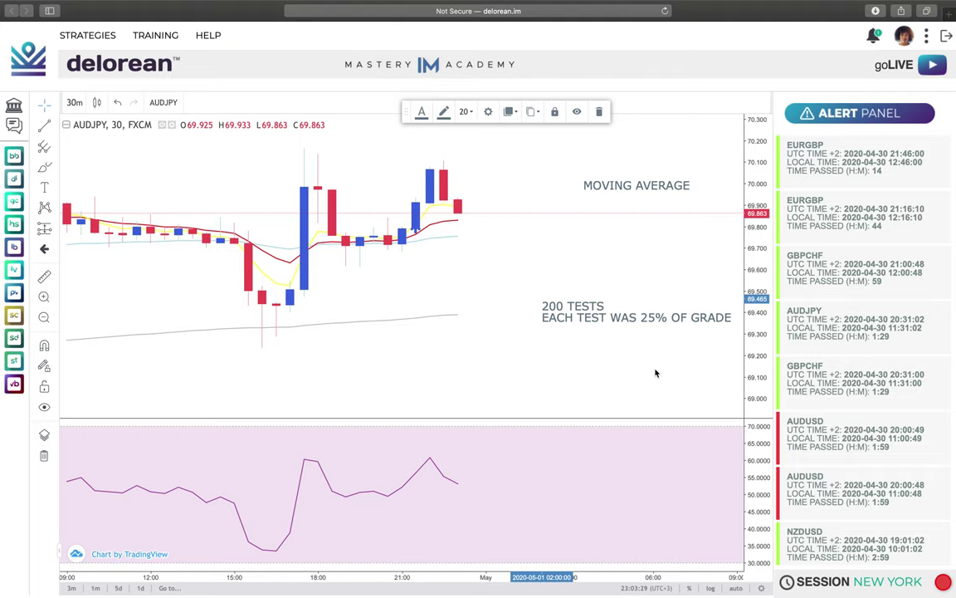
# - Change the percentage in the second line of the tests note to .5%
pyautogui.doubleClick(645, 321)
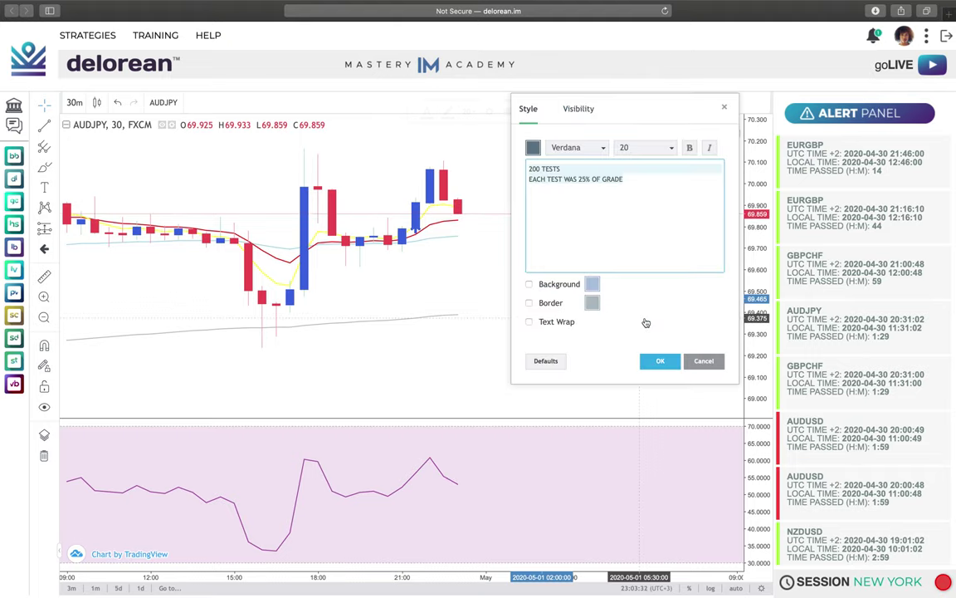
pyautogui.click(586, 179)
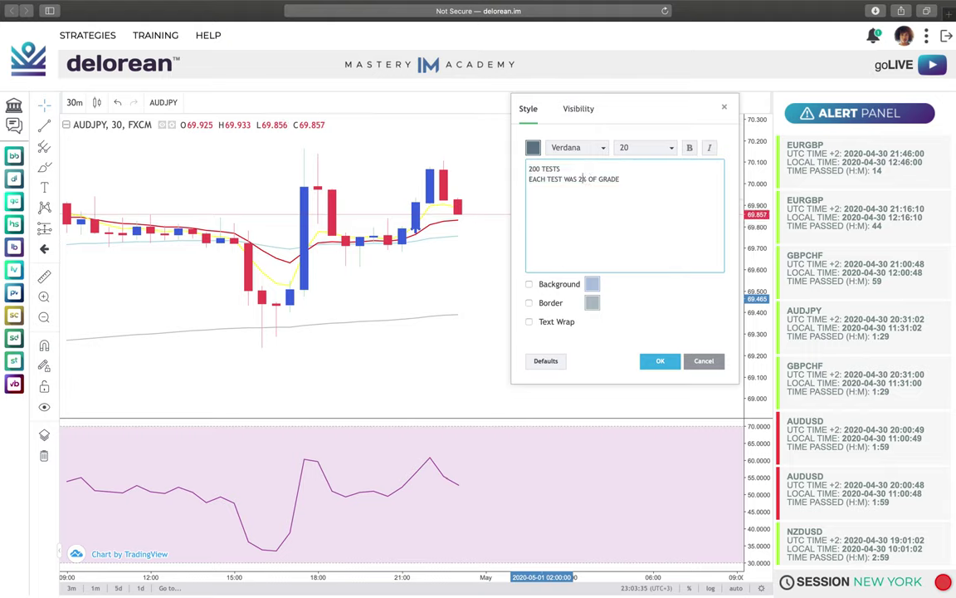
pyautogui.press('BackSpace')
pyautogui.write('.5')
pyautogui.click(661, 361)
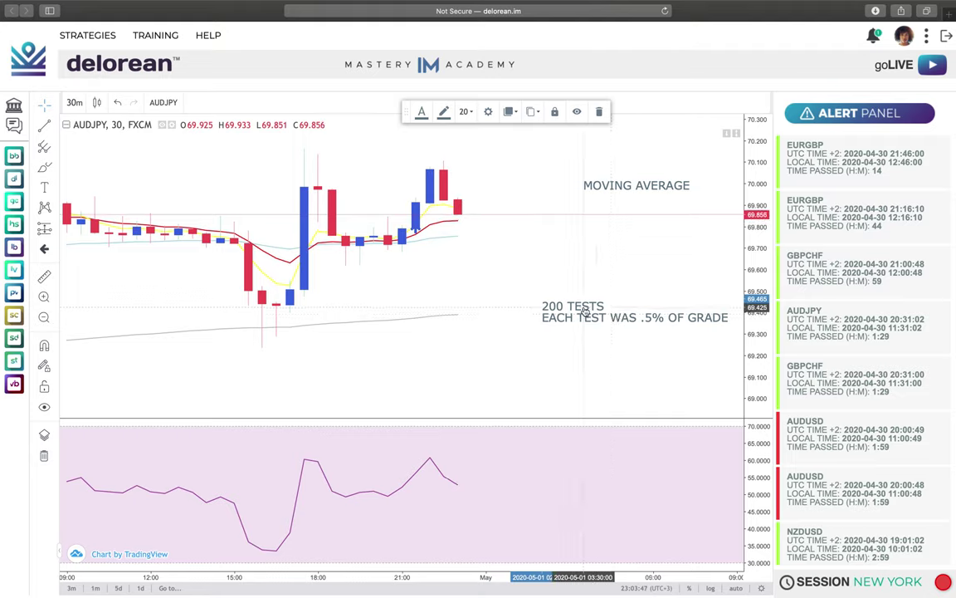
# - Delete the tests note and select the grey moving average line beneath the candles
pyautogui.click(599, 111)
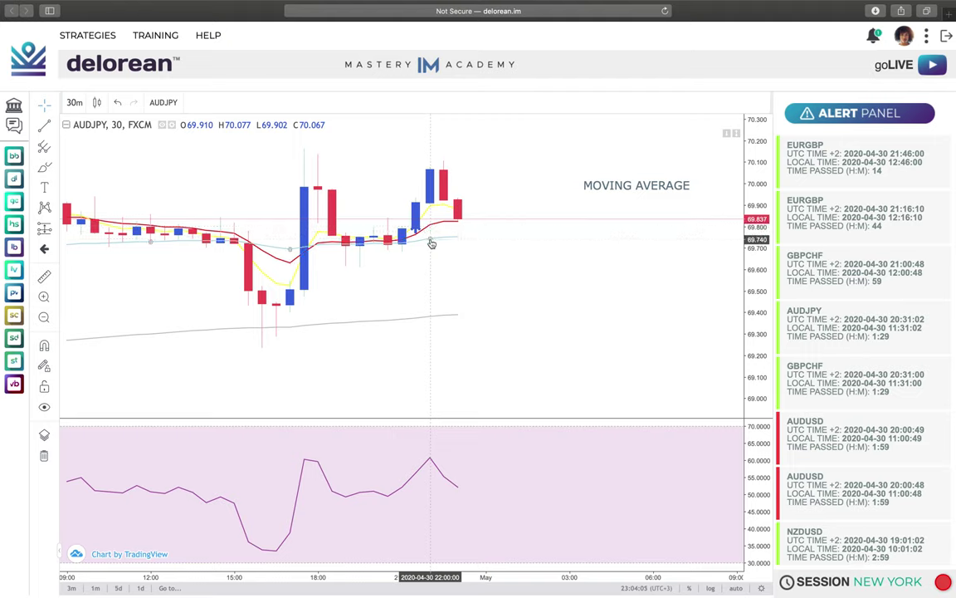
pyautogui.click(421, 319)
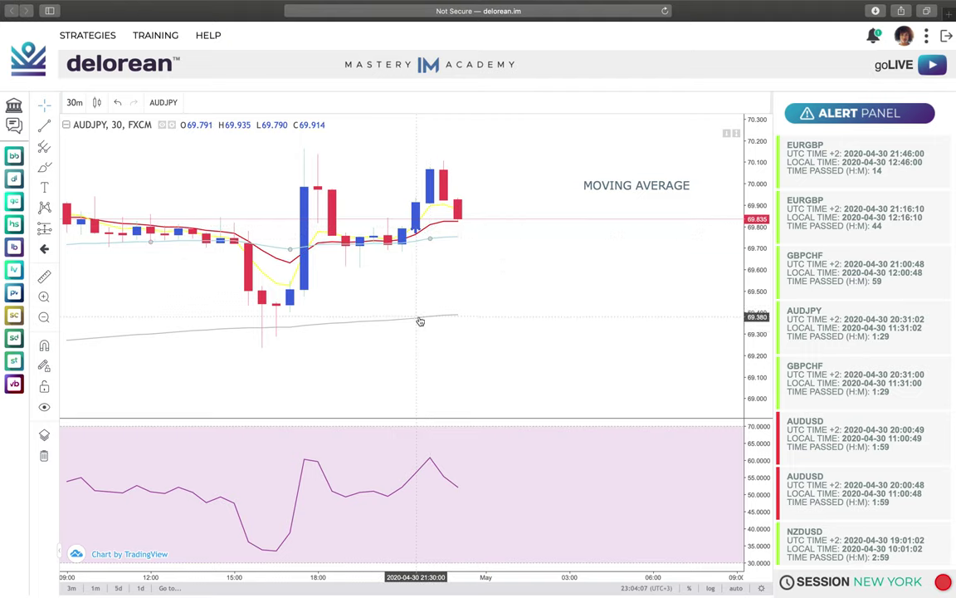
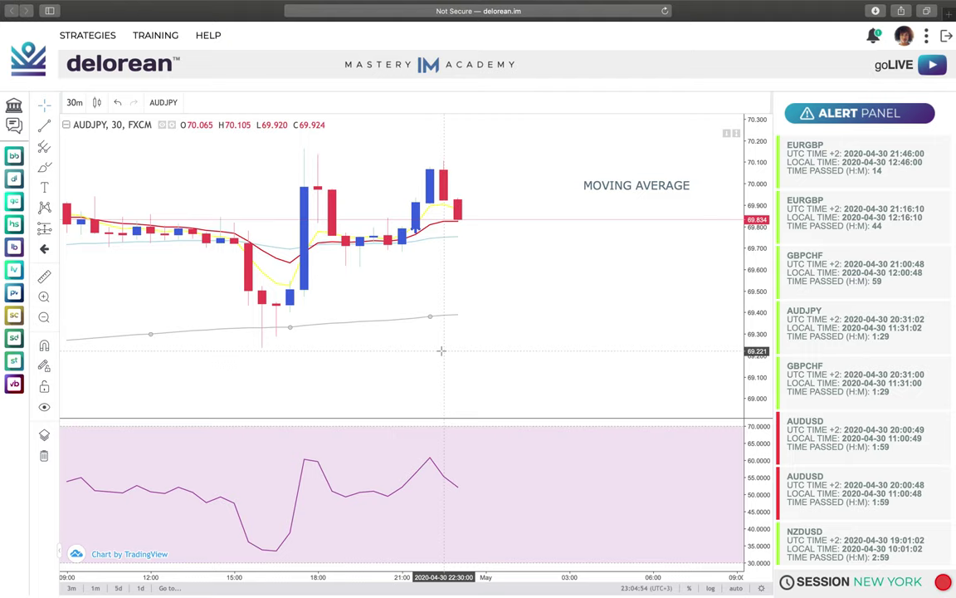
pyautogui.moveTo(160, 41)
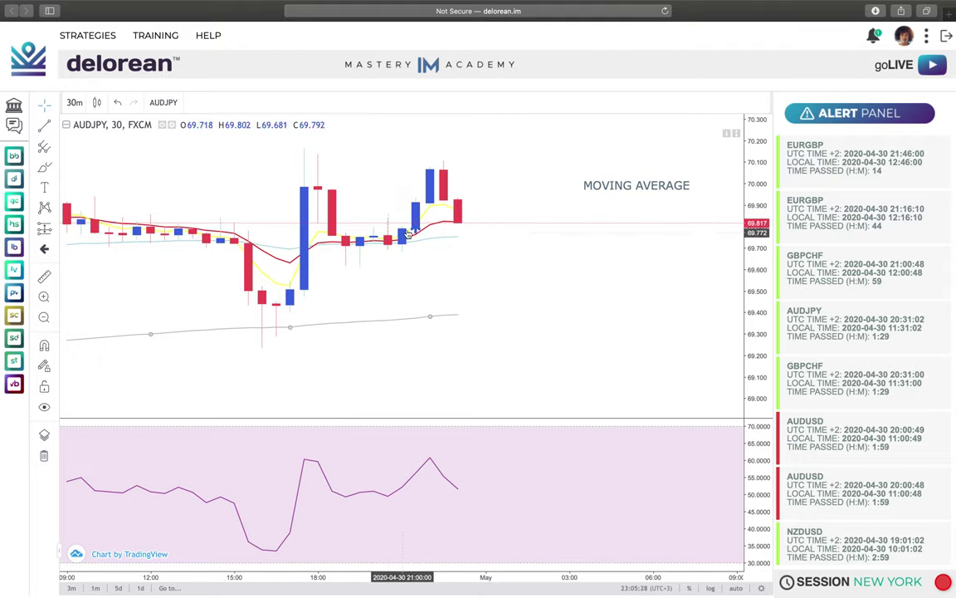
# - Draw a freehand bracket with the Brush beneath the candles from about 20:00 to 21:30, and return to the cross cursor
pyautogui.click(44, 167)
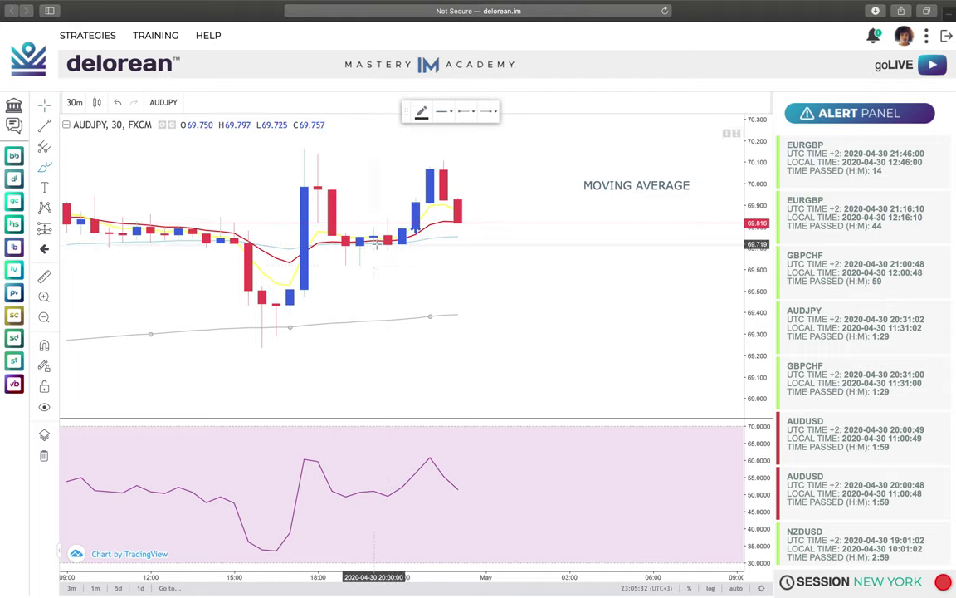
pyautogui.moveTo(374, 242)
pyautogui.mouseDown()
pyautogui.moveTo(375, 260)
pyautogui.moveTo(404, 258)
pyautogui.moveTo(415, 245)
pyautogui.mouseUp()
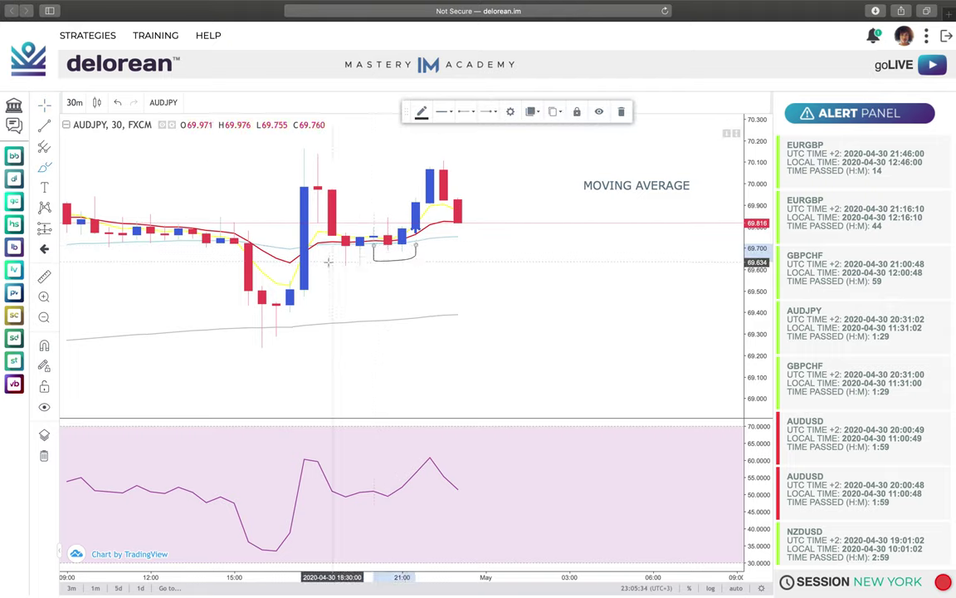
pyautogui.click(44, 102)
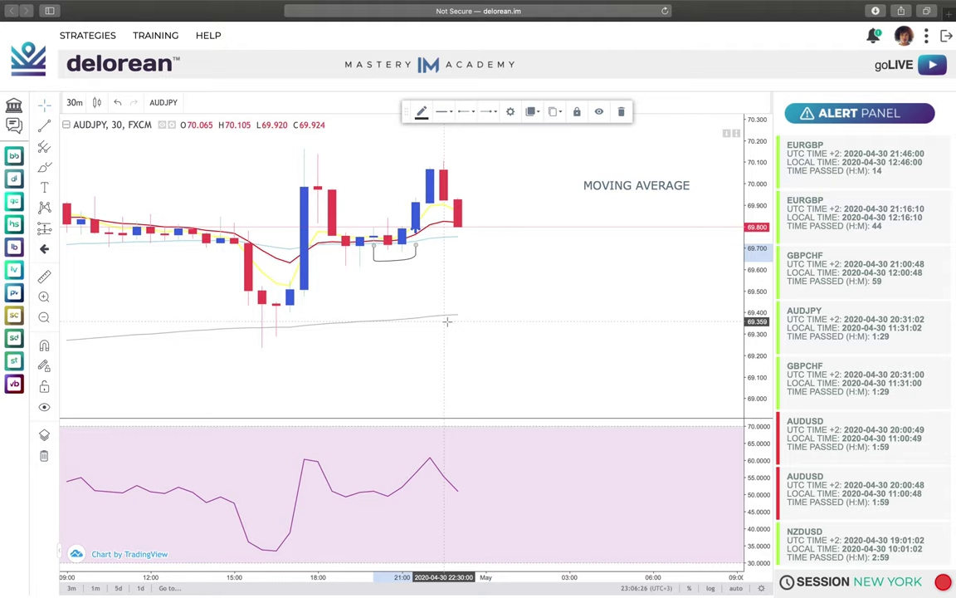
pyautogui.click(417, 234)
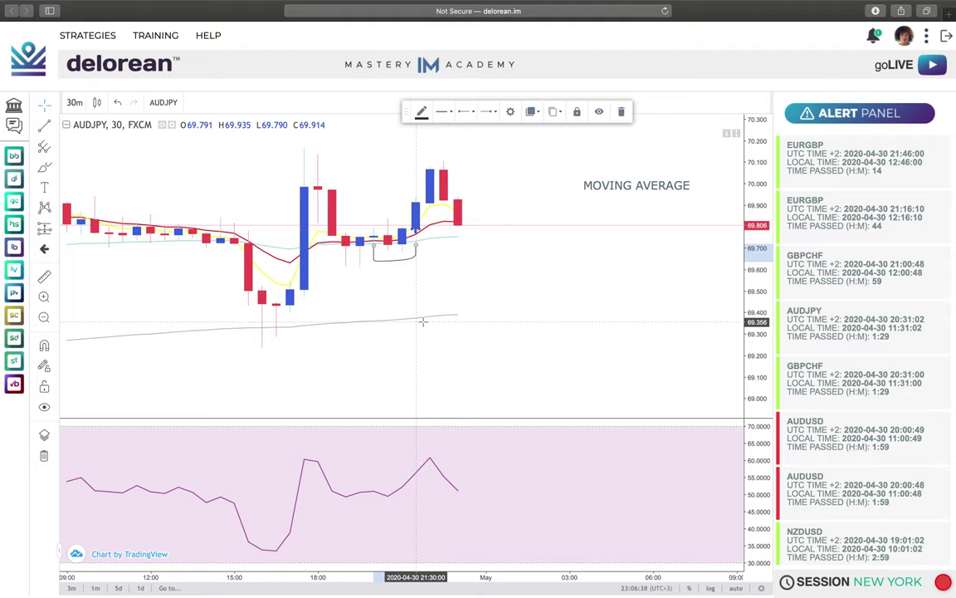
# - Draw a rectangle from about 20:00 to 21:30, between about 69.738 and 69.690, over the bracketed area, and return to the cross cursor
pyautogui.click(53, 171)
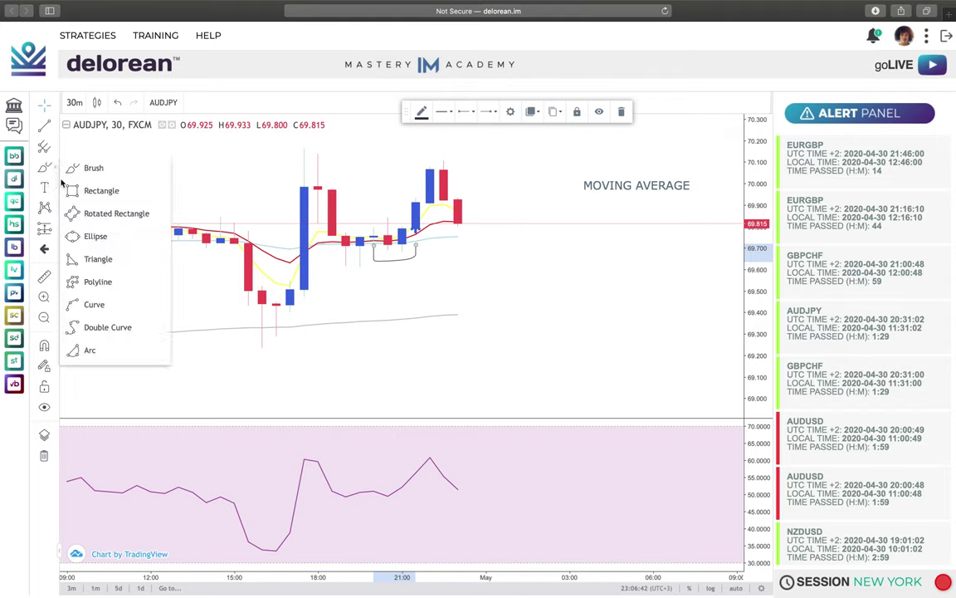
pyautogui.click(70, 190)
pyautogui.moveTo(373, 240); pyautogui.dragTo(415, 249)
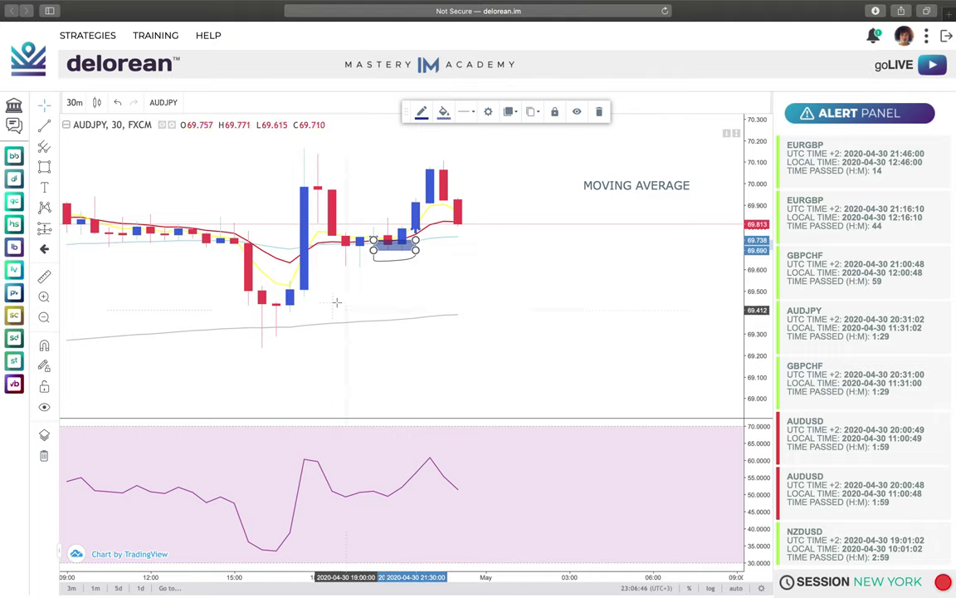
pyautogui.click(45, 108)
pyautogui.click(87, 109)
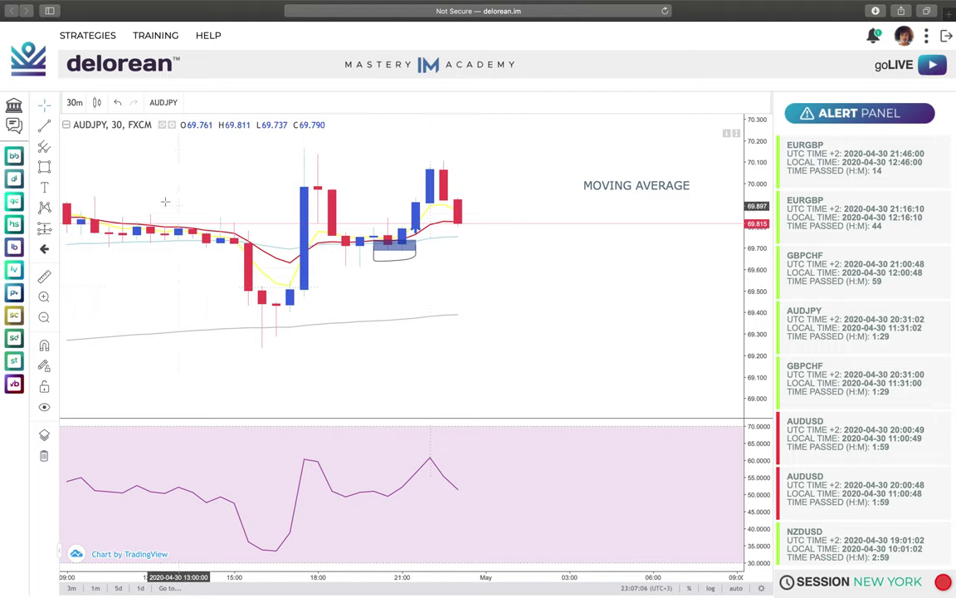
# - Draw an arrow from about 69.237 at 03:00 on May 1 to the end of the light blue moving average line at about 69.735, 23:00
pyautogui.click(57, 126)
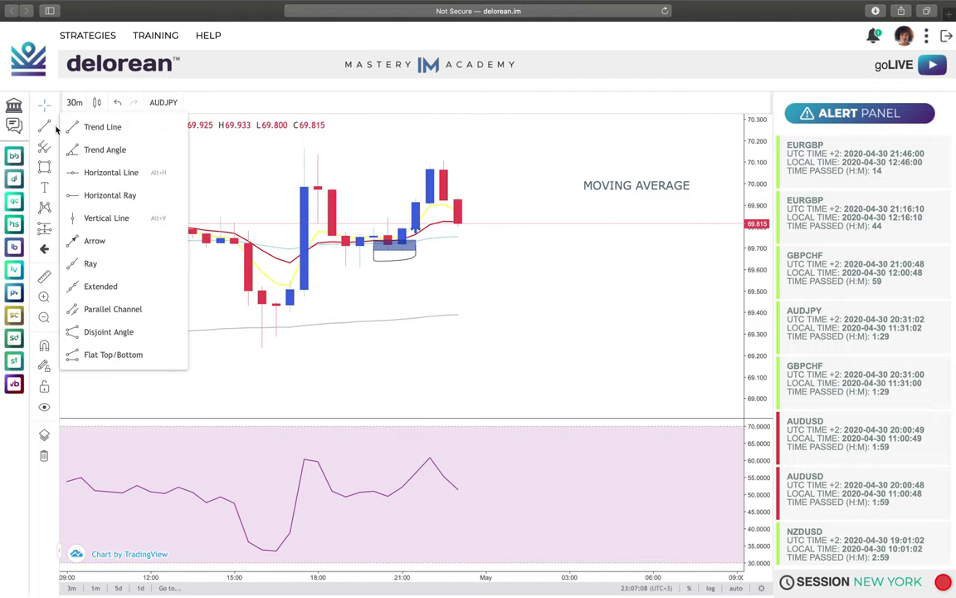
pyautogui.click(91, 241)
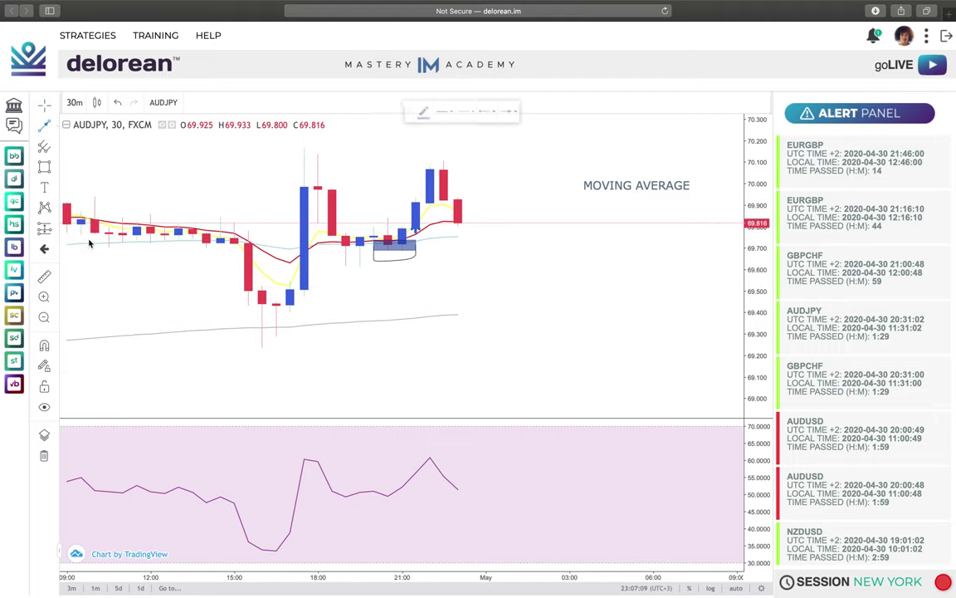
pyautogui.click(457, 241)
pyautogui.click(54, 106)
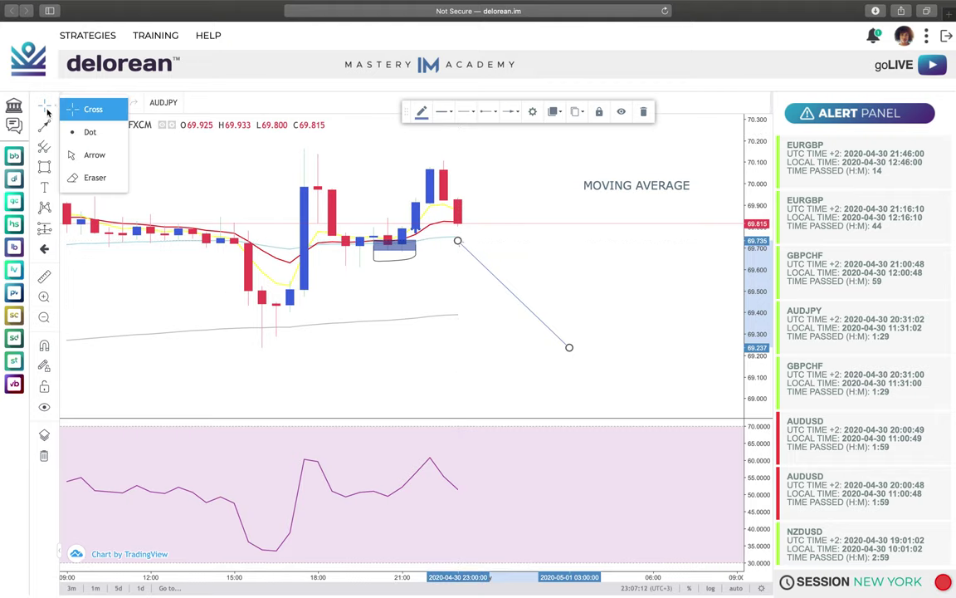
pyautogui.click(78, 107)
pyautogui.click(539, 350)
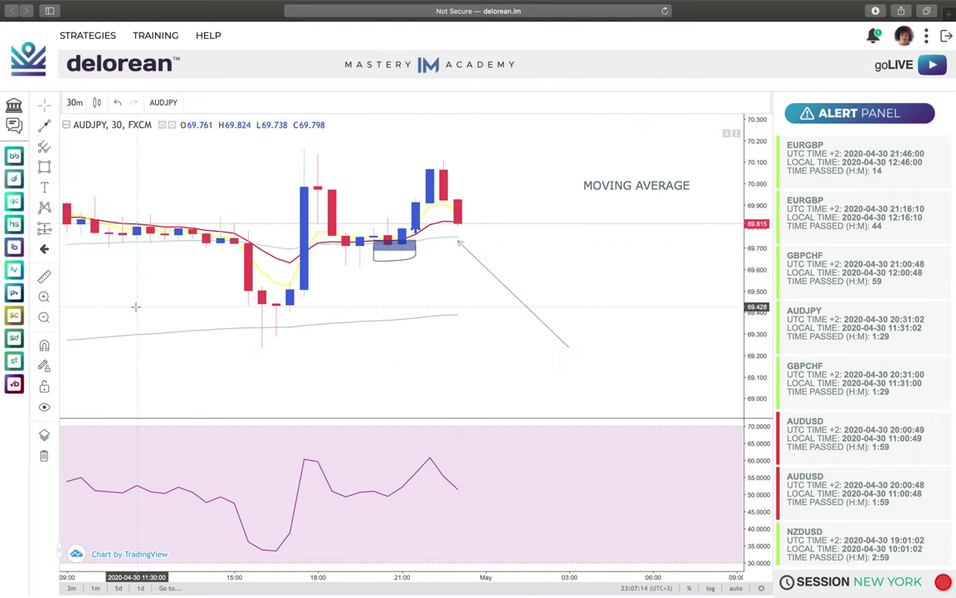
# - Review the earlier AUDJPY candles and the alert list, consult the 15m training graphic, and return to the chart
pyautogui.hscroll(-10, 135, 306)
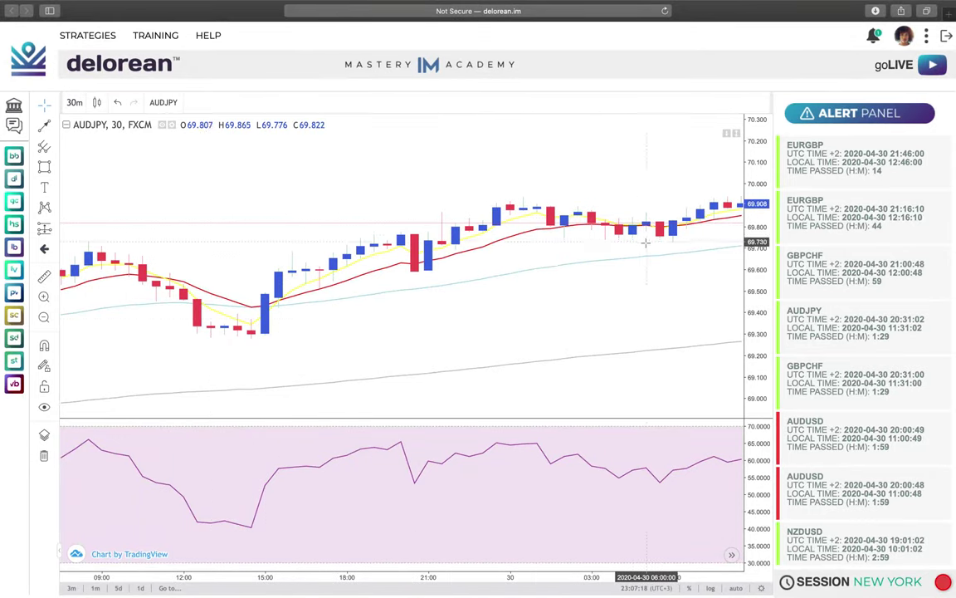
pyautogui.hscroll(10, 675, 249)
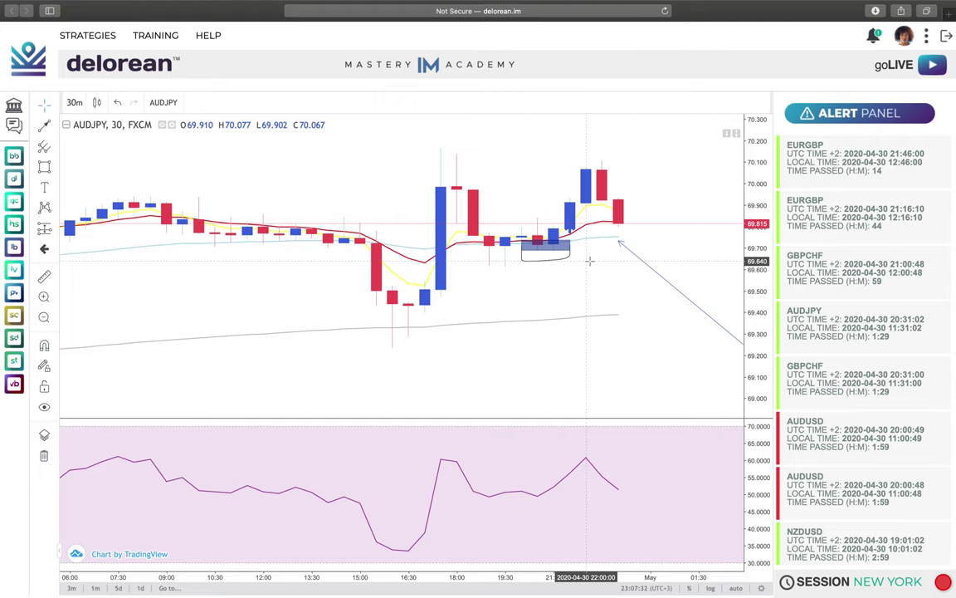
pyautogui.scroll(-10, 920, 440)
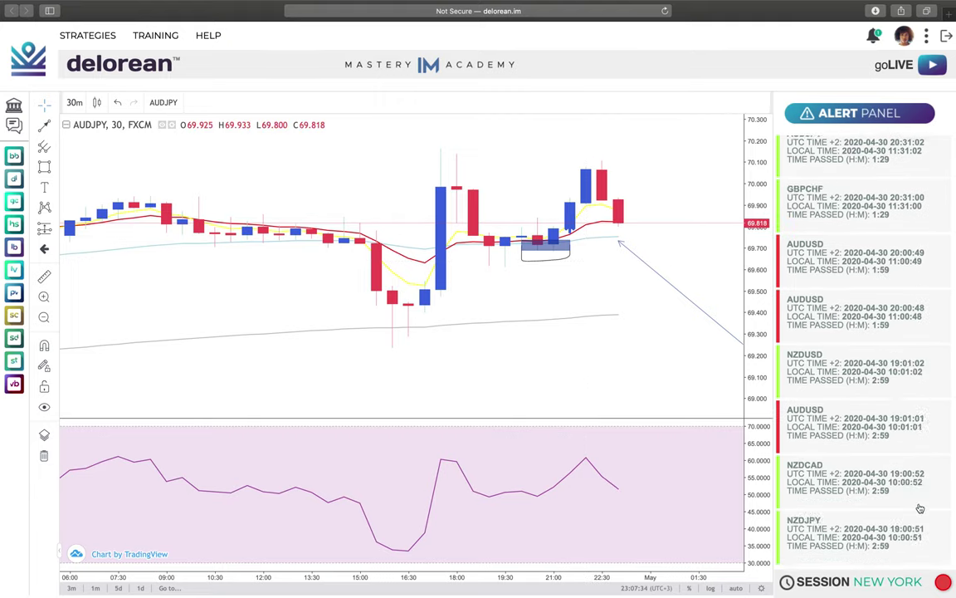
pyautogui.scroll(10, 920, 473)
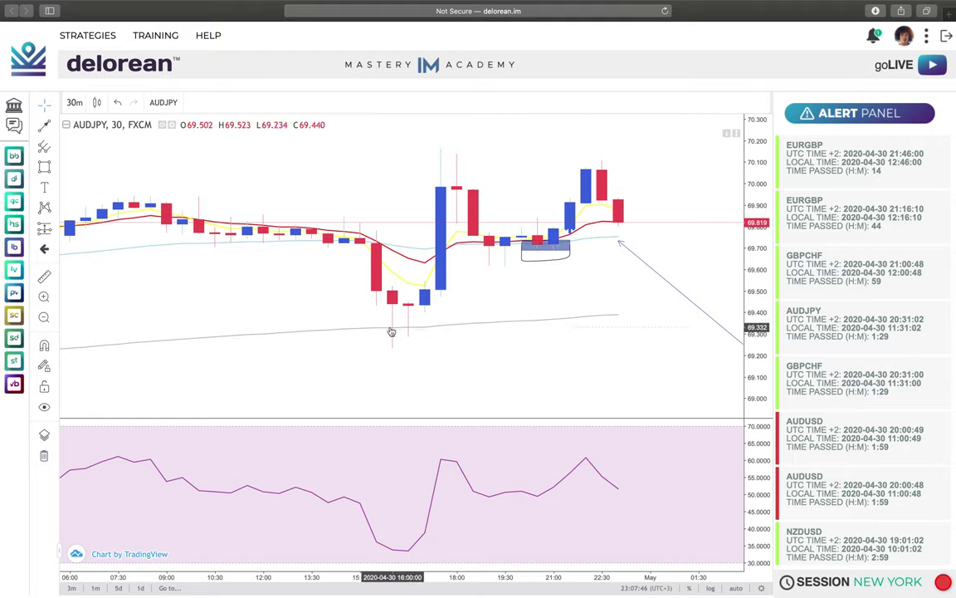
pyautogui.click(166, 68)
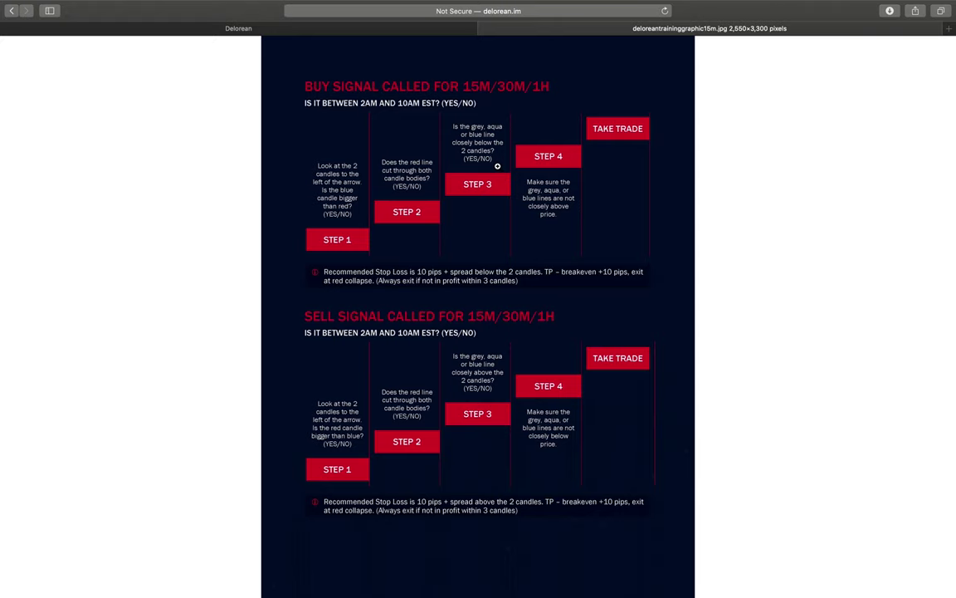
pyautogui.click(375, 30)
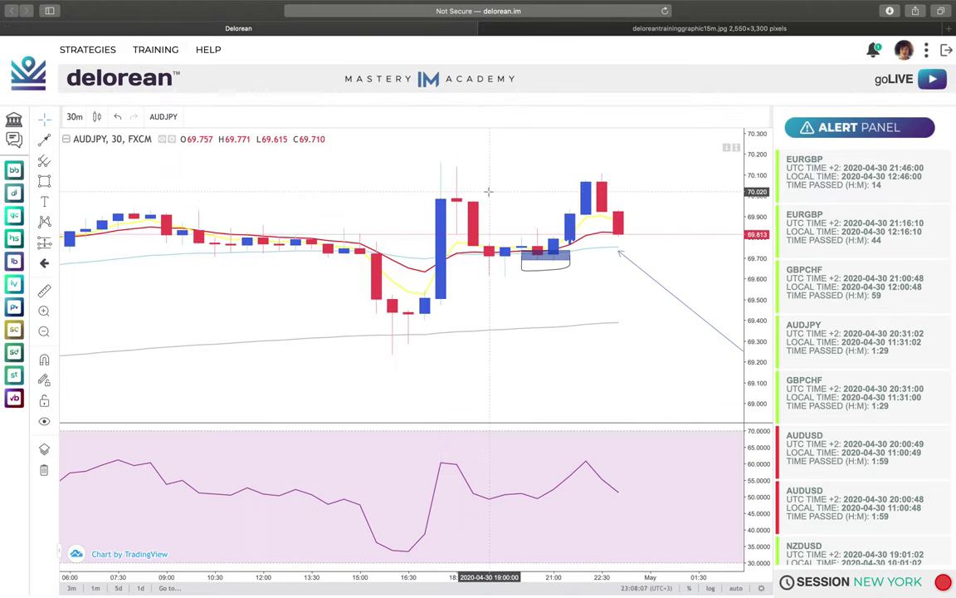
# - Delete the blue rectangle over the bracketed area beneath the 20:00 to 21:30 candles
pyautogui.click(567, 260)
pyautogui.click(568, 261)
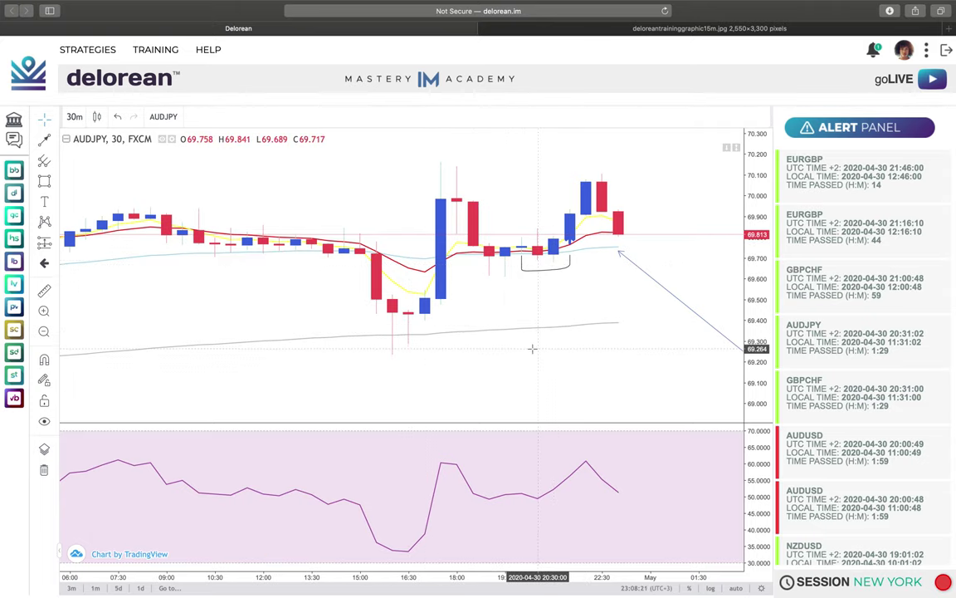
# - Consult the Step-By-Step Graphic (15m-H1) for the buy signal steps and return to the AUDJPY chart
pyautogui.moveTo(758, 266); pyautogui.dragTo(756, 199)
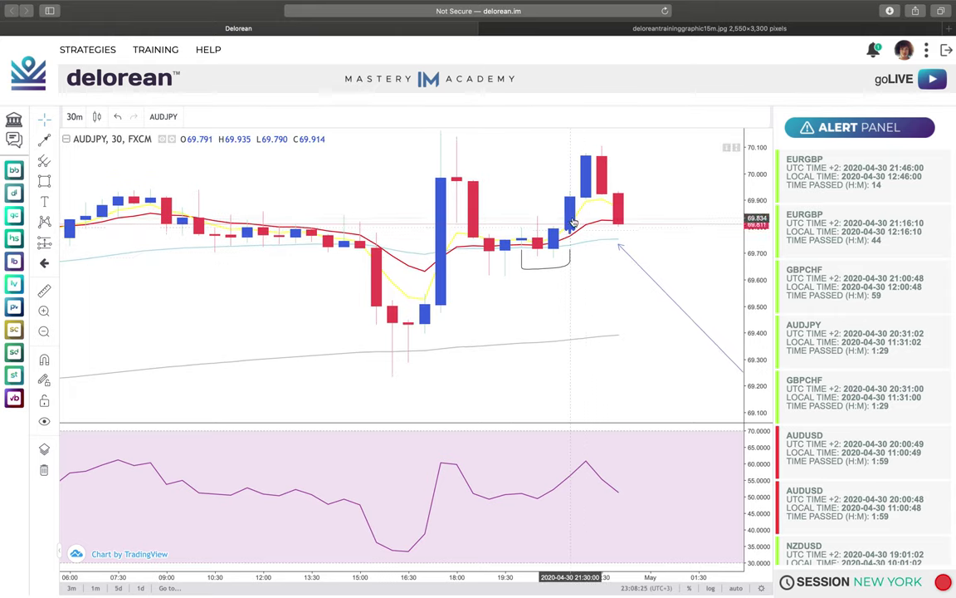
pyautogui.moveTo(762, 202); pyautogui.dragTo(756, 262)
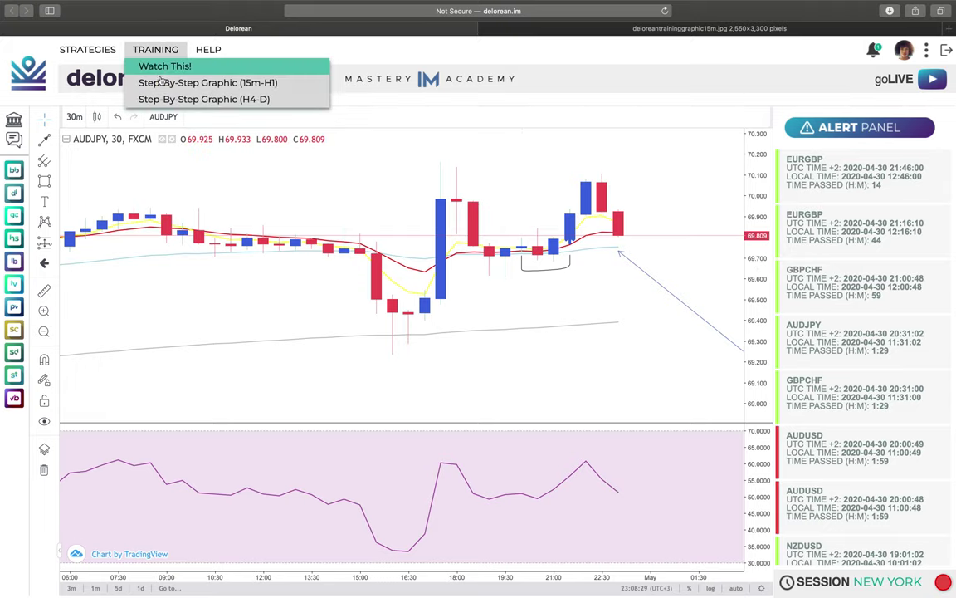
pyautogui.click(164, 65)
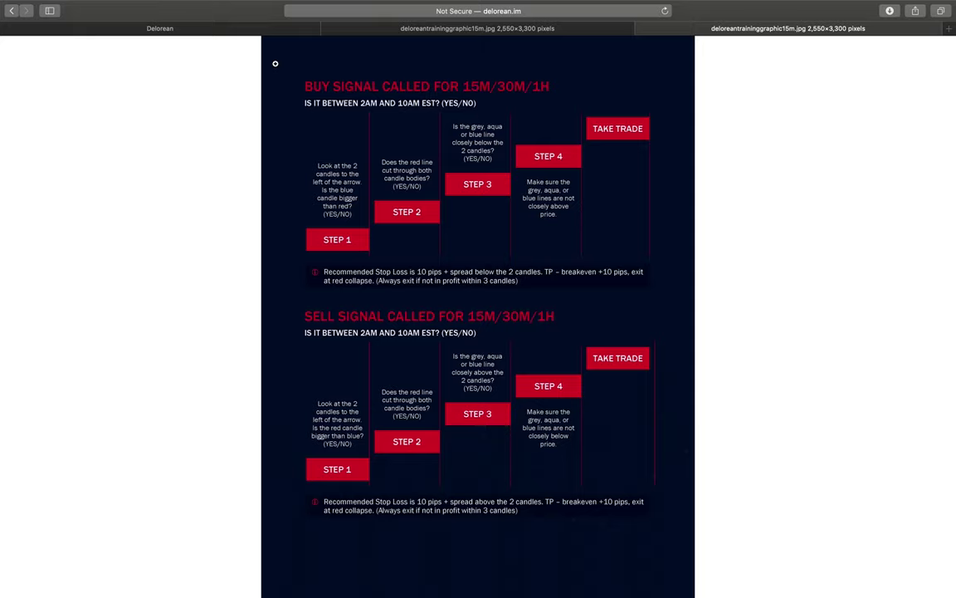
pyautogui.moveTo(5, 5)
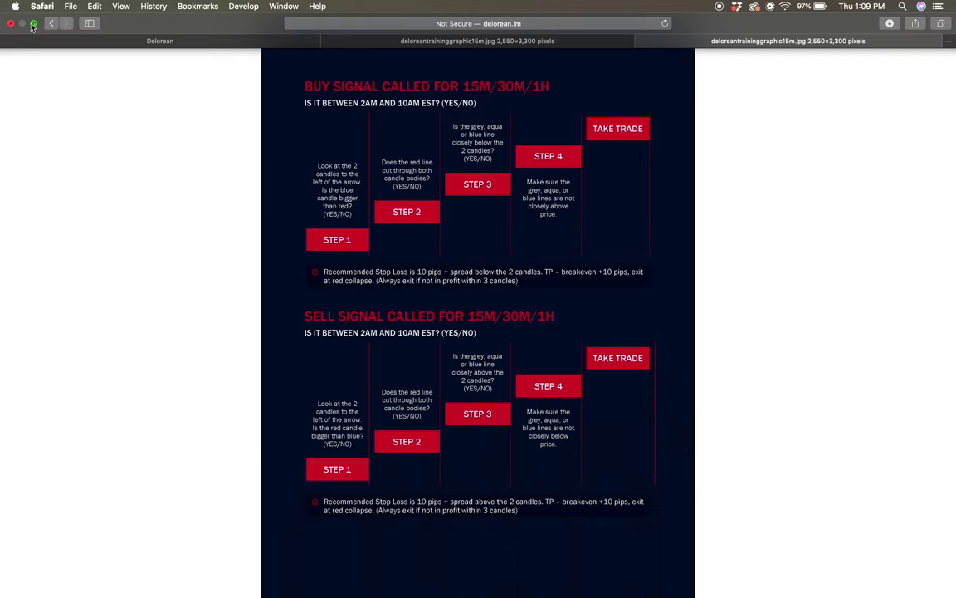
pyautogui.click(218, 41)
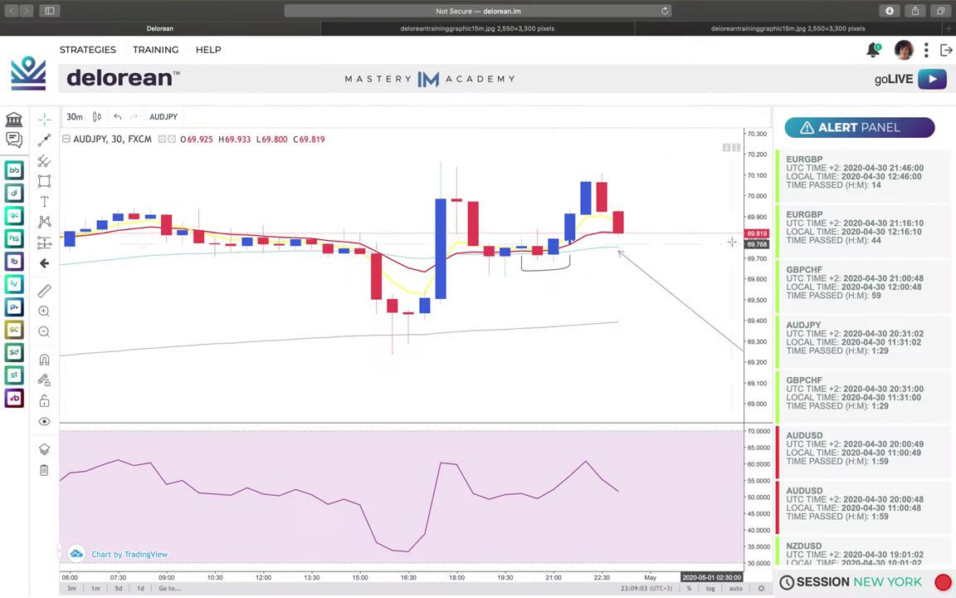
pyautogui.moveTo(757, 216); pyautogui.dragTo(758, 242)
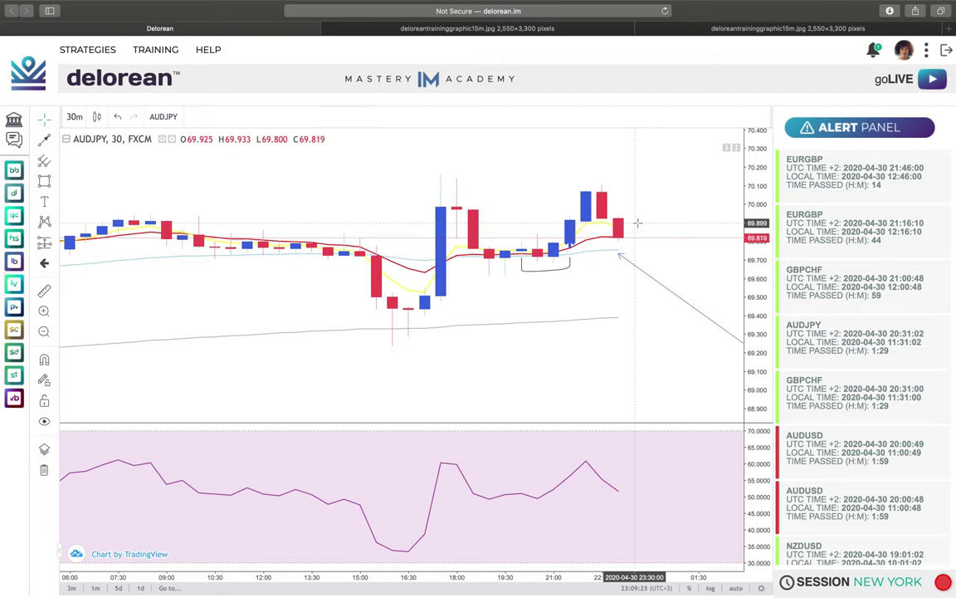
pyautogui.moveTo(751, 198); pyautogui.dragTo(754, 217)
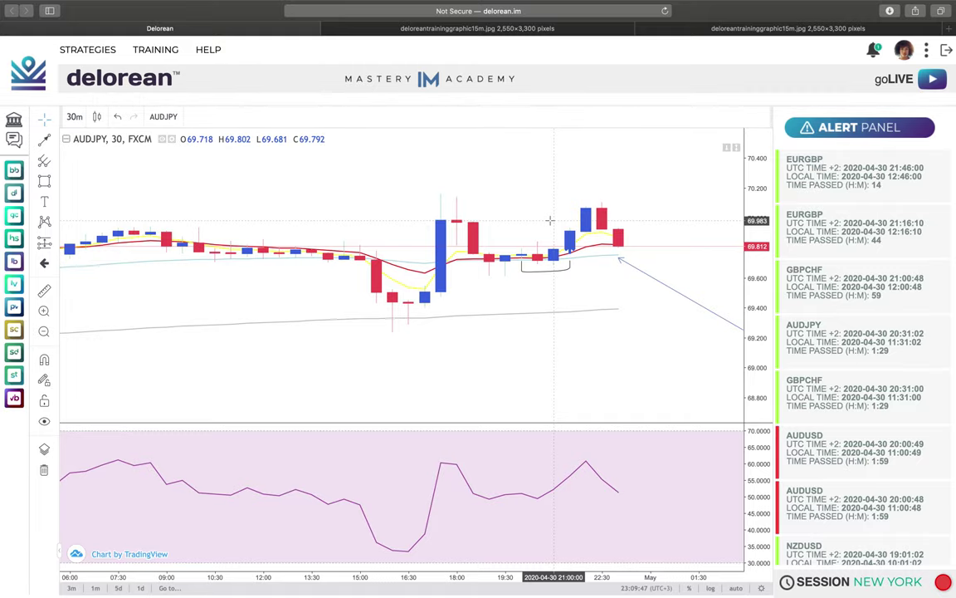
pyautogui.press('super+shift+backslash')
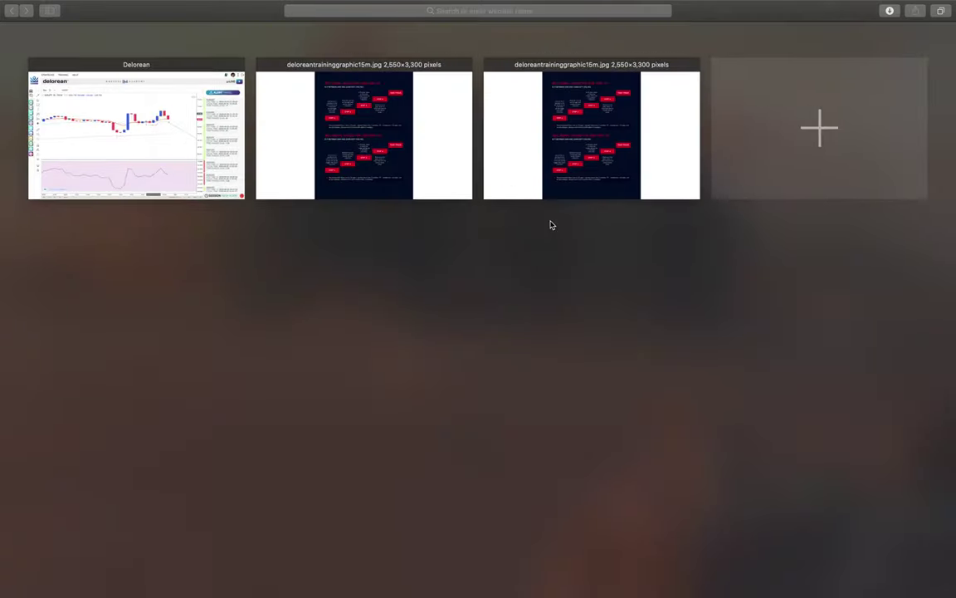
pyautogui.click(188, 158)
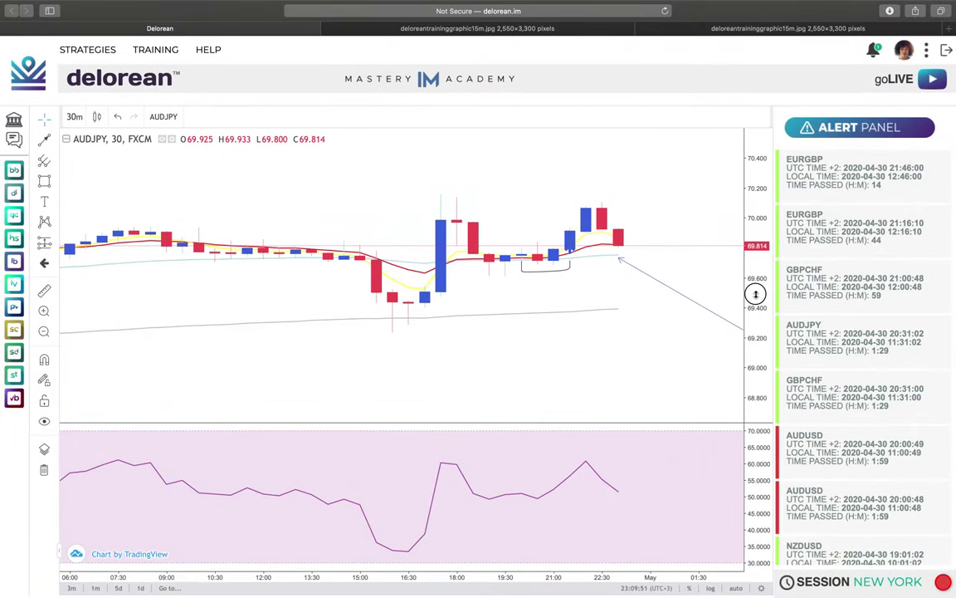
# - Draw a Horizontal Ray starting at 20:30 at about 69.792, level with the base of the 21:30 candle
pyautogui.moveTo(755, 294); pyautogui.dragTo(746, 233)
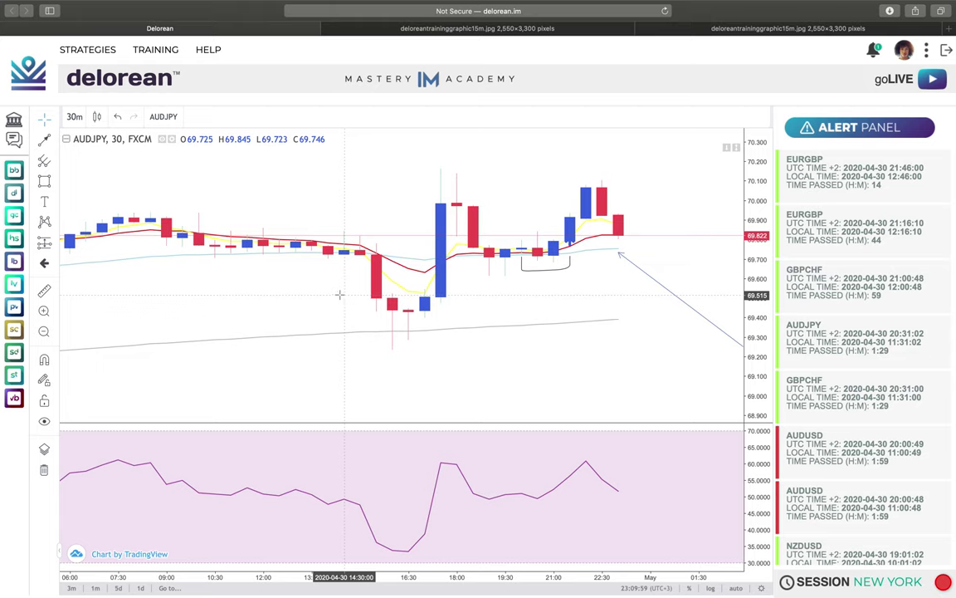
pyautogui.moveTo(755, 320); pyautogui.dragTo(764, 150)
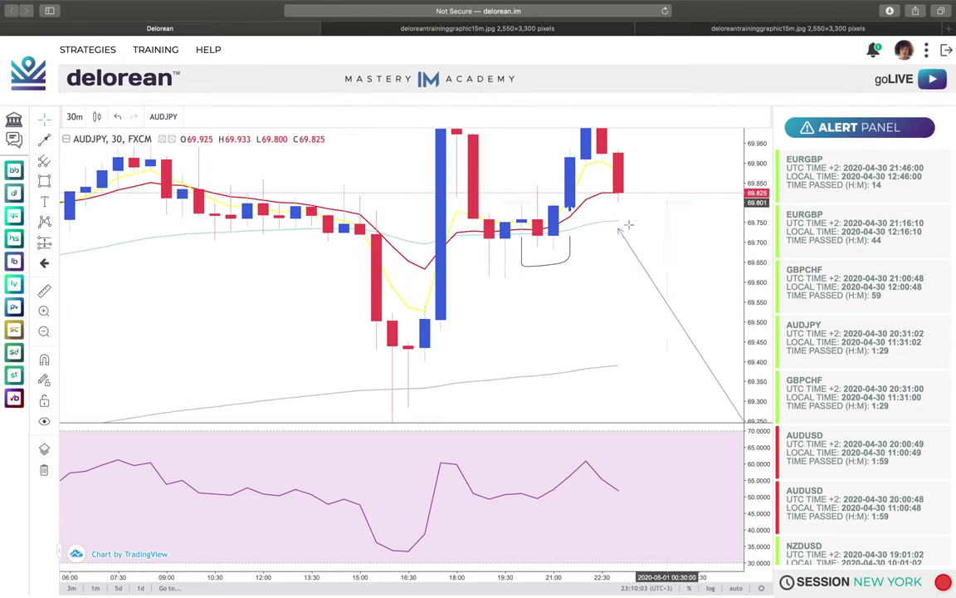
pyautogui.moveTo(606, 321); pyautogui.dragTo(536, 445)
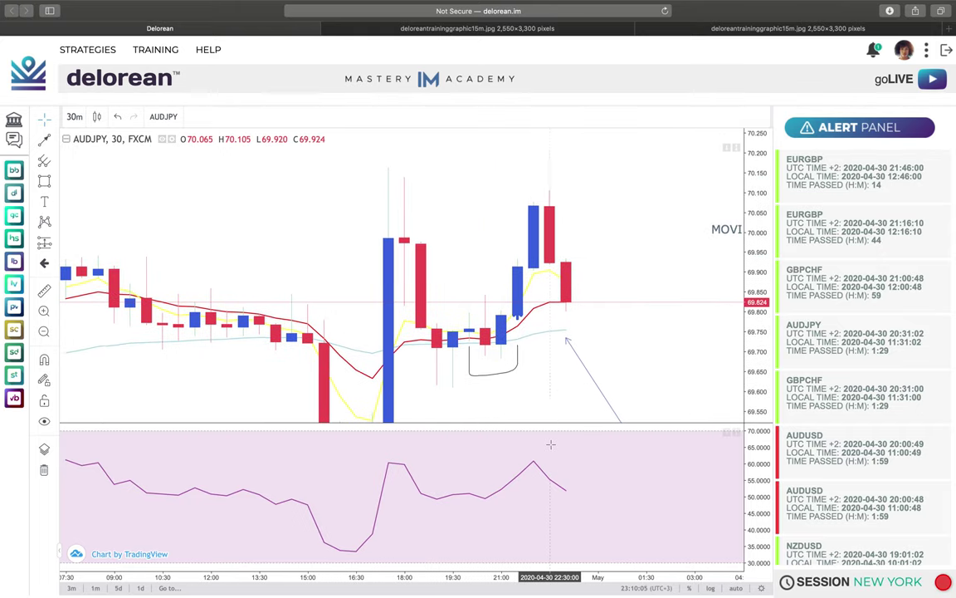
pyautogui.moveTo(757, 321); pyautogui.dragTo(745, 195)
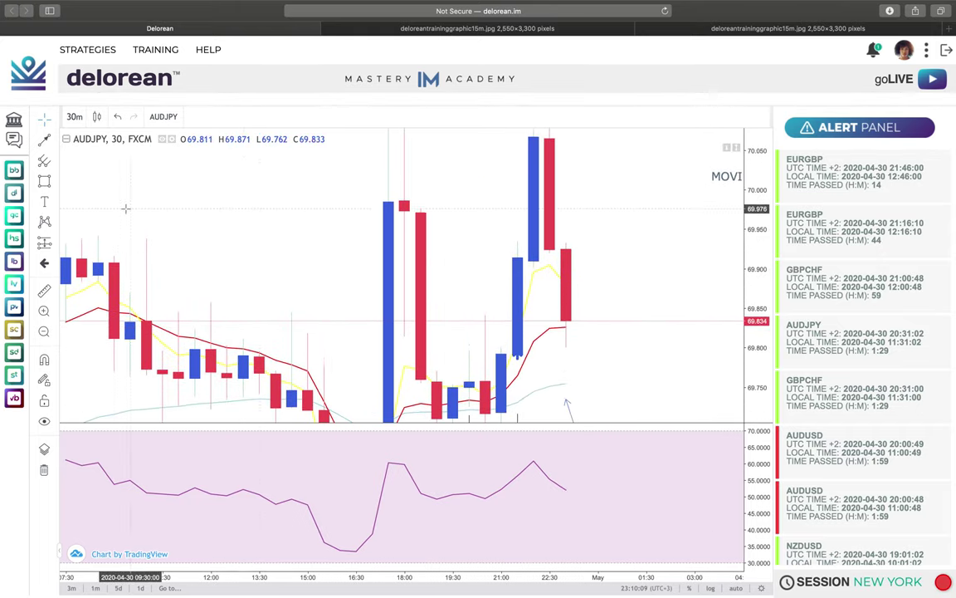
pyautogui.click(56, 141)
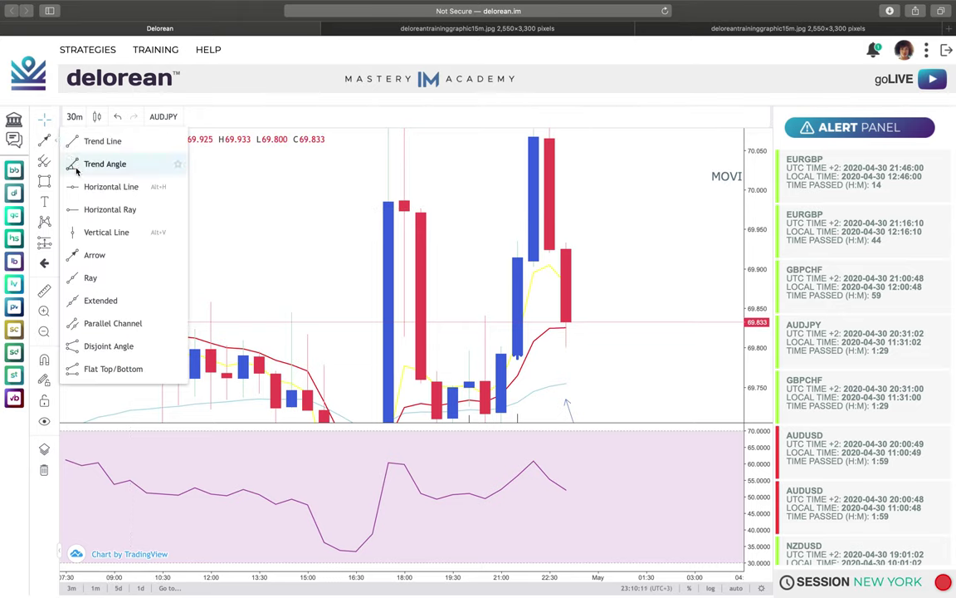
pyautogui.click(104, 209)
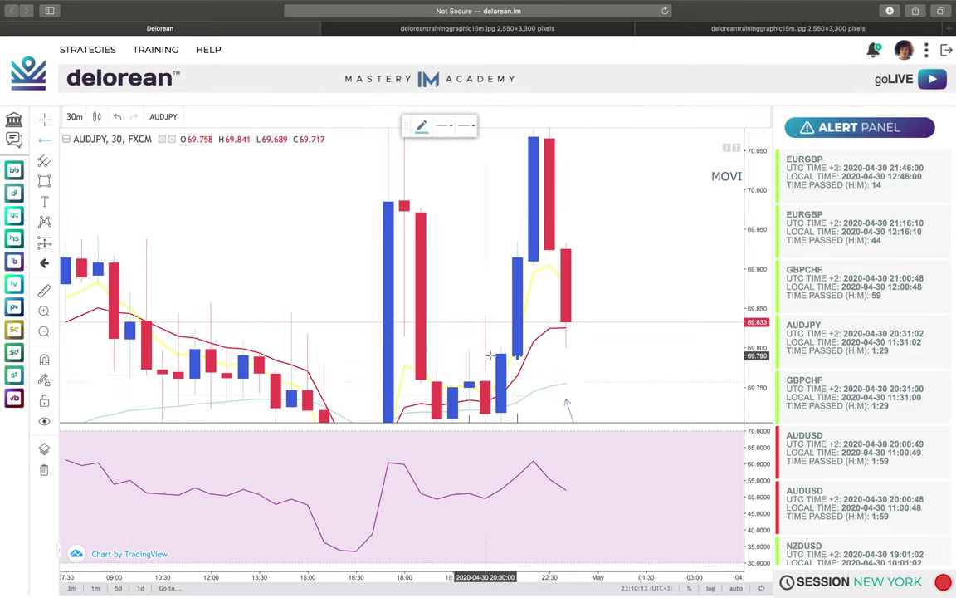
pyautogui.click(484, 355)
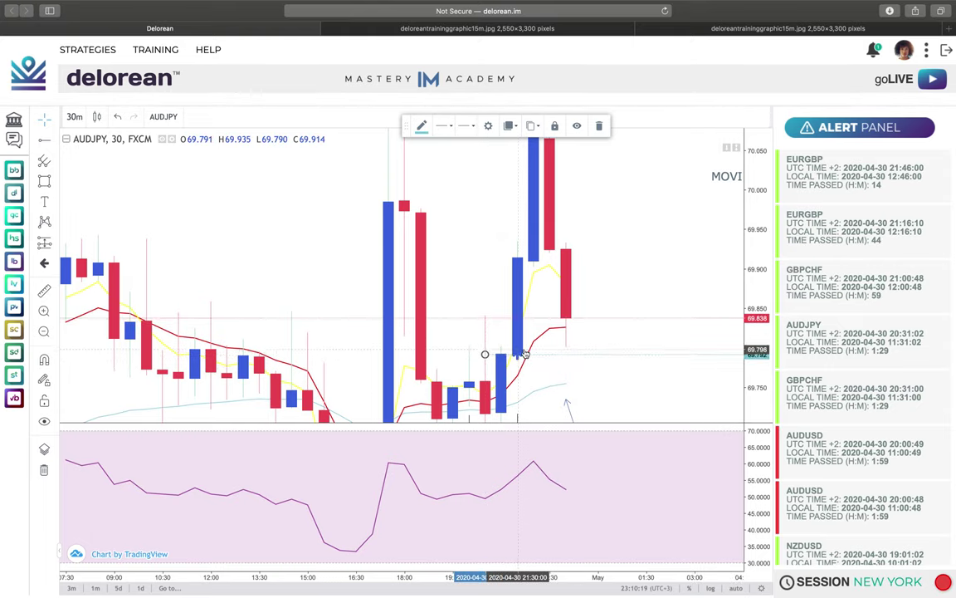
# - Delete the freehand bracket beneath the 20:00 to 21:30 candles and keep the Cross cursor active
pyautogui.moveTo(751, 248); pyautogui.dragTo(753, 303)
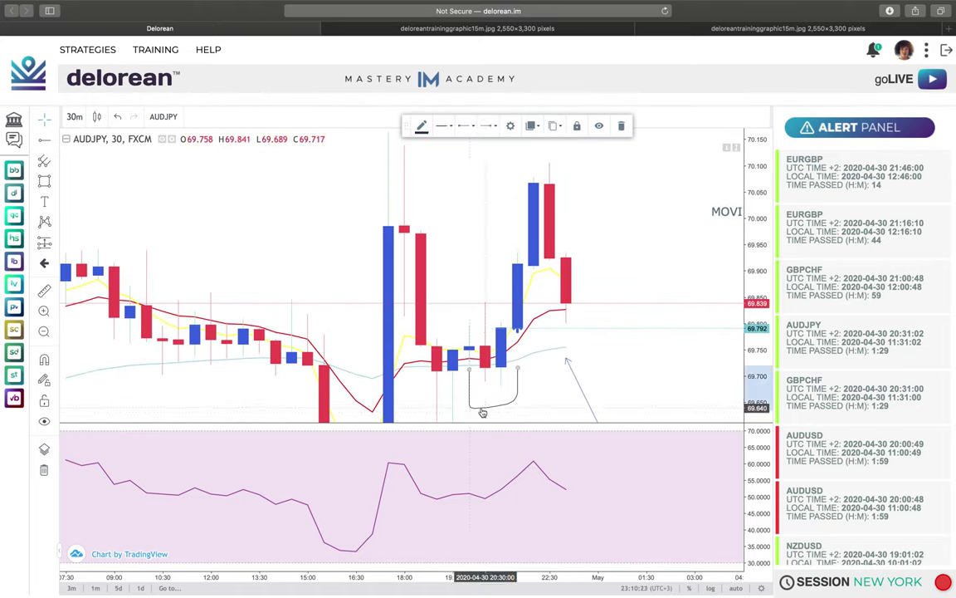
pyautogui.press('Delete')
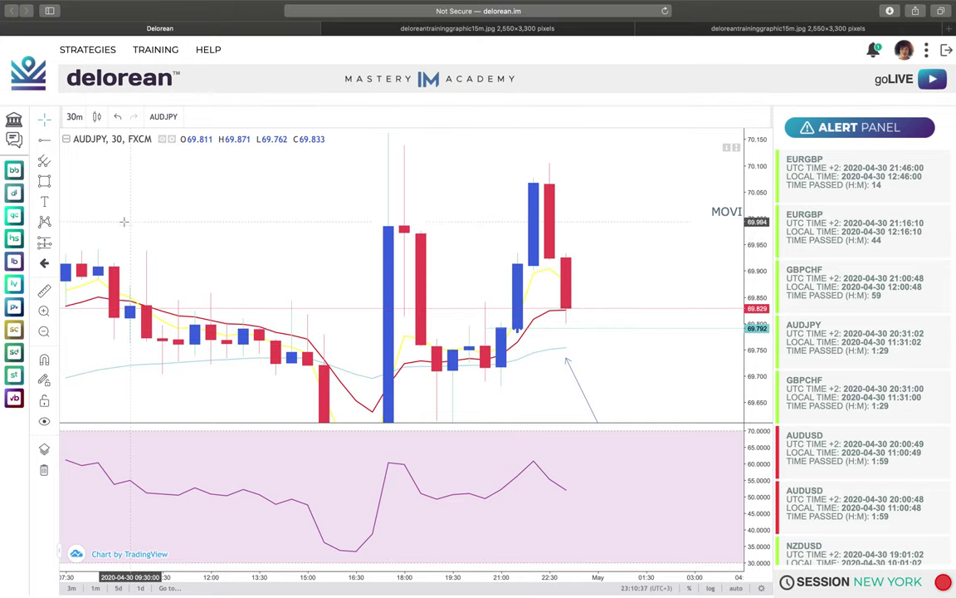
pyautogui.click(51, 121)
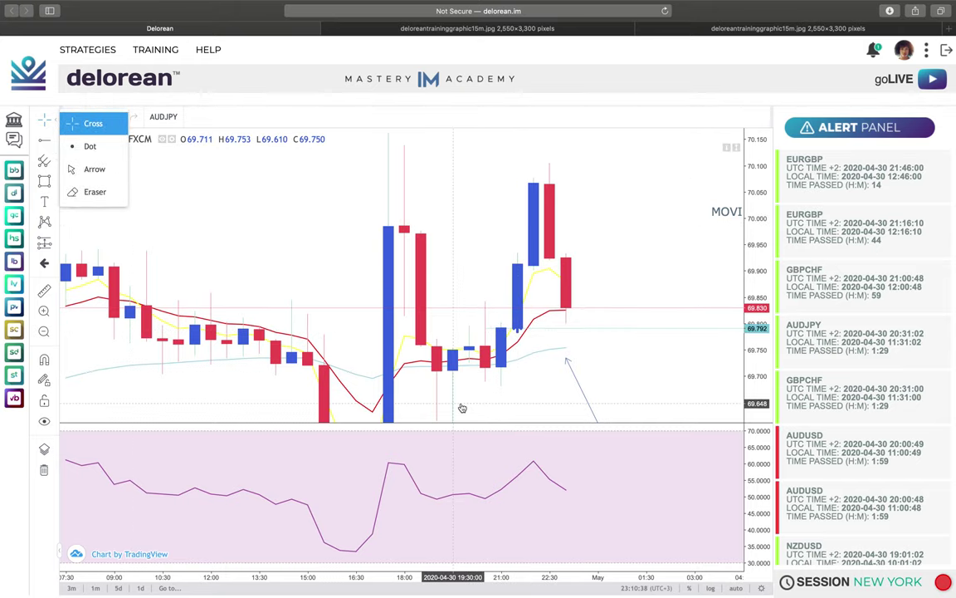
pyautogui.click(94, 123)
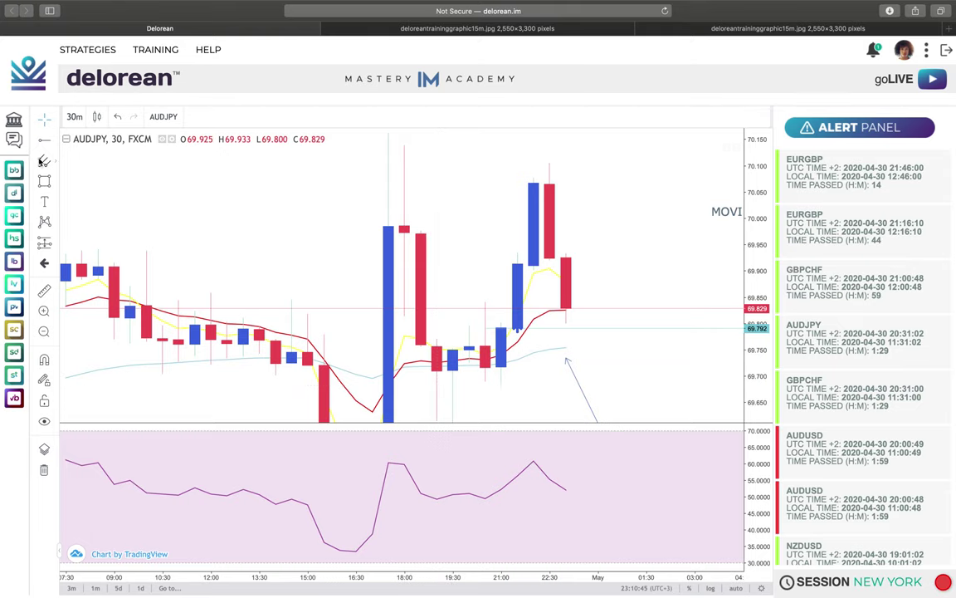
# - Draw a second Horizontal Ray starting at 20:30 at about 69.675, just below the wicks of the two signal candles
pyautogui.click(53, 134)
pyautogui.click(83, 187)
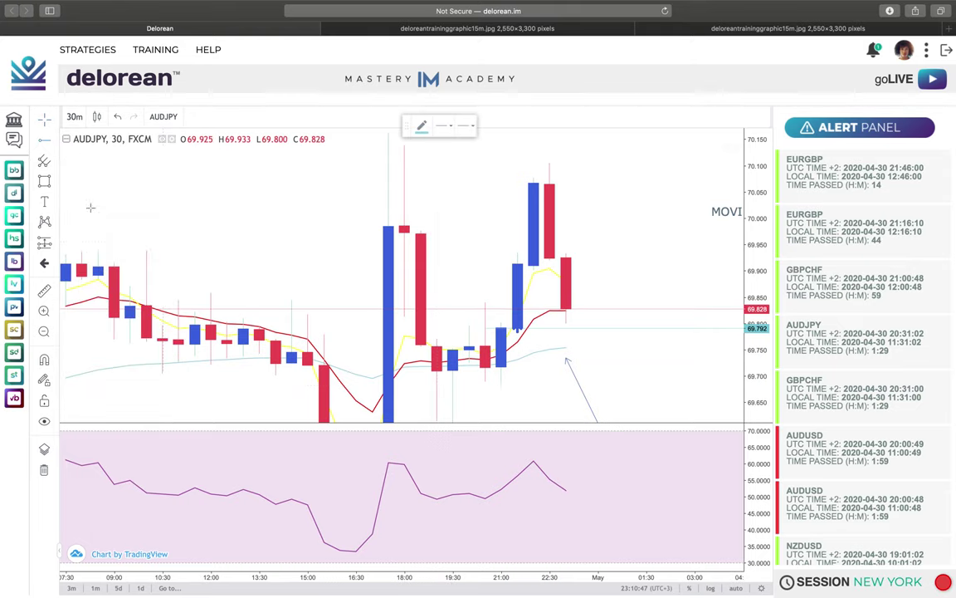
pyautogui.click(485, 389)
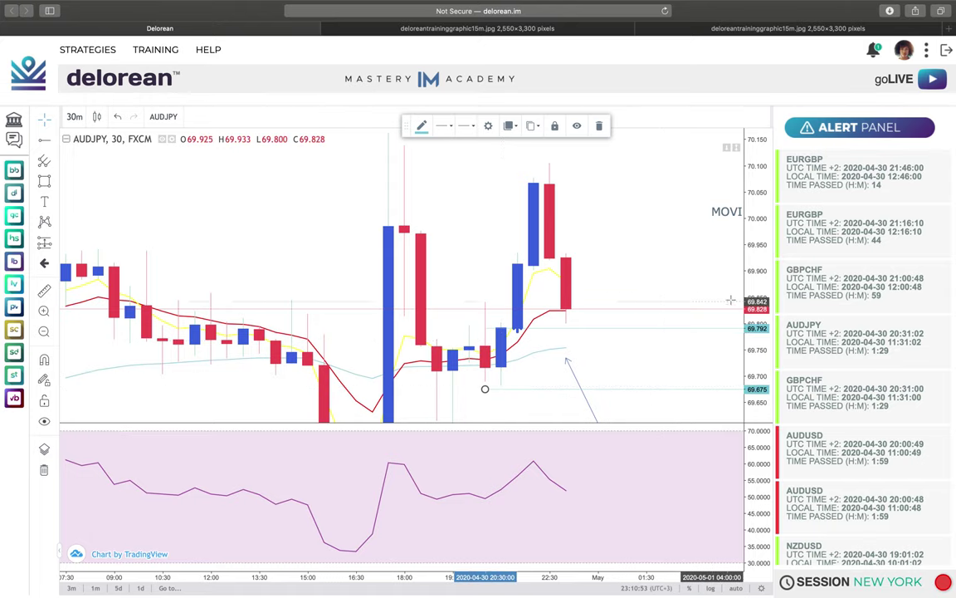
pyautogui.moveTo(759, 273); pyautogui.dragTo(760, 283)
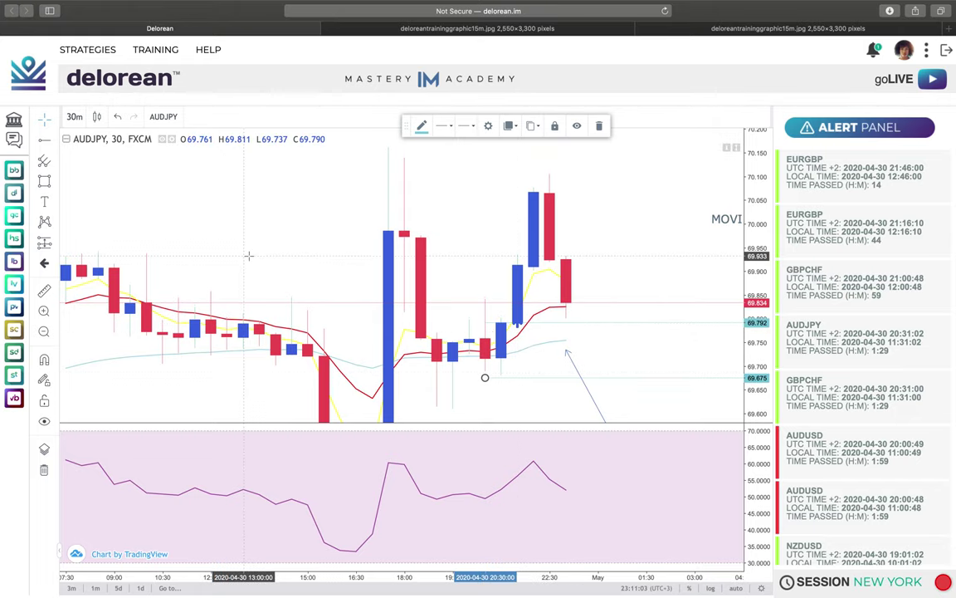
# - Place a Long Position at 22:00 with its entry at about 69.791 and its stop at about 69.676
pyautogui.click(53, 246)
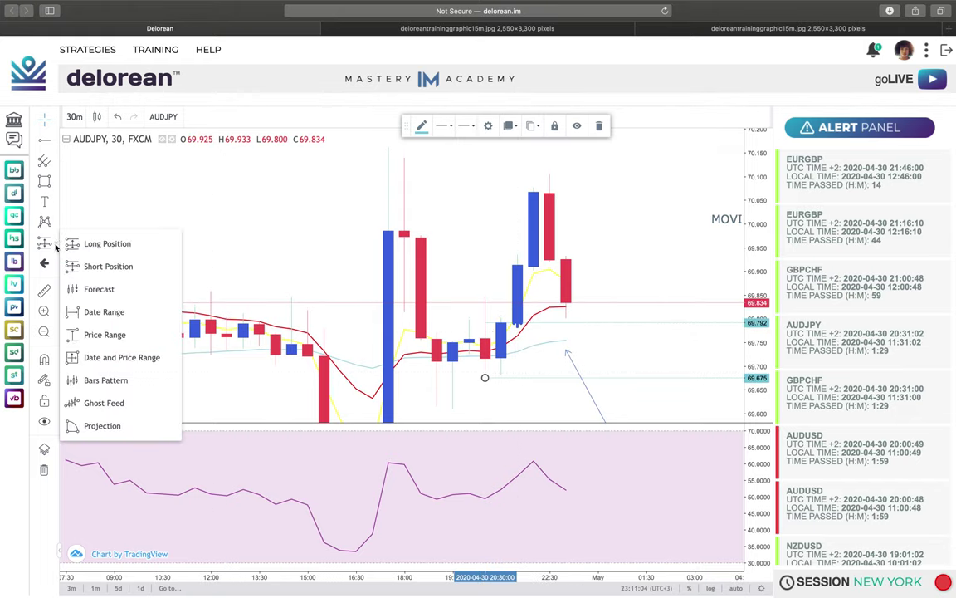
pyautogui.click(101, 243)
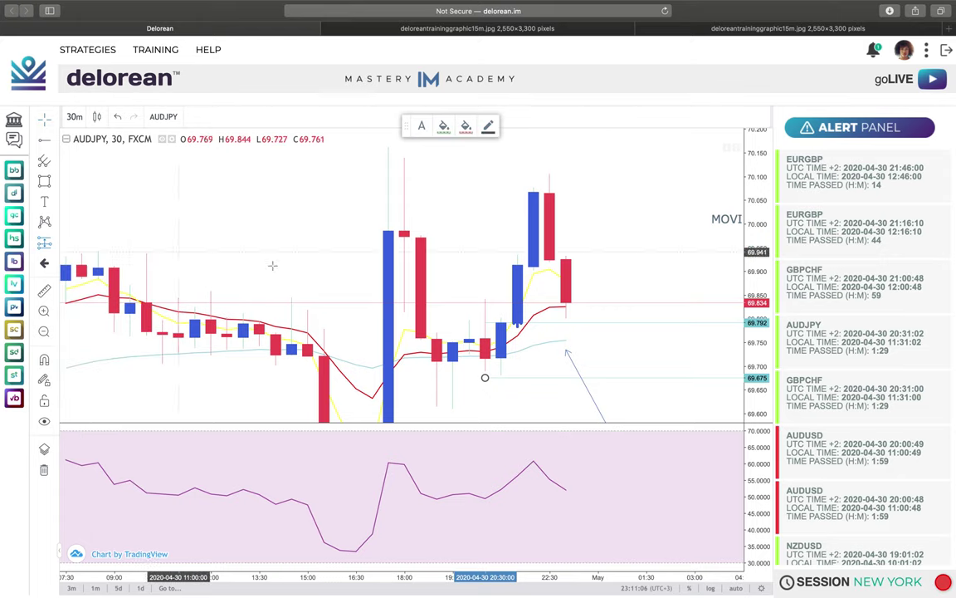
pyautogui.click(534, 323)
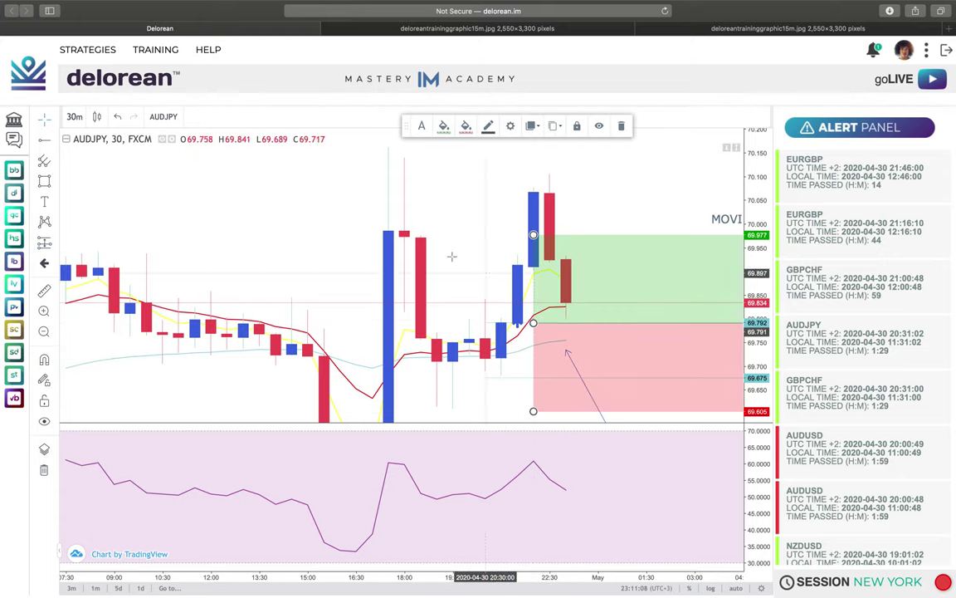
pyautogui.click(43, 120)
pyautogui.moveTo(533, 411); pyautogui.dragTo(531, 378)
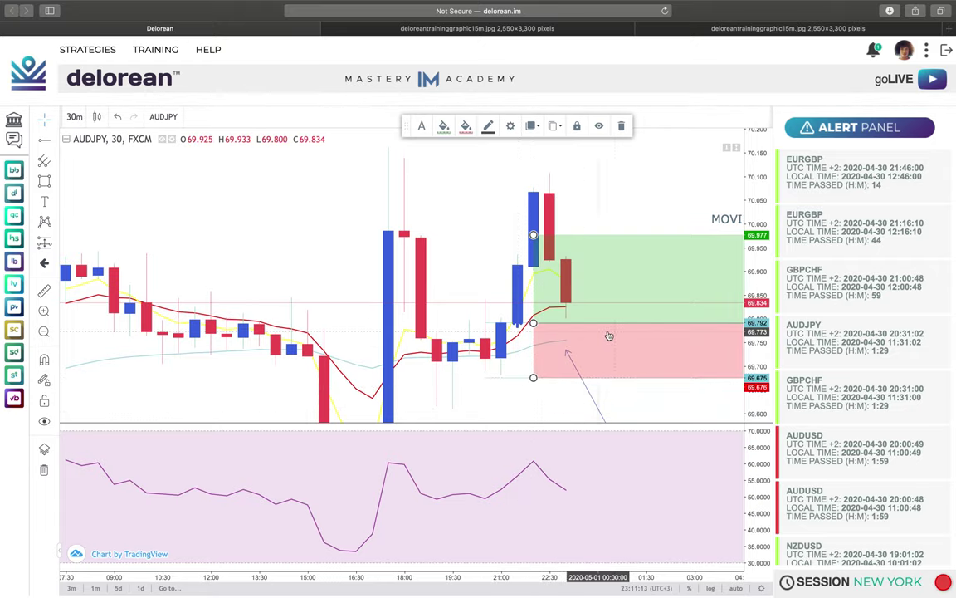
# - Narrow the Long Position to end at about 07:00 on 1 May and raise its target to about 70.067
pyautogui.press('super+shift+backslash')
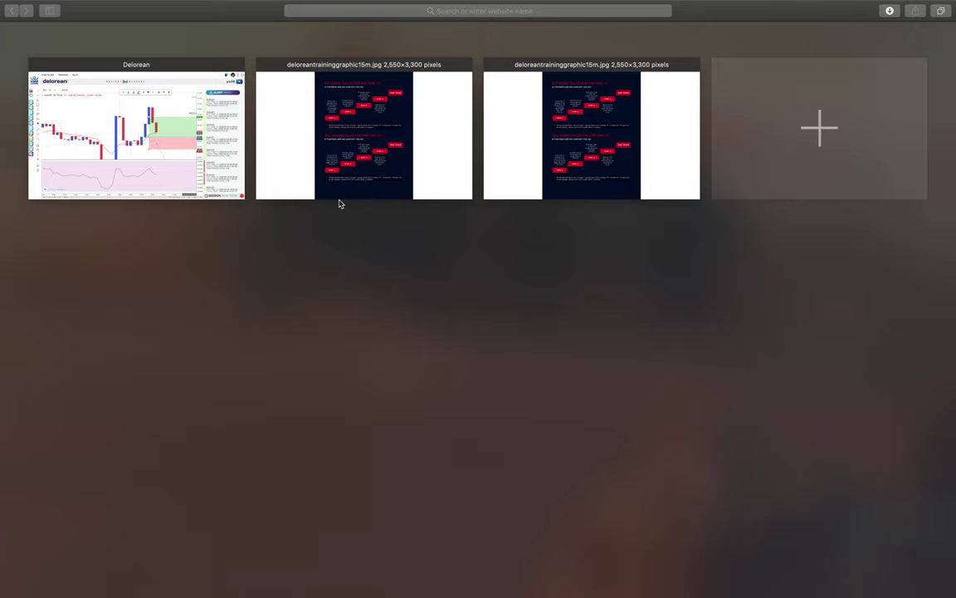
pyautogui.press('super+shift+backslash')
pyautogui.moveTo(417, 313); pyautogui.dragTo(50, 331)
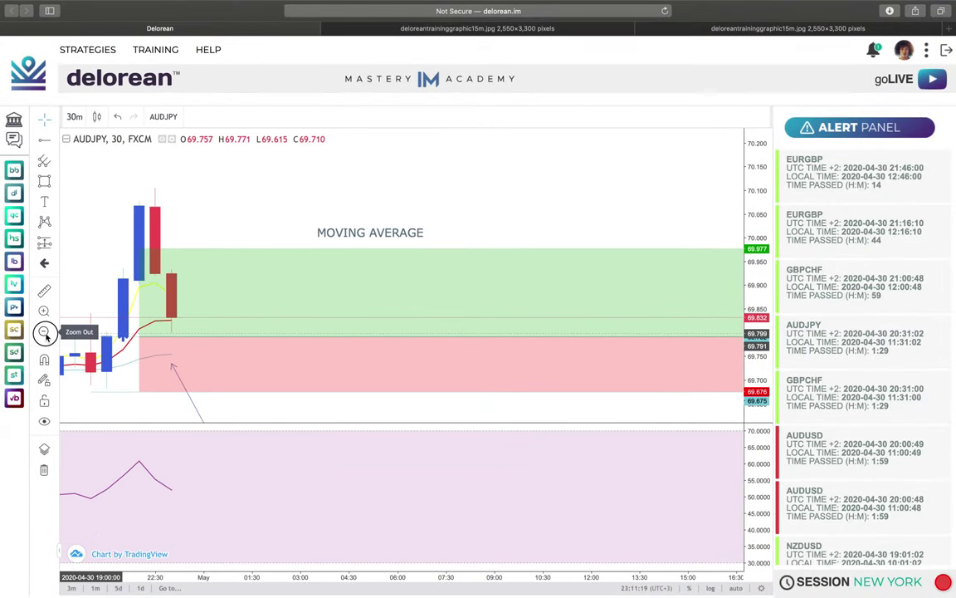
pyautogui.click(44, 331)
pyautogui.click(44, 333)
pyautogui.moveTo(687, 294); pyautogui.dragTo(429, 321)
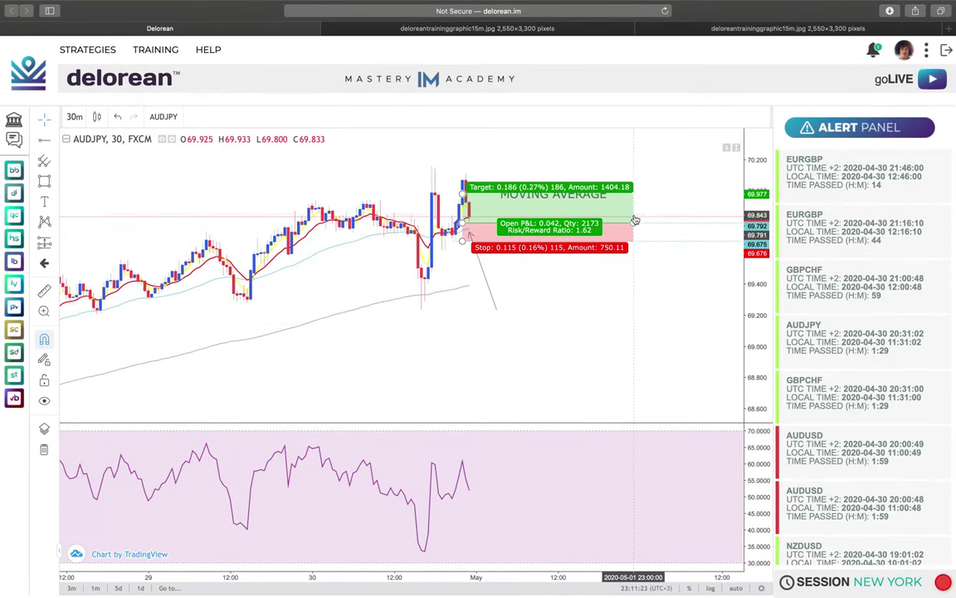
pyautogui.moveTo(633, 225); pyautogui.dragTo(523, 223)
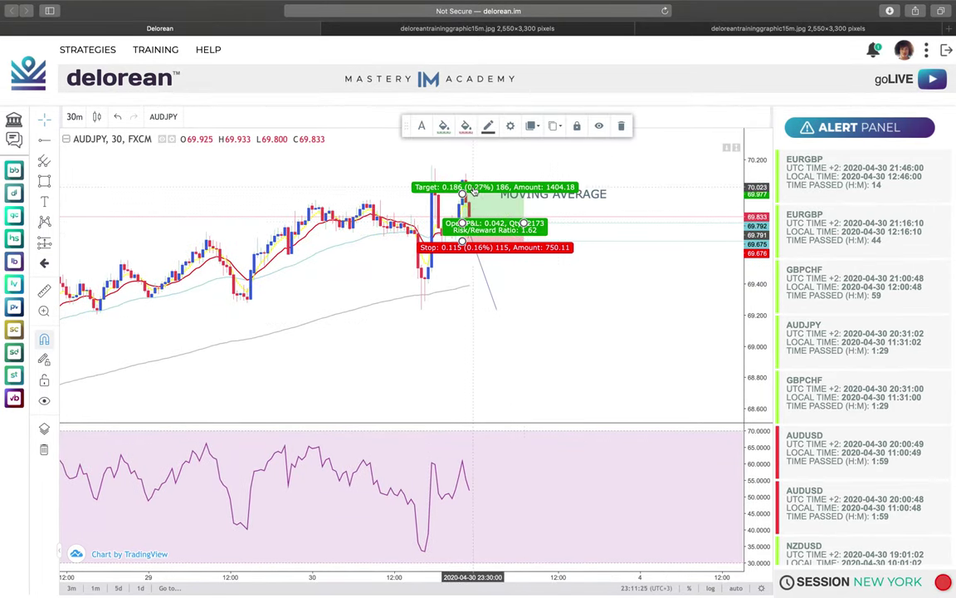
pyautogui.moveTo(462, 195); pyautogui.dragTo(463, 176)
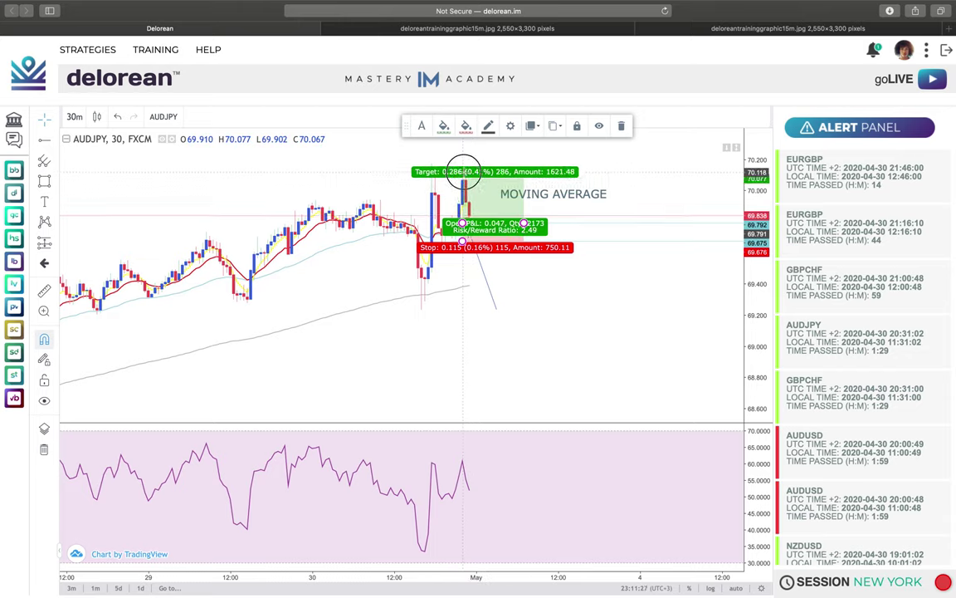
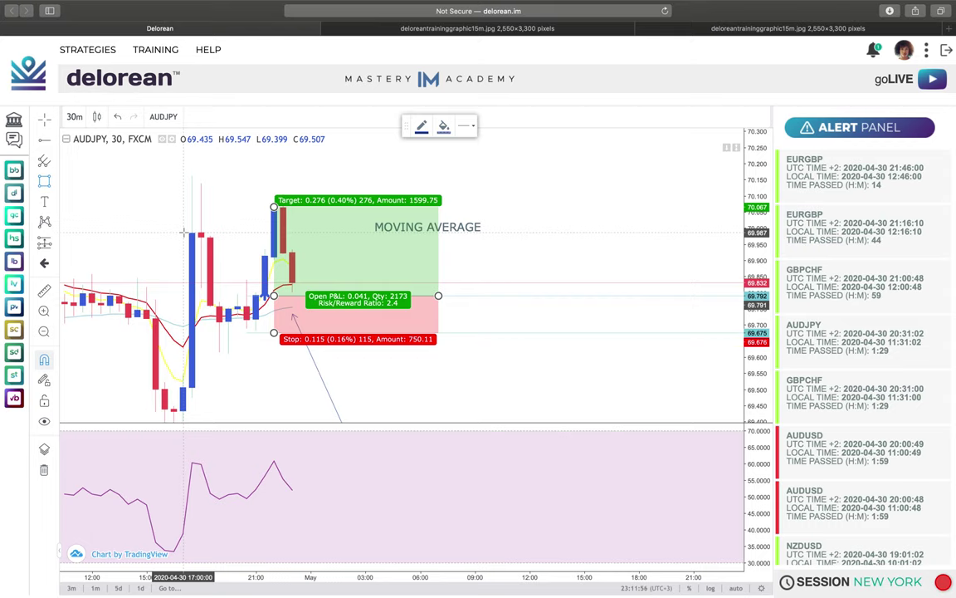
# - Draw a rectangle from 17:00 at about 69.987 to 16:30 on 1 May at about 70.160, and return to the Cross cursor
pyautogui.moveTo(184, 233)
pyautogui.mouseDown()
pyautogui.moveTo(236, 176)
pyautogui.moveTo(611, 177)
pyautogui.mouseUp()
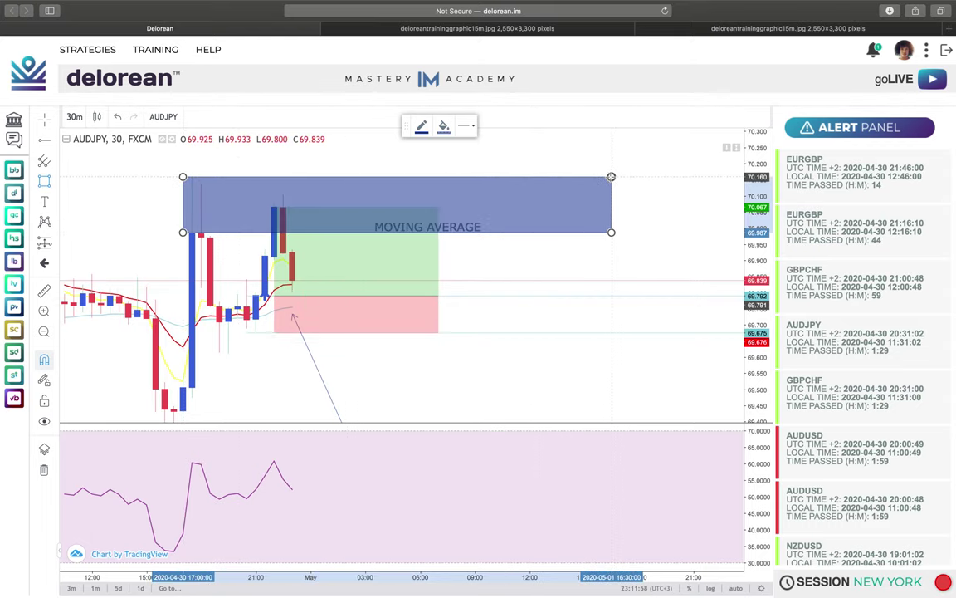
pyautogui.click(49, 125)
pyautogui.click(149, 224)
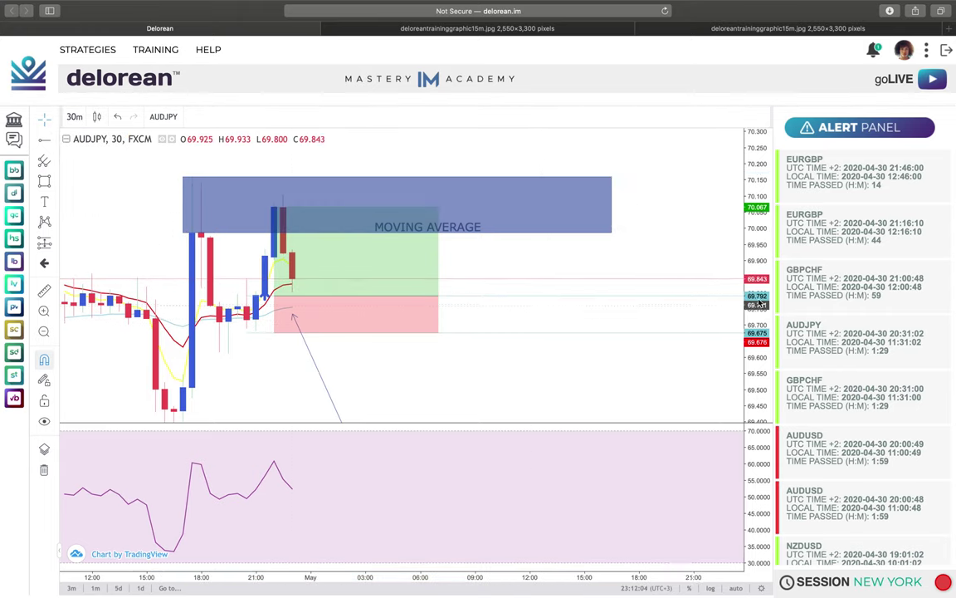
# - Draw a Horizontal Ray starting at 17:30 at about 69.985, level with the top of the tall blue candle's body
pyautogui.click(44, 119)
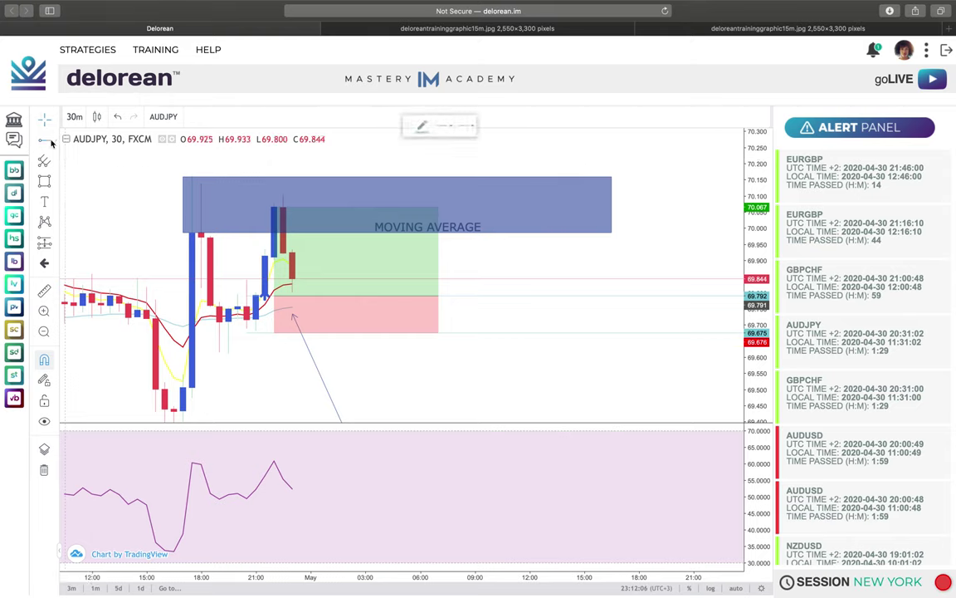
pyautogui.click(213, 226)
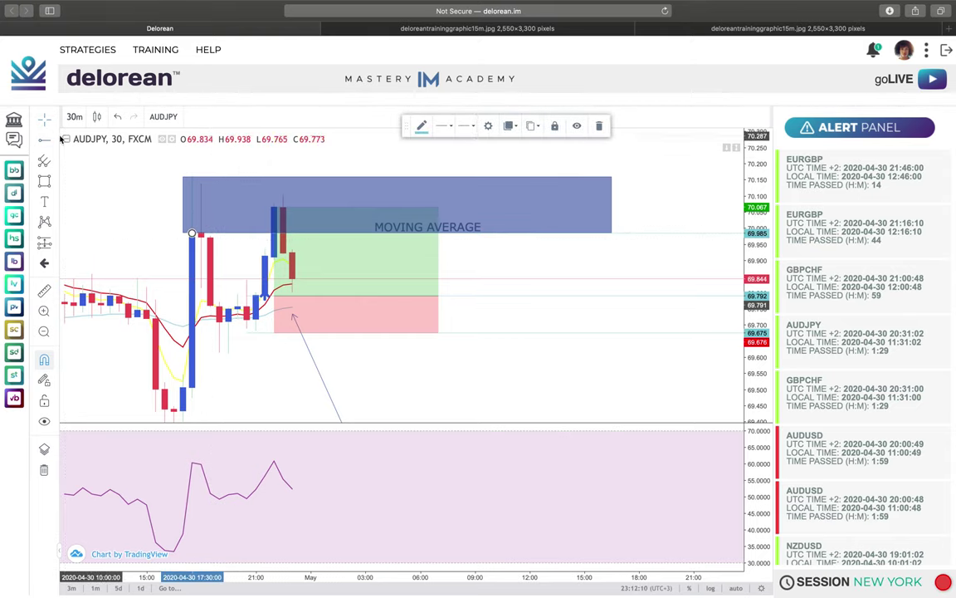
pyautogui.click(46, 119)
# - Raise the Long Position's target to about 70.105, level with the high of the 22:30 candle
pyautogui.click(277, 218)
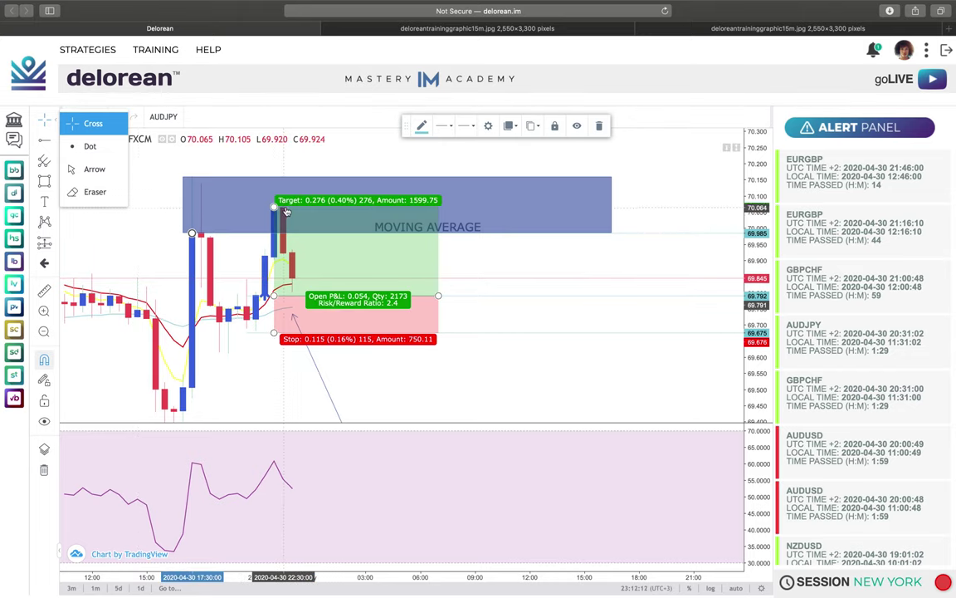
pyautogui.moveTo(277, 217); pyautogui.dragTo(277, 195)
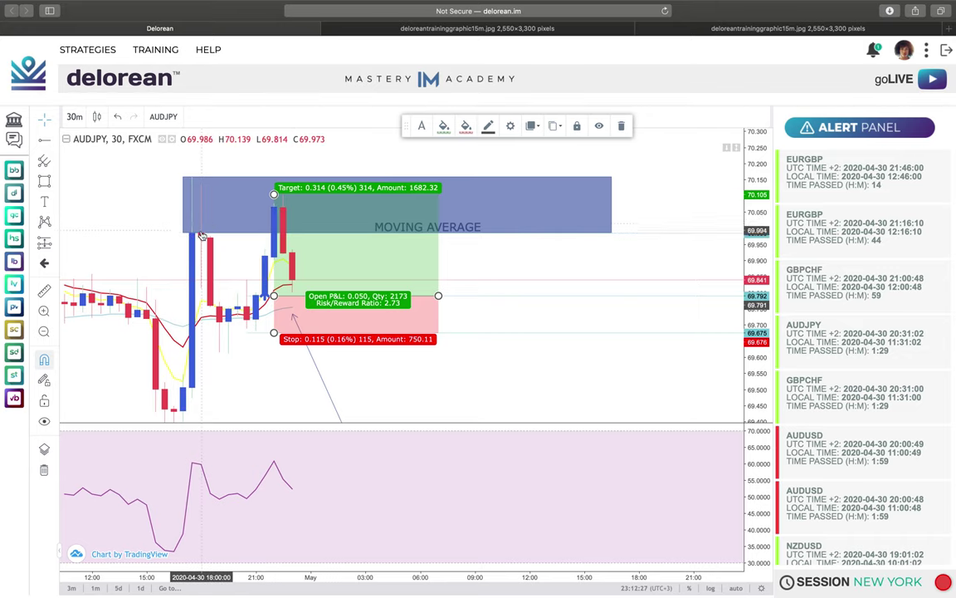
pyautogui.click(192, 183)
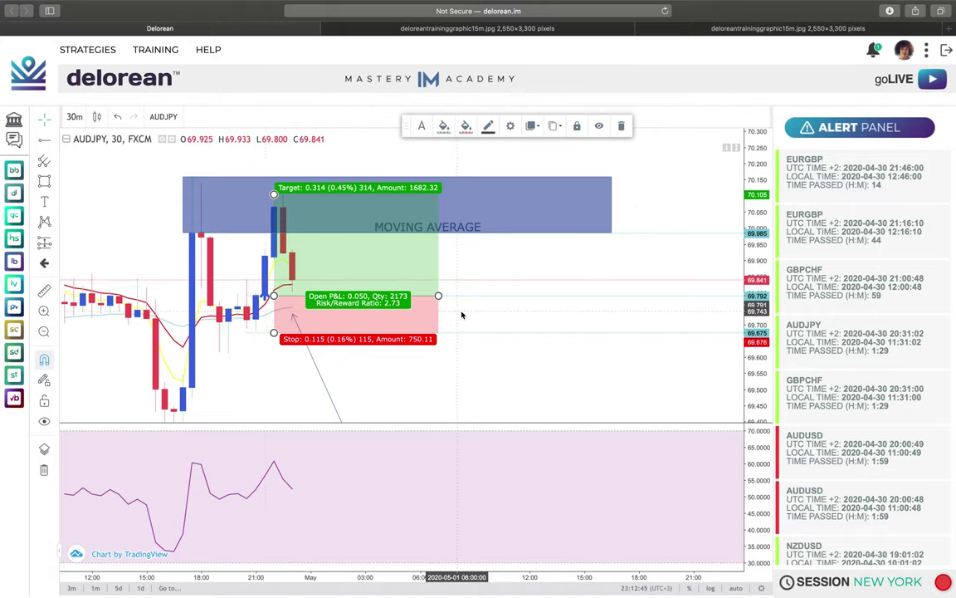
# - Lower the Long Position's target to about 70.068 and delete the blue rectangle covering the recent highs
pyautogui.press('super+shift+backslash')
pyautogui.click(190, 177)
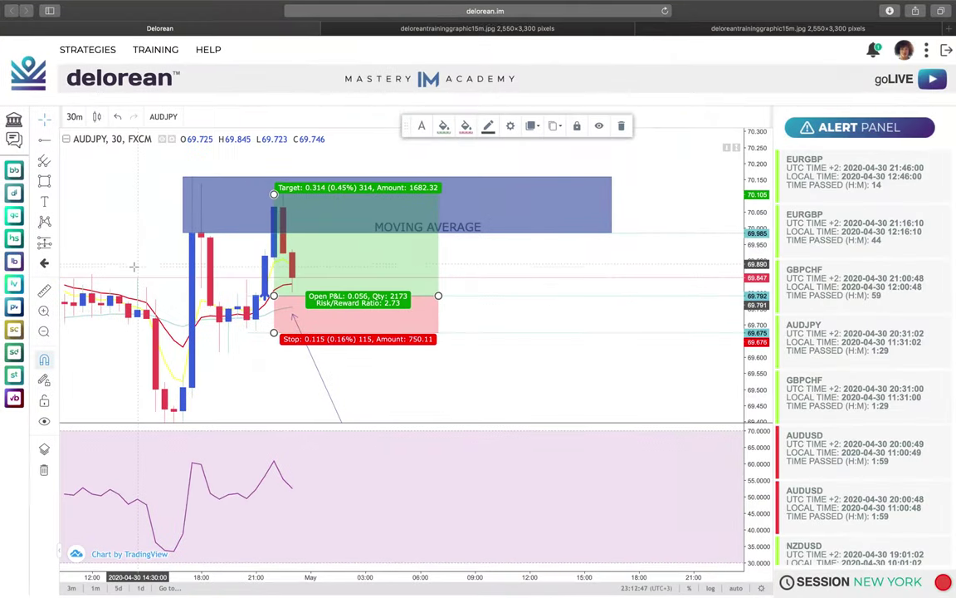
pyautogui.click(44, 330)
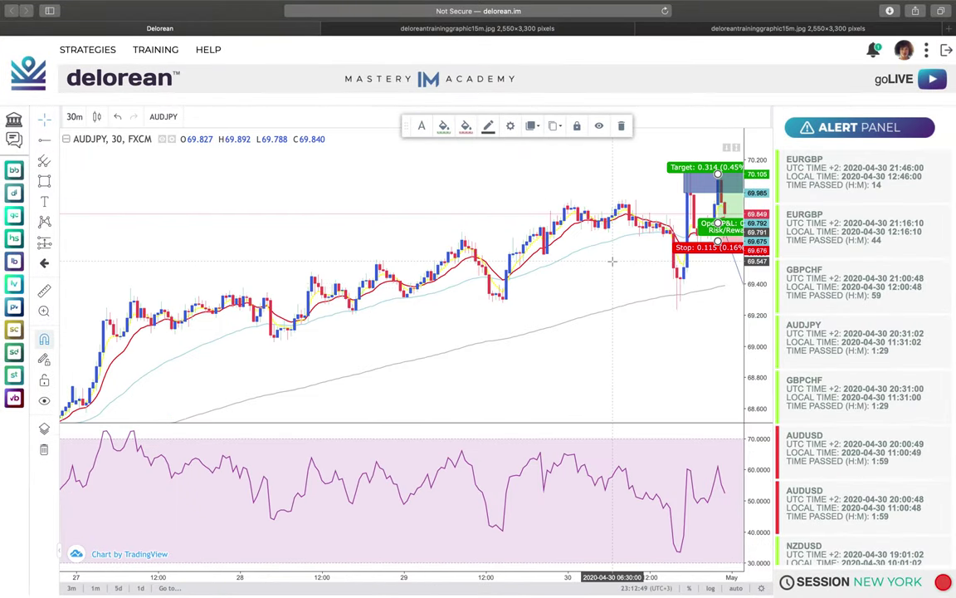
pyautogui.moveTo(612, 261); pyautogui.dragTo(299, 310)
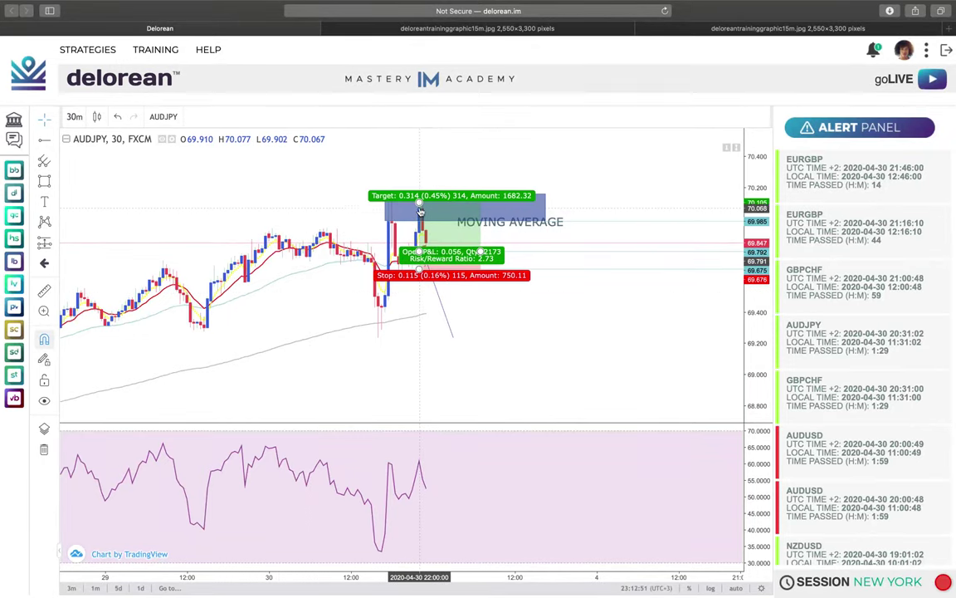
pyautogui.click(422, 226)
pyautogui.moveTo(422, 224); pyautogui.dragTo(420, 211)
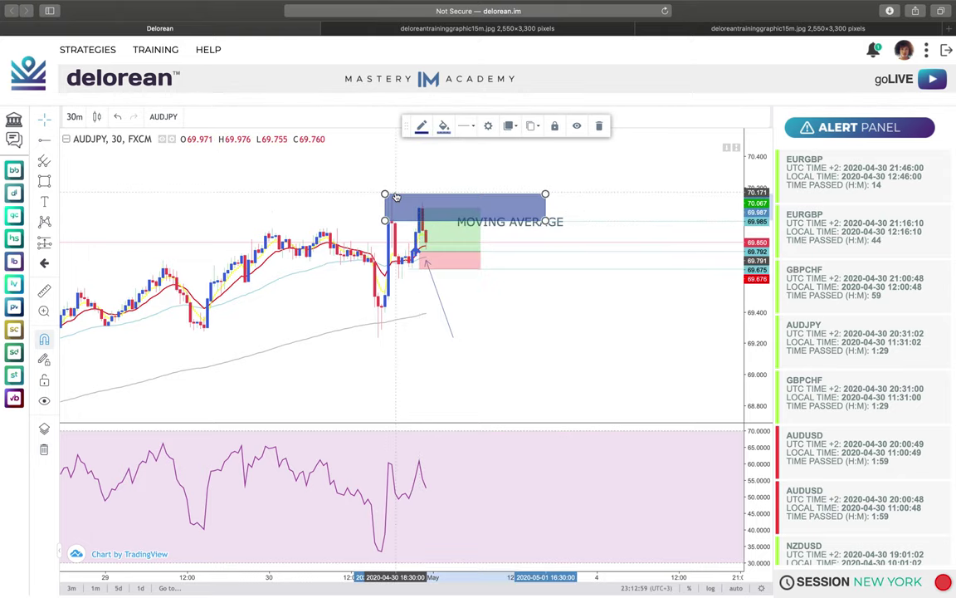
pyautogui.press('Delete')
pyautogui.moveTo(420, 212)
pyautogui.mouseDown()
pyautogui.moveTo(419, 197)
pyautogui.moveTo(419, 214)
pyautogui.mouseUp()
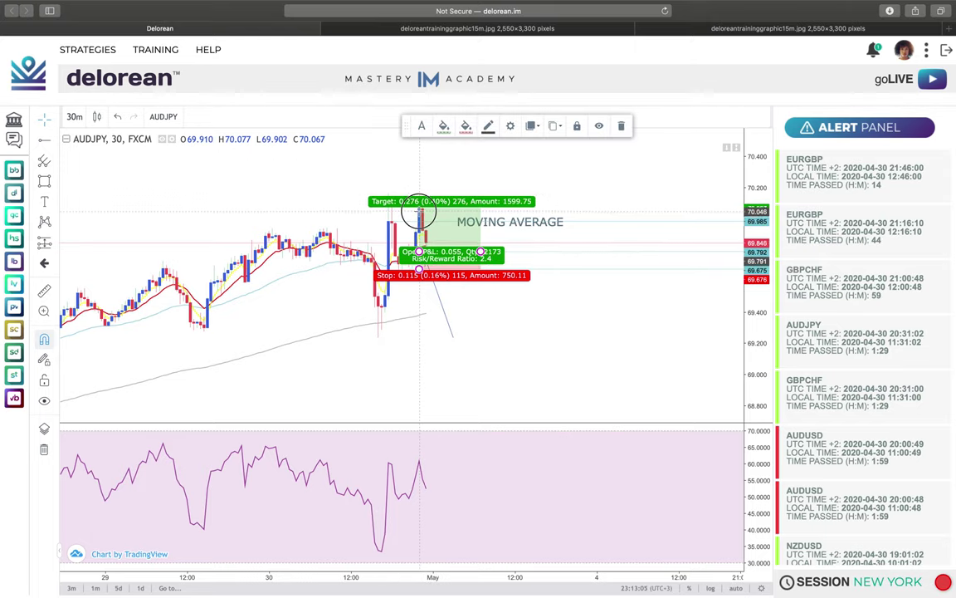
pyautogui.moveTo(418, 209)
pyautogui.mouseDown()
pyautogui.moveTo(419, 197)
pyautogui.moveTo(414, 209)
pyautogui.mouseUp()
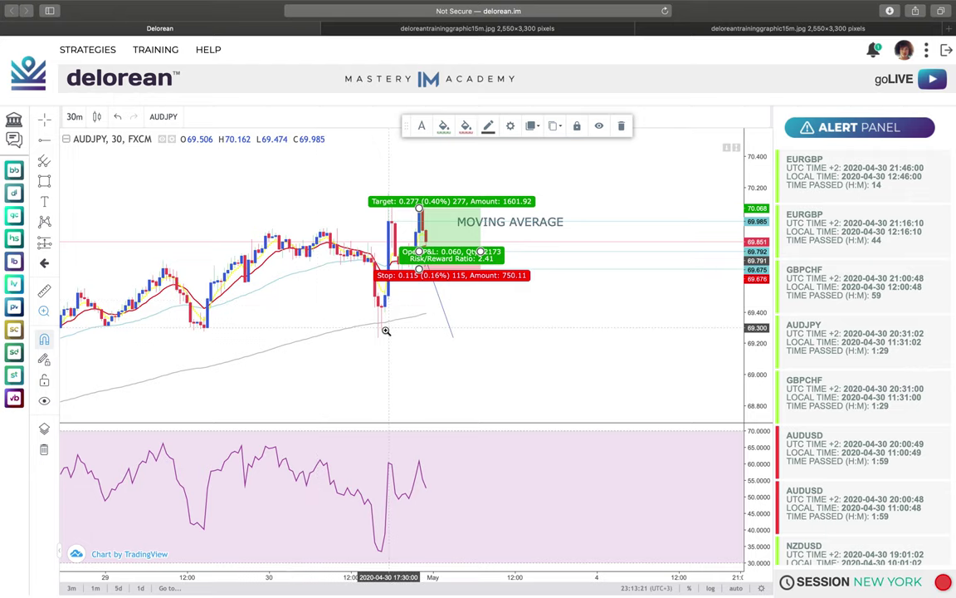
# - Delete the Long Position from the AUDJPY chart
pyautogui.moveTo(357, 353); pyautogui.dragTo(635, 141)
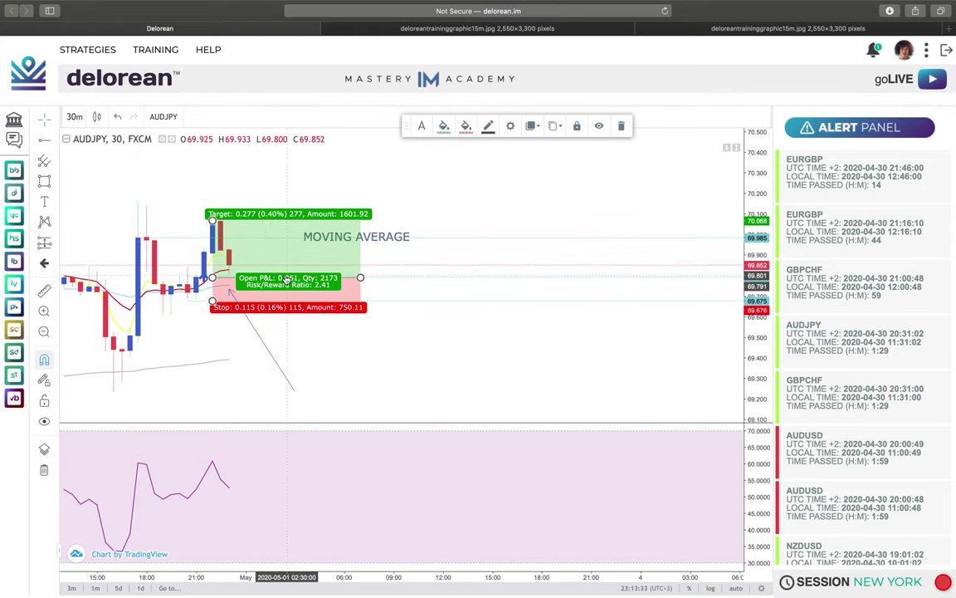
pyautogui.press('Delete')
# - Draw an Arrow from the existing arrow's tail at 03:00, about 69.230, to 23:30 at about 69.374, beside the grey moving average
pyautogui.moveTo(348, 361)
pyautogui.mouseDown()
pyautogui.moveTo(438, 347)
pyautogui.moveTo(614, 344)
pyautogui.mouseUp()
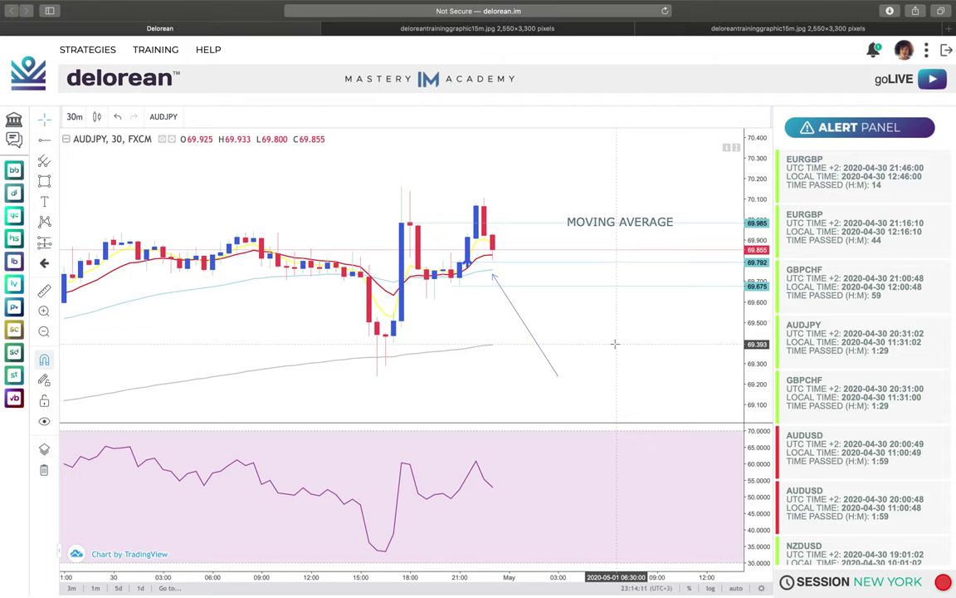
pyautogui.click(52, 142)
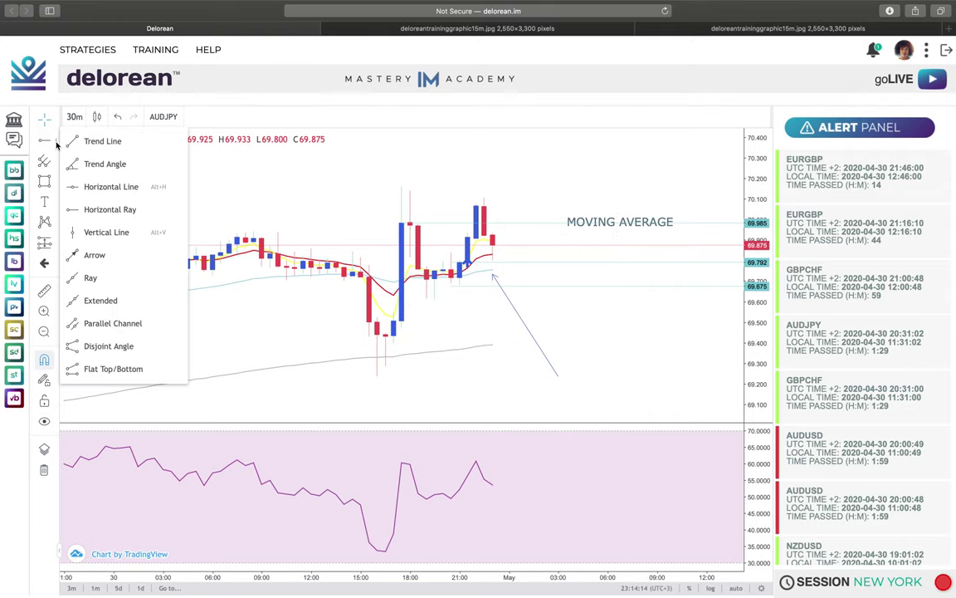
pyautogui.click(98, 255)
pyautogui.click(515, 348)
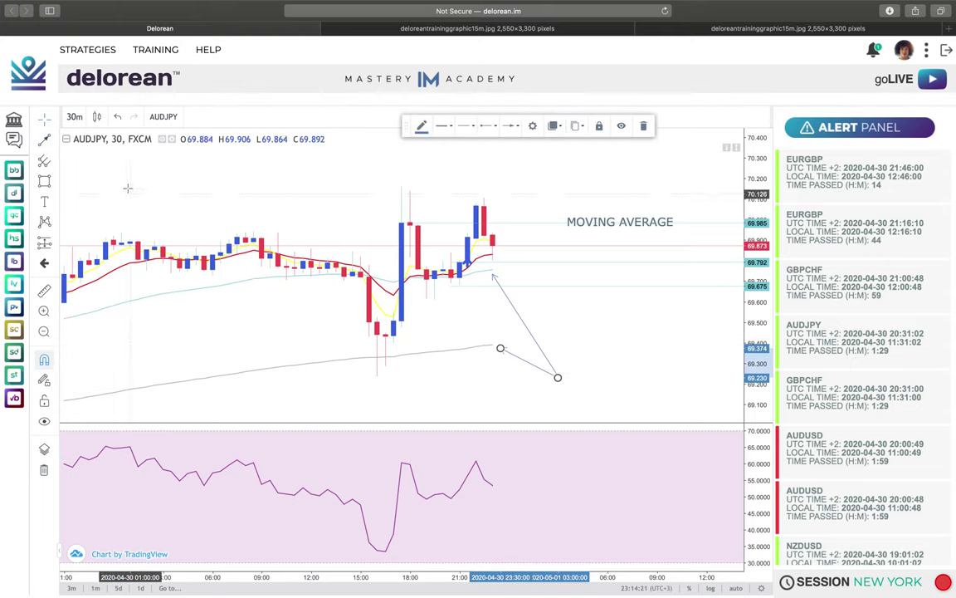
pyautogui.click(43, 121)
pyautogui.click(399, 357)
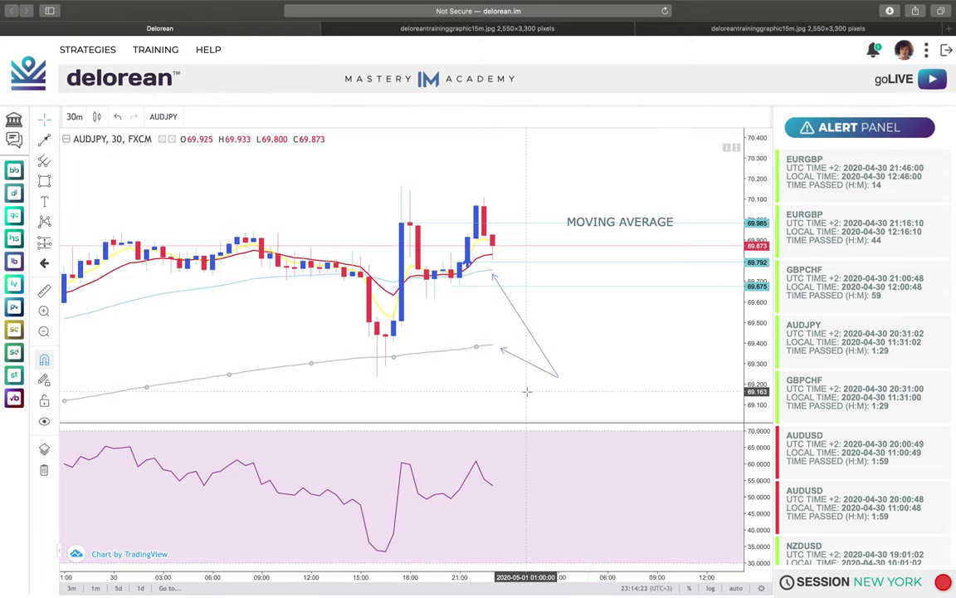
pyautogui.click(650, 392)
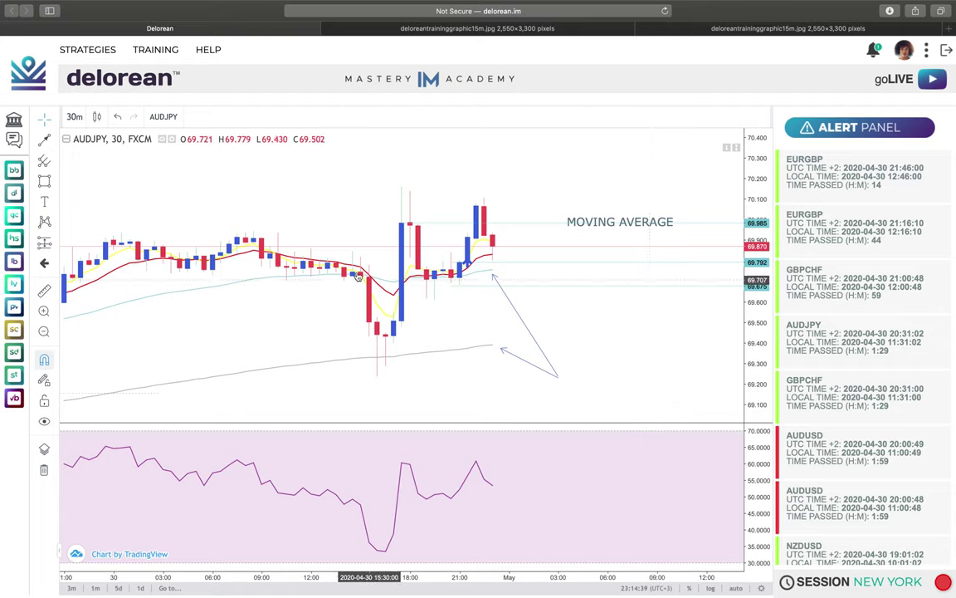
# - Add a text note at 06:00, about 70.175, above the candles, reading "WHEN AQUA IS ON TOP OF GREY = BULLISH"
pyautogui.click(44, 204)
pyautogui.click(213, 192)
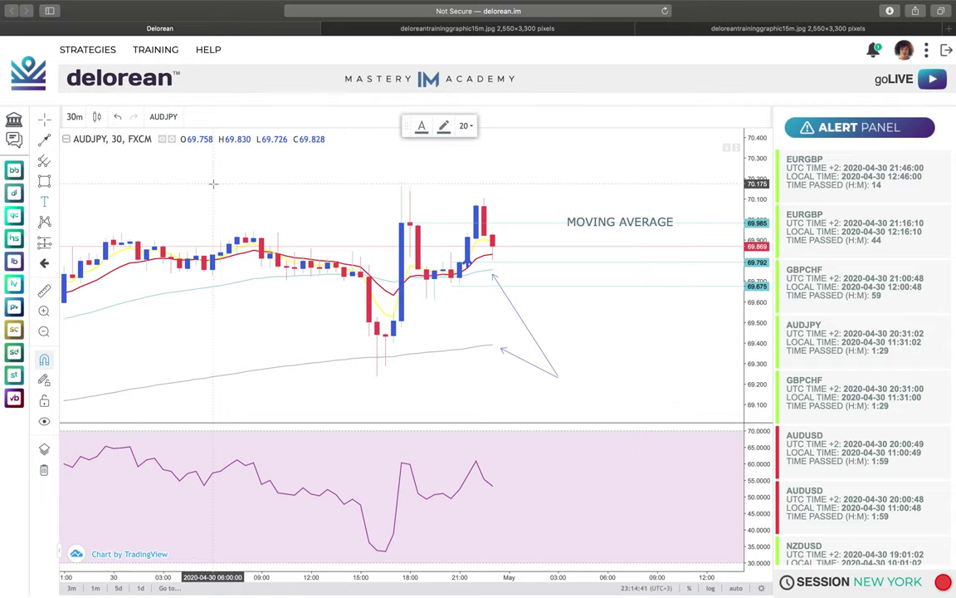
pyautogui.write('W')
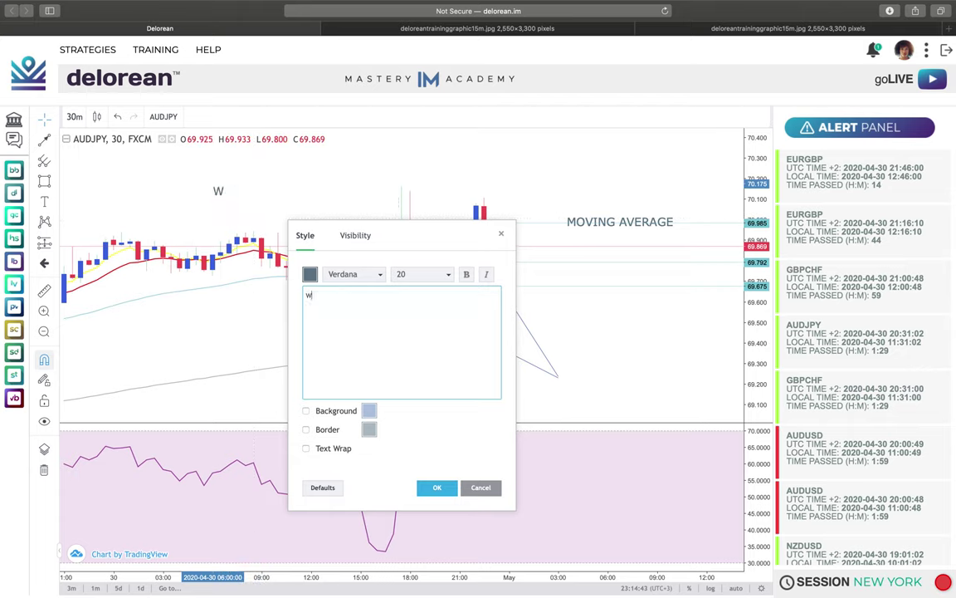
pyautogui.write('HEN AQ')
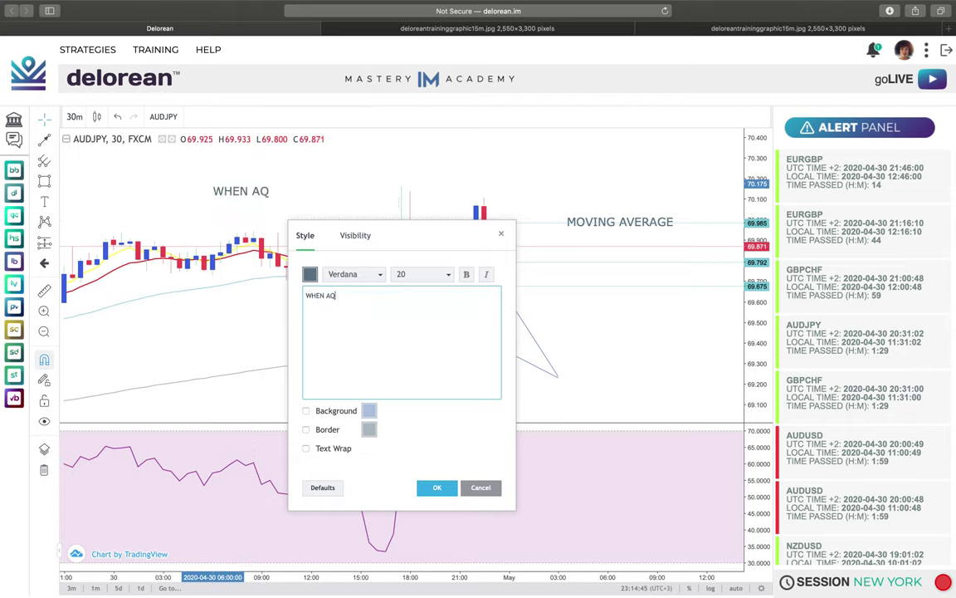
pyautogui.write('UA IS ON TP')
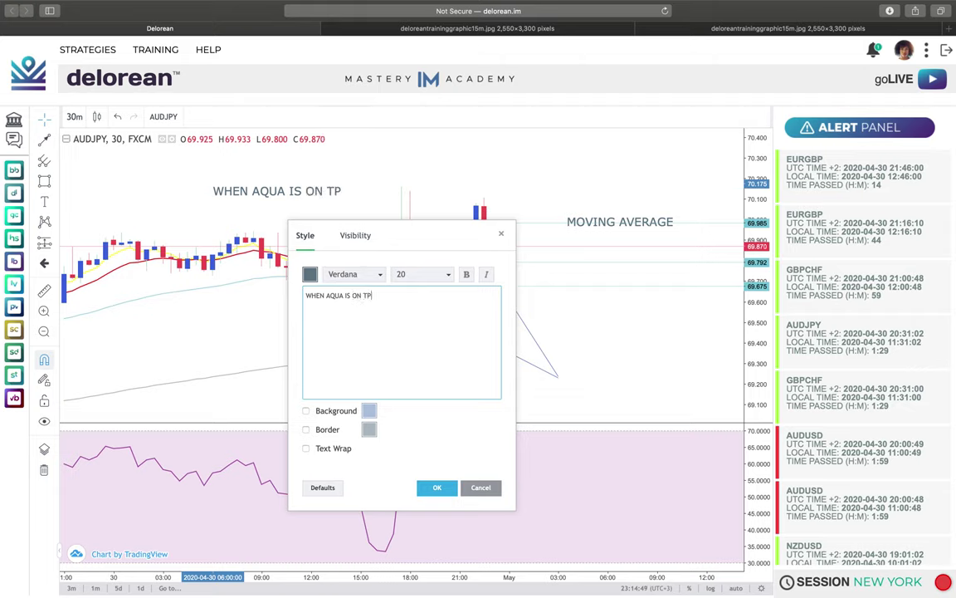
pyautogui.press('BackSpace')
pyautogui.write('OP OF GRE')
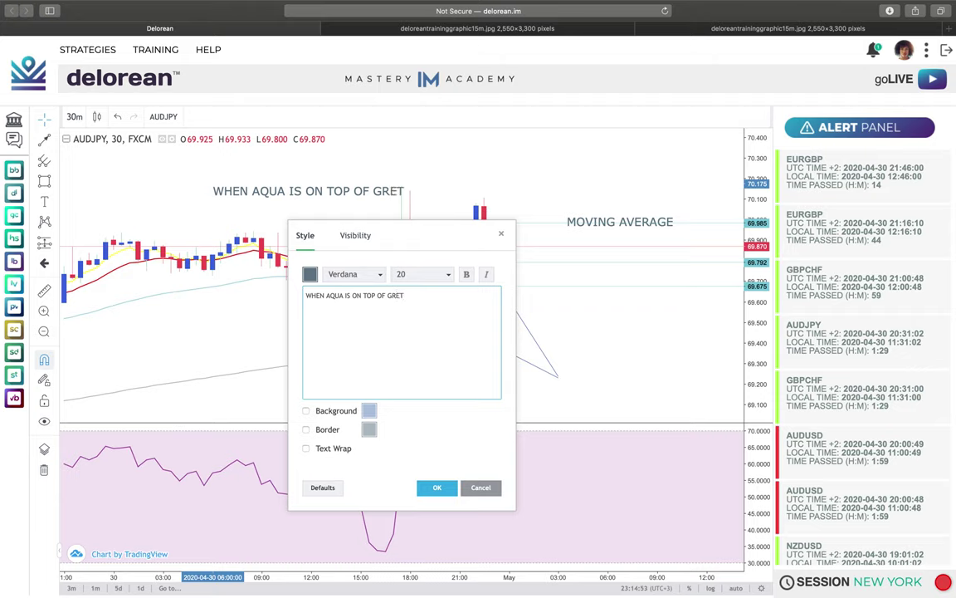
pyautogui.write('Y = BULLISH')
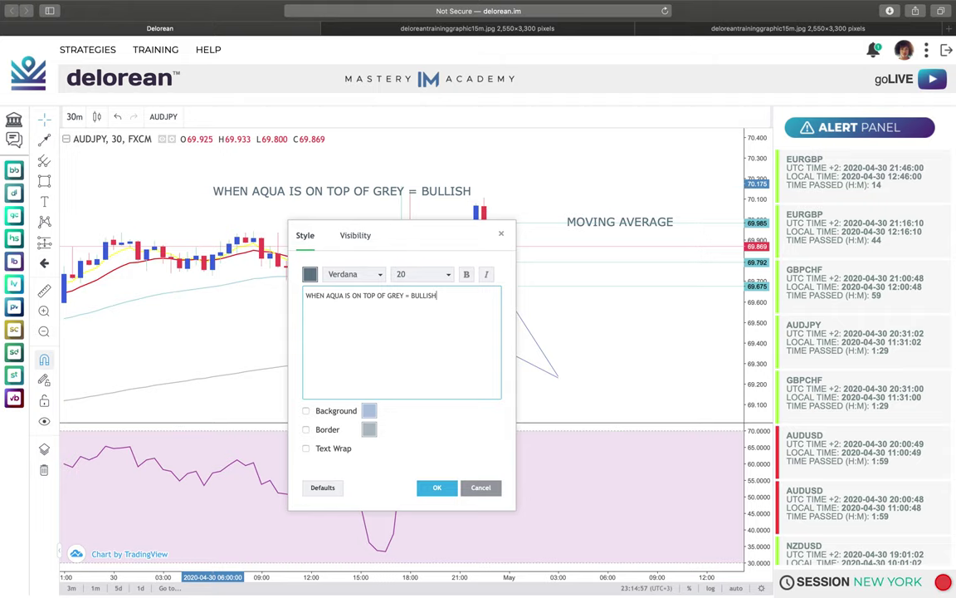
# - Add a second line reading "WHEN AQUA IS BELOW GREY = BEARISH" to the text note and apply it
pyautogui.press('Return')
pyautogui.write('Q')
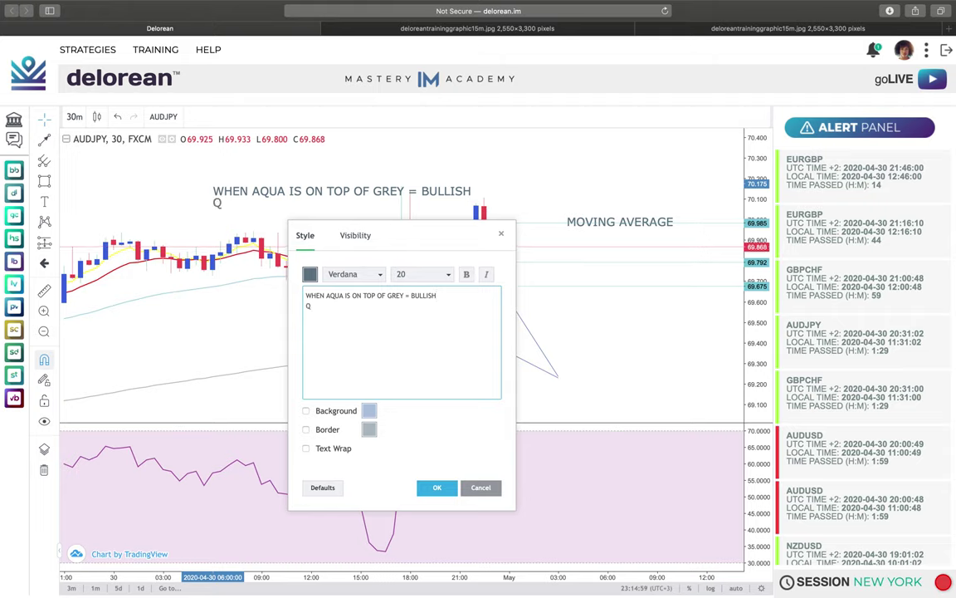
pyautogui.press('BackSpace')
pyautogui.write('WE')
pyautogui.press('BackSpace')
pyautogui.write('HEN THE')
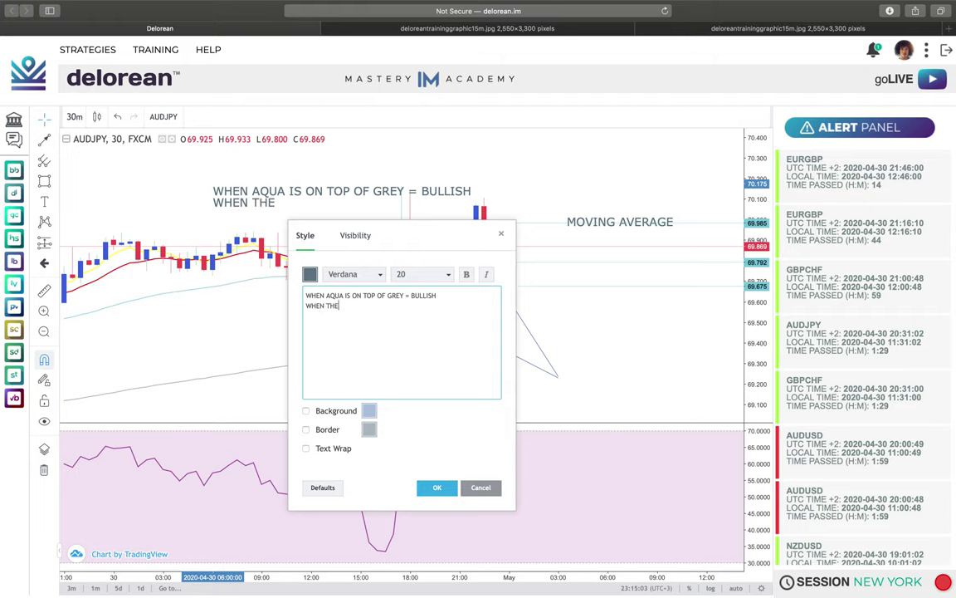
pyautogui.press('BackSpace')
pyautogui.press('BackSpace')
pyautogui.press('BackSpace')
pyautogui.write('AQUA IS BELOW G')
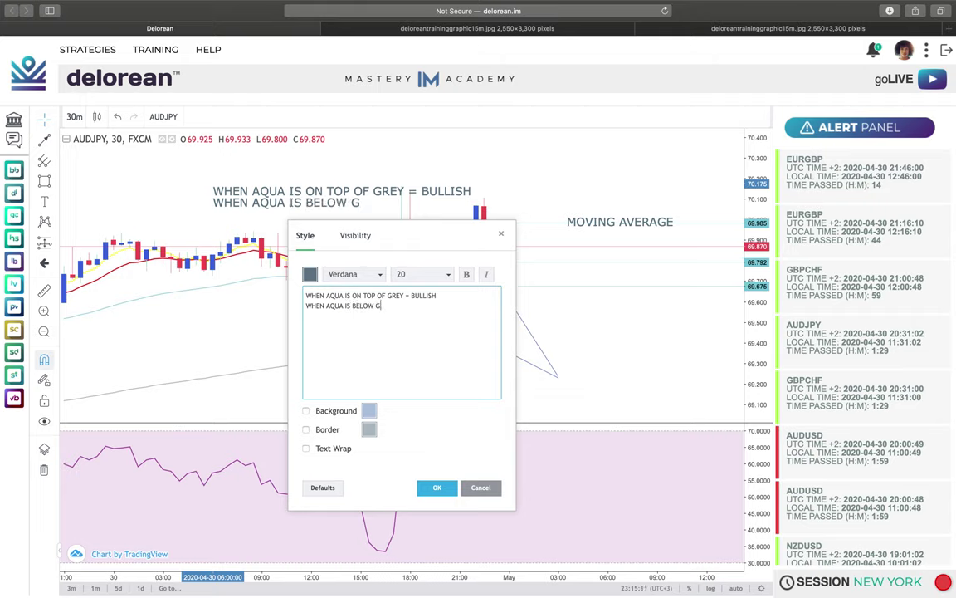
pyautogui.write('REY = BEARI')
pyautogui.write('SH')
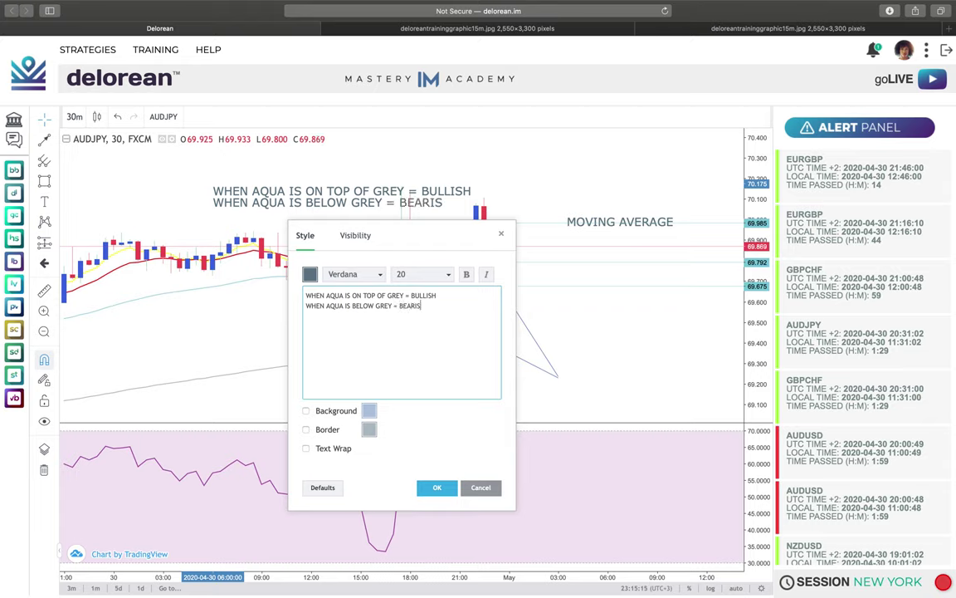
pyautogui.click(437, 487)
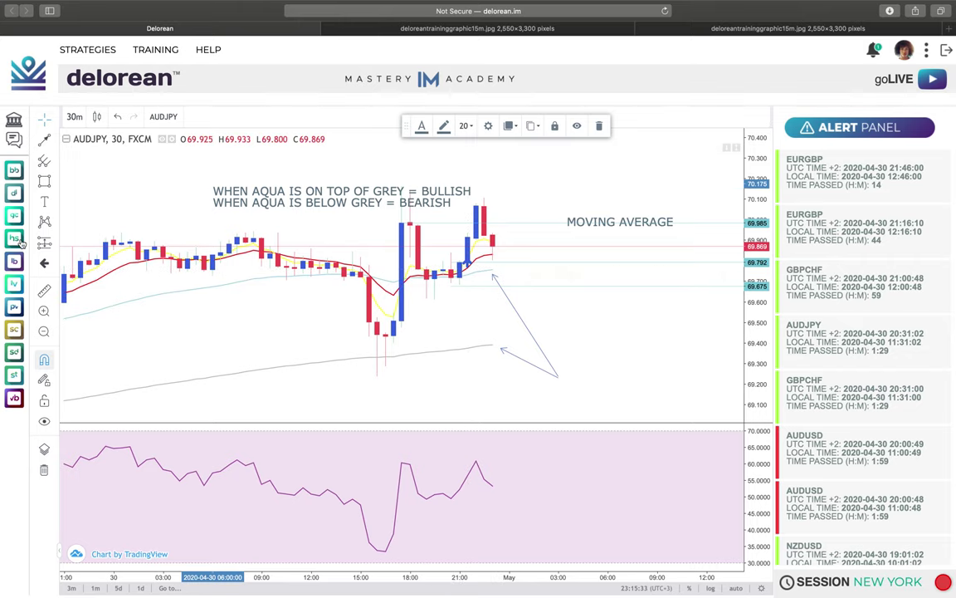
# - Brush one freehand curve along the AUDJPY price swings and a second, smoother wave below it running past the last candle
pyautogui.click(54, 141)
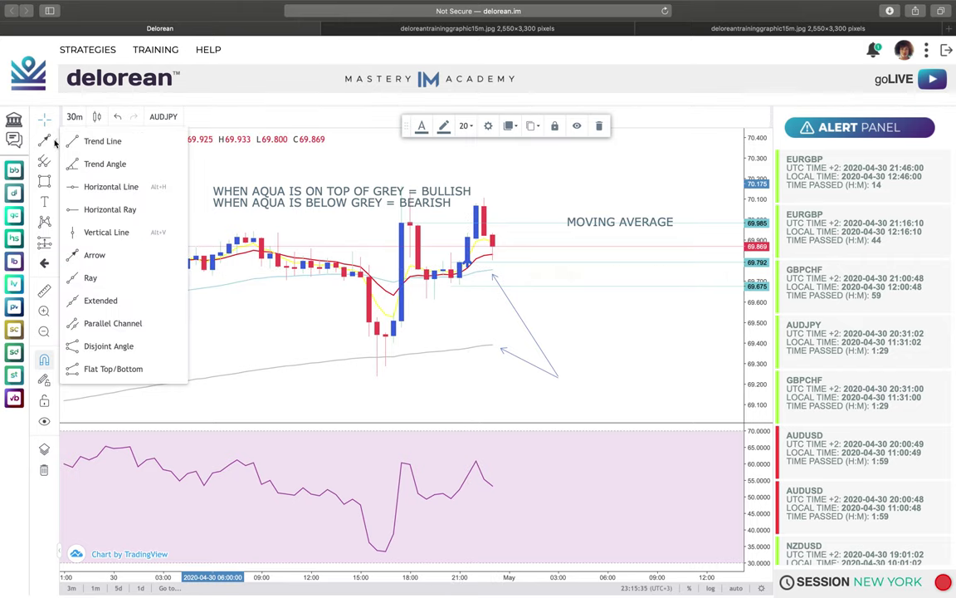
pyautogui.click(56, 183)
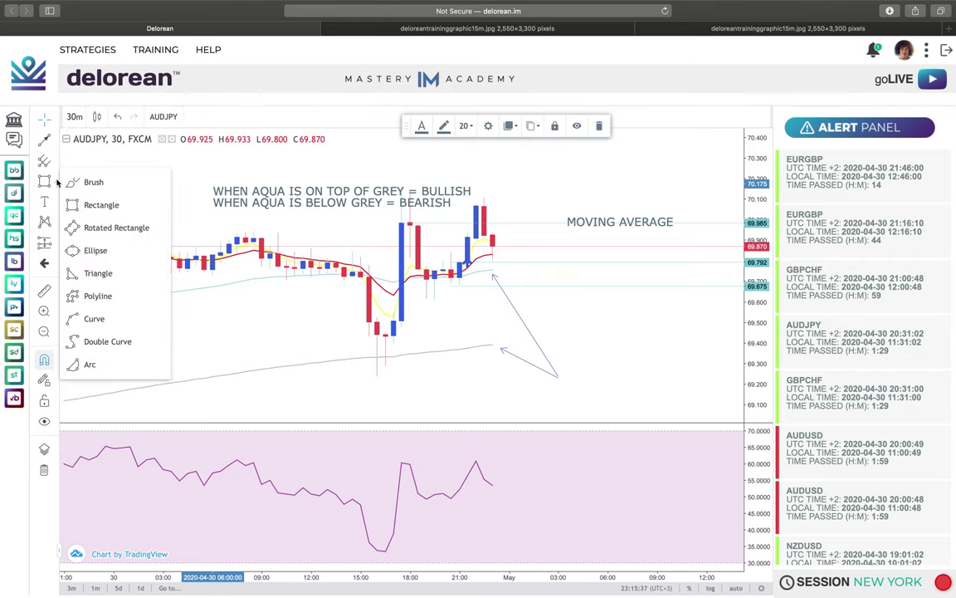
pyautogui.click(81, 182)
pyautogui.moveTo(81, 354)
pyautogui.mouseDown()
pyautogui.moveTo(214, 252)
pyautogui.moveTo(320, 284)
pyautogui.moveTo(370, 344)
pyautogui.moveTo(406, 213)
pyautogui.moveTo(434, 267)
pyautogui.moveTo(472, 250)
pyautogui.moveTo(474, 202)
pyautogui.mouseUp()
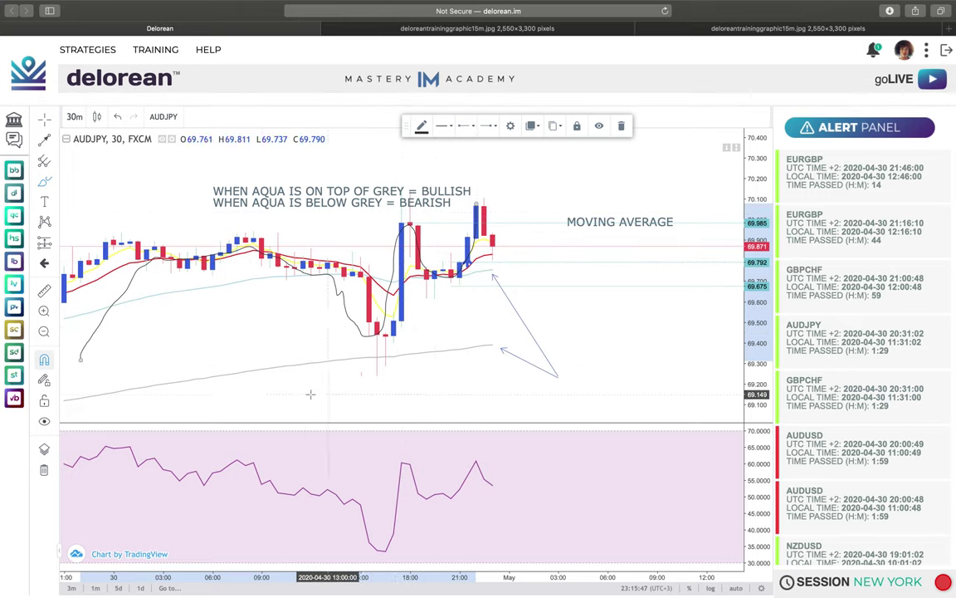
pyautogui.moveTo(107, 380)
pyautogui.mouseDown()
pyautogui.moveTo(291, 339)
pyautogui.moveTo(390, 391)
pyautogui.moveTo(533, 310)
pyautogui.moveTo(575, 235)
pyautogui.moveTo(582, 251)
pyautogui.mouseUp()
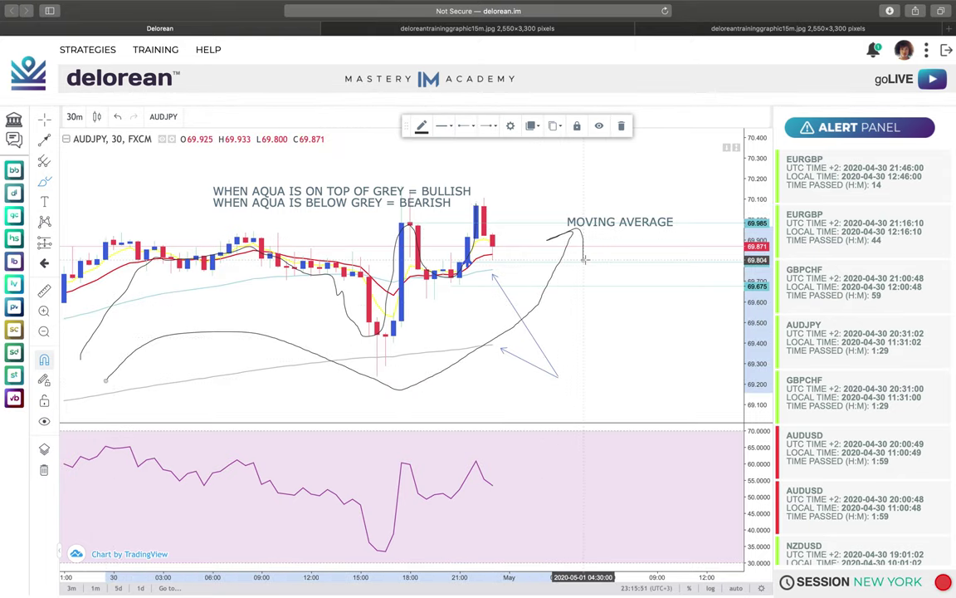
# - Clear all drawings from the AUDJPY chart and brush an upward arrow from the grey moving average's end to the aqua one
pyautogui.click(44, 470)
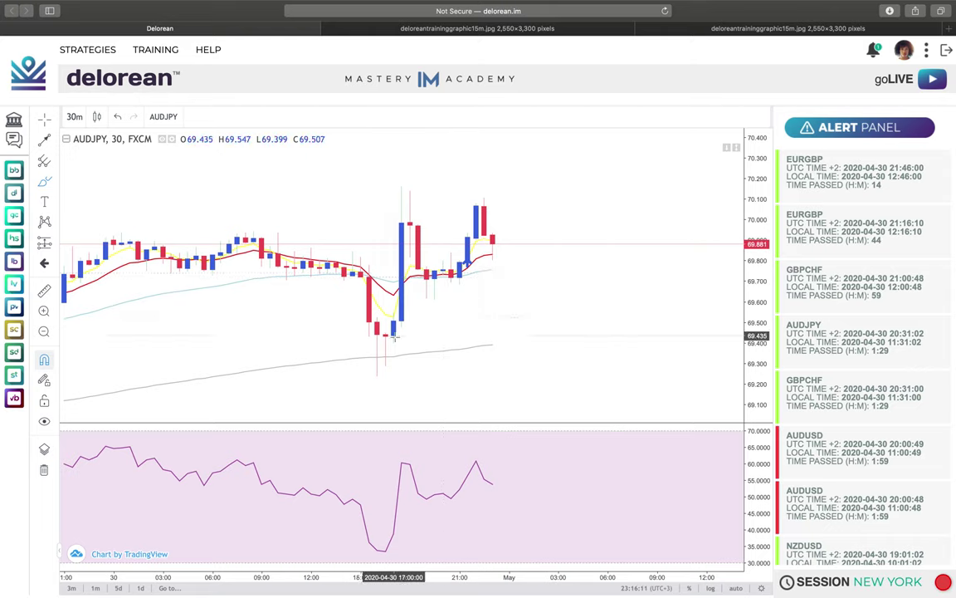
pyautogui.moveTo(493, 349)
pyautogui.mouseDown()
pyautogui.moveTo(480, 301)
pyautogui.moveTo(519, 302)
pyautogui.mouseUp()
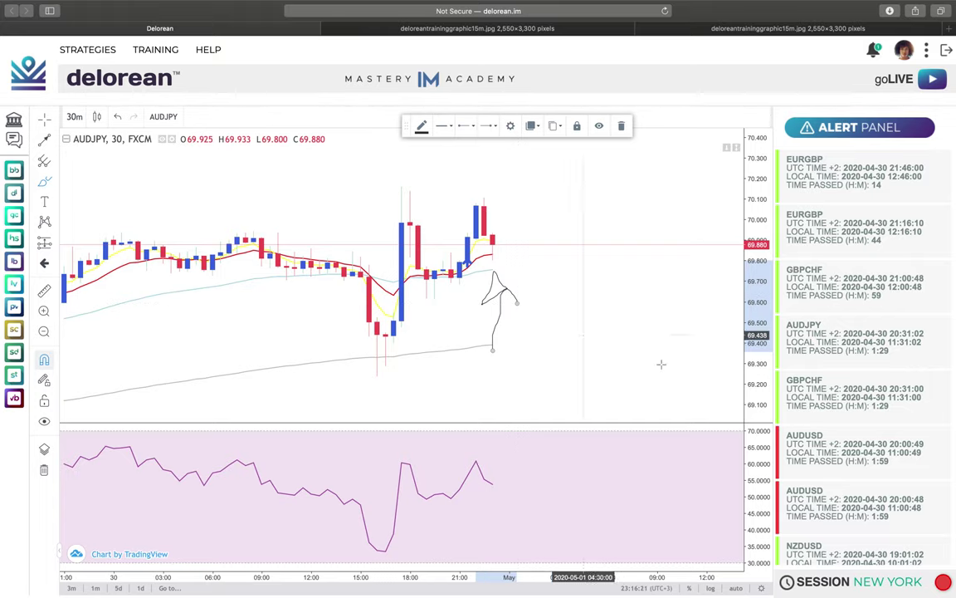
# - Open the AUDUSD 30-minute chart from its 20:00:49 alert, and brush a loop around the latest candles, removing it after the demonstration
pyautogui.click(801, 440)
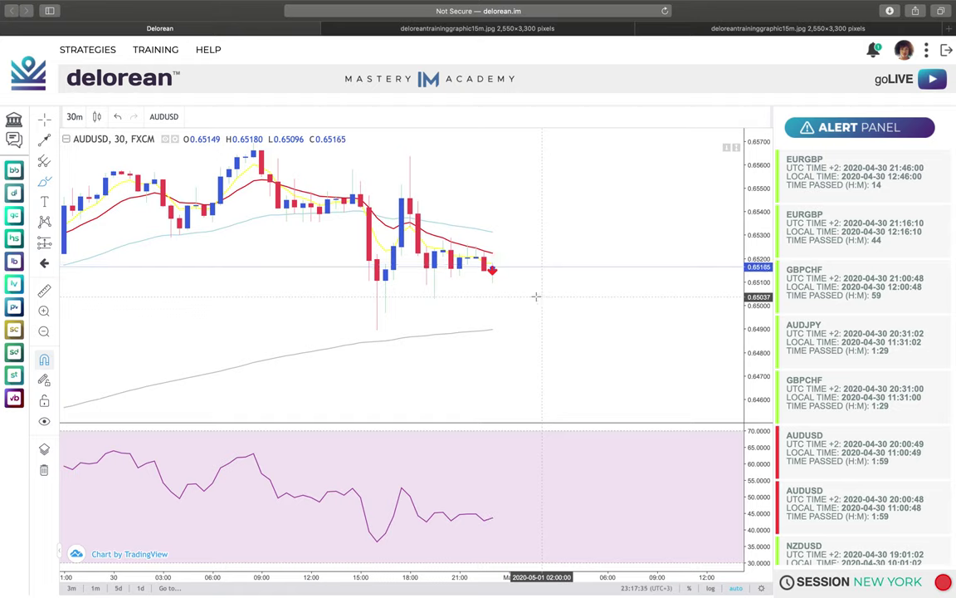
pyautogui.moveTo(499, 245)
pyautogui.mouseDown()
pyautogui.moveTo(455, 239)
pyautogui.moveTo(440, 252)
pyautogui.moveTo(464, 284)
pyautogui.moveTo(509, 252)
pyautogui.moveTo(489, 247)
pyautogui.mouseUp()
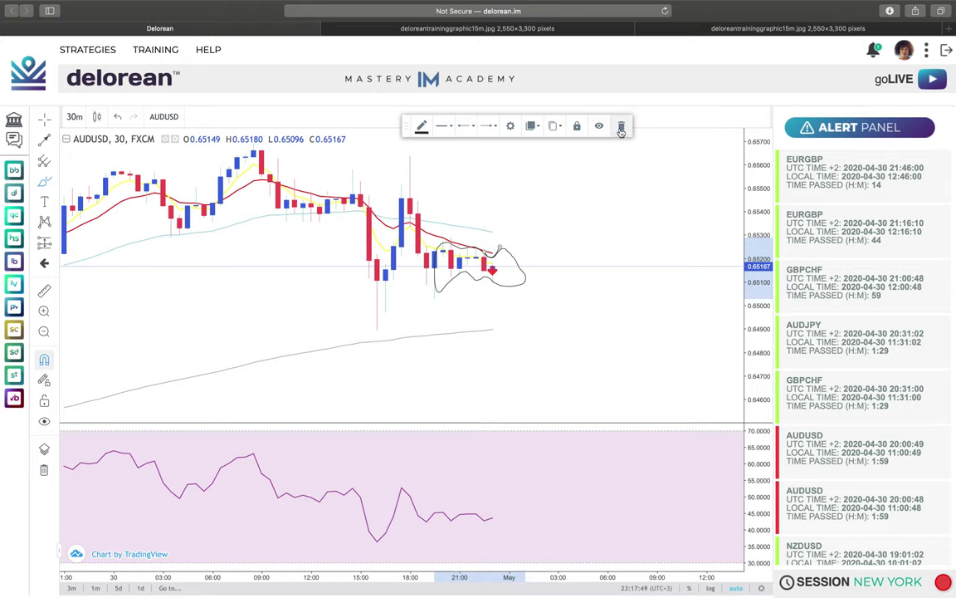
pyautogui.press('Delete')
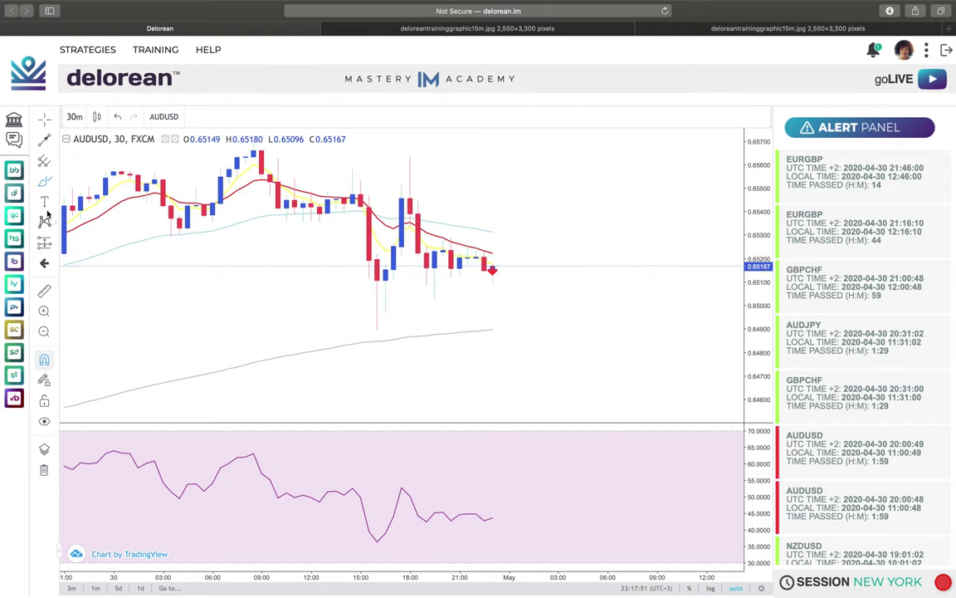
# - Draw rectangles over the latest part of the aqua moving average, about 0.65374 to 0.65288, and the grey one, about 0.64923 to 0.64872
pyautogui.click(48, 179)
pyautogui.click(93, 204)
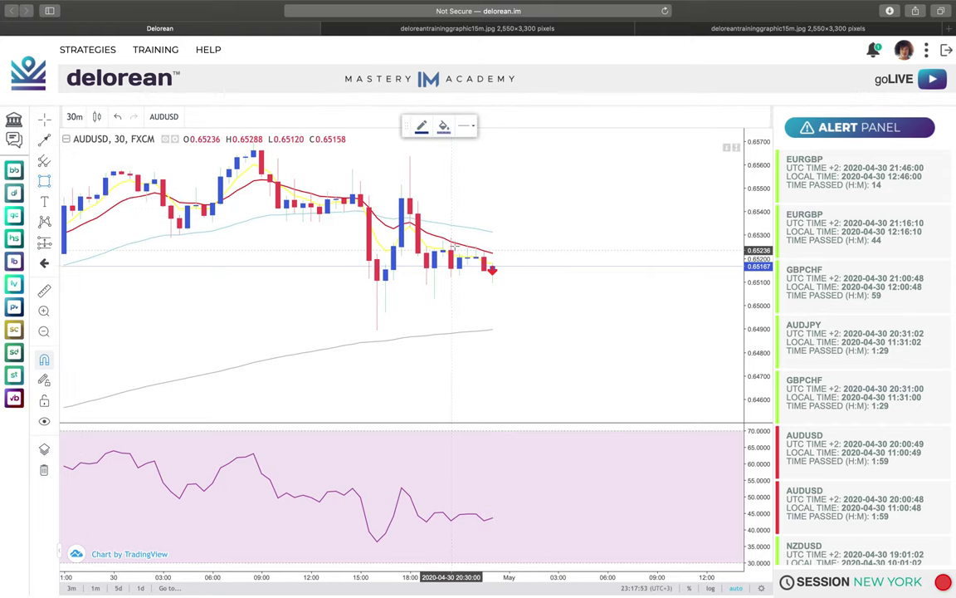
pyautogui.moveTo(451, 218); pyautogui.dragTo(509, 237)
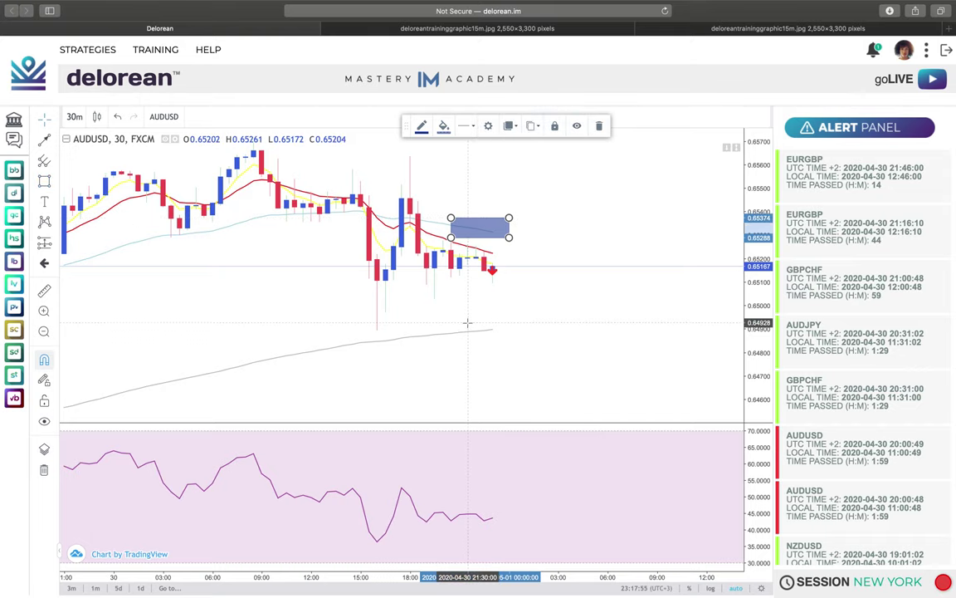
pyautogui.click(453, 322)
pyautogui.click(46, 181)
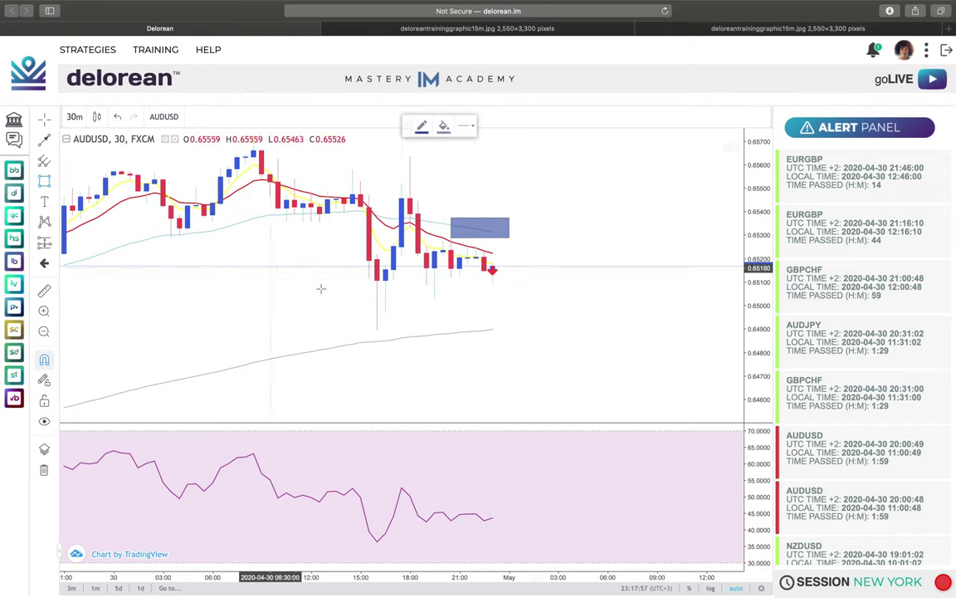
pyautogui.moveTo(418, 324); pyautogui.dragTo(517, 334)
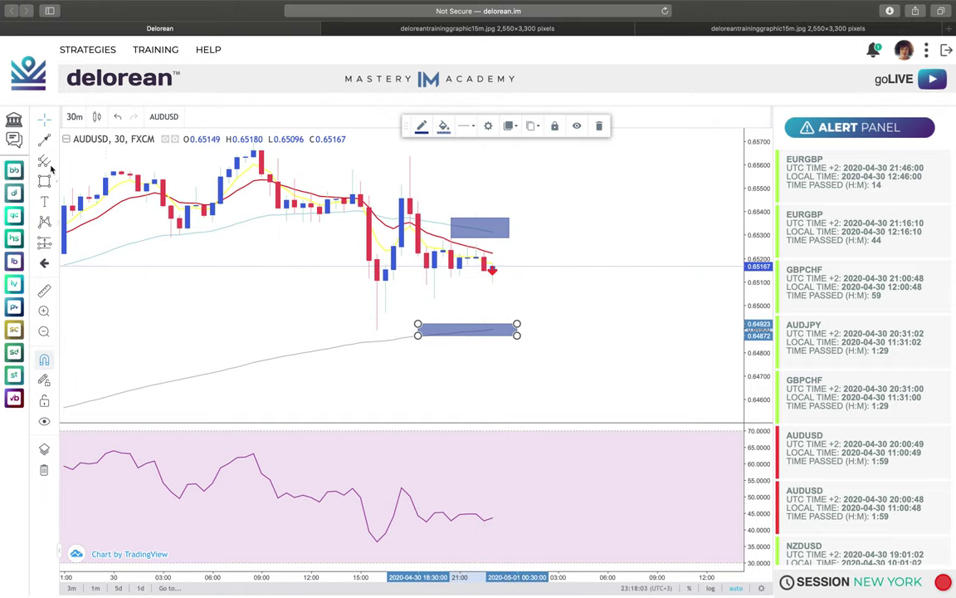
# - Draw a rising Arrow from 14:00 at about 0.64527 to 10:00 on May 1 at about 0.65287, through the grey-average rectangle's end
pyautogui.click(45, 140)
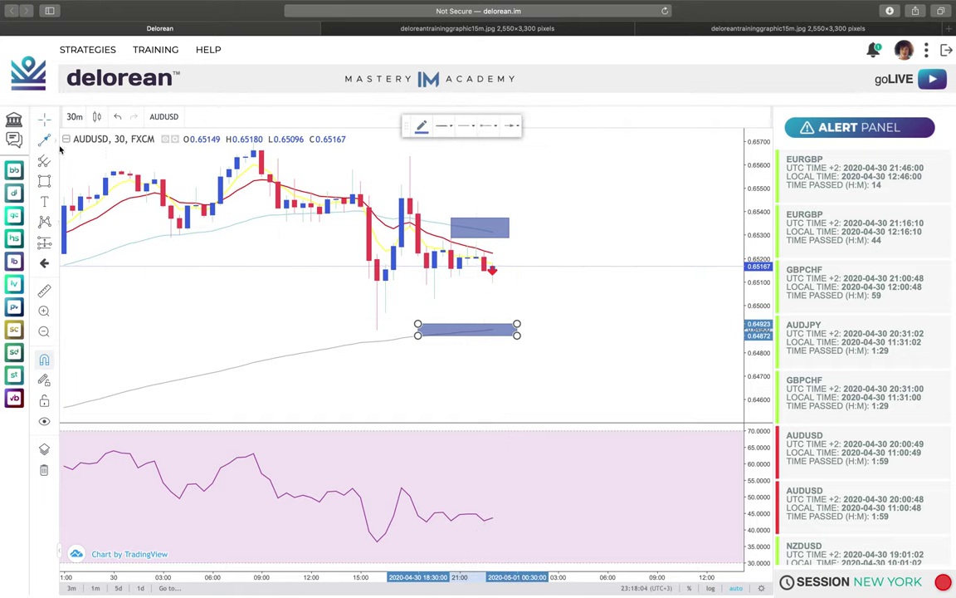
pyautogui.click(344, 416)
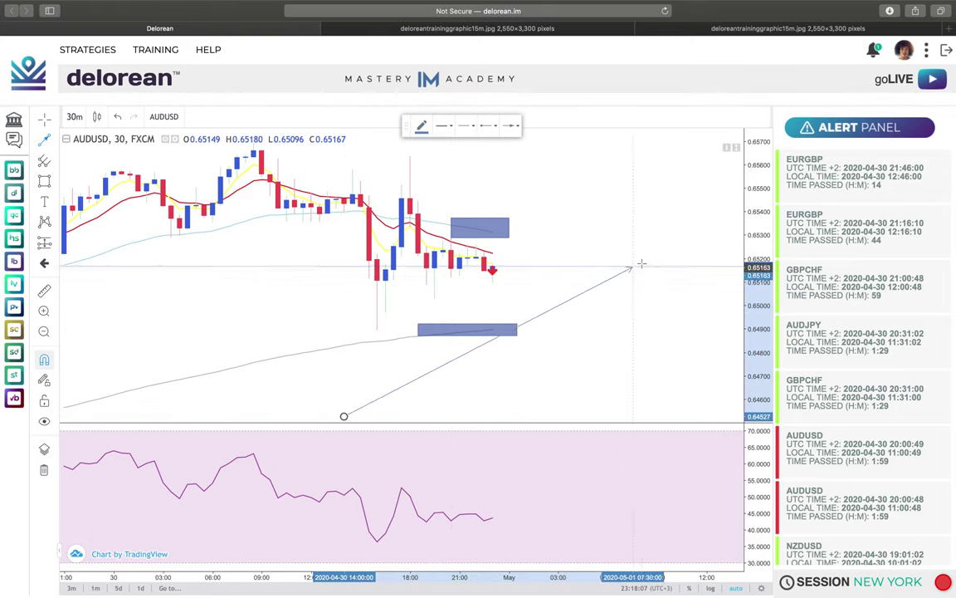
pyautogui.click(674, 238)
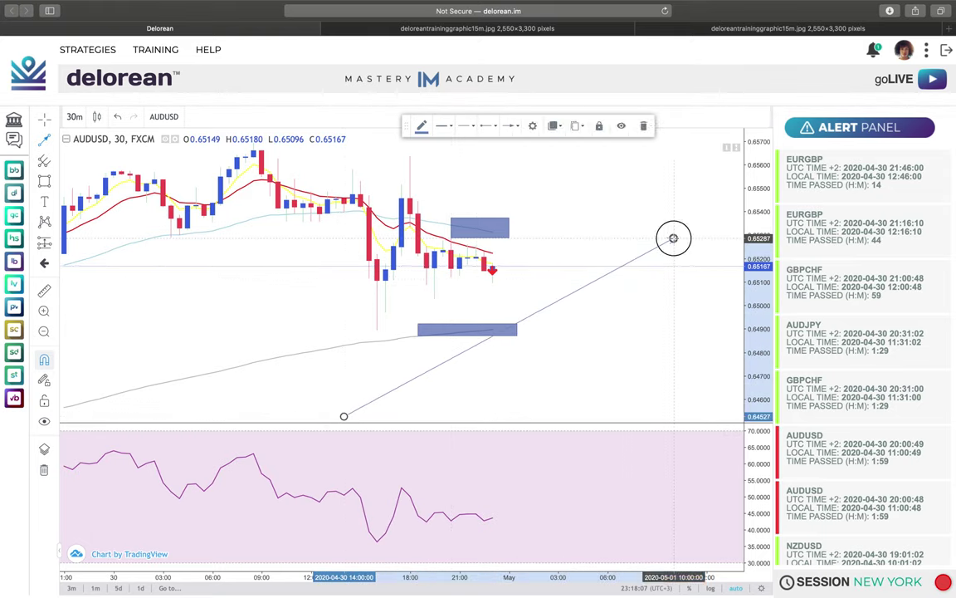
pyautogui.click(48, 118)
pyautogui.click(469, 396)
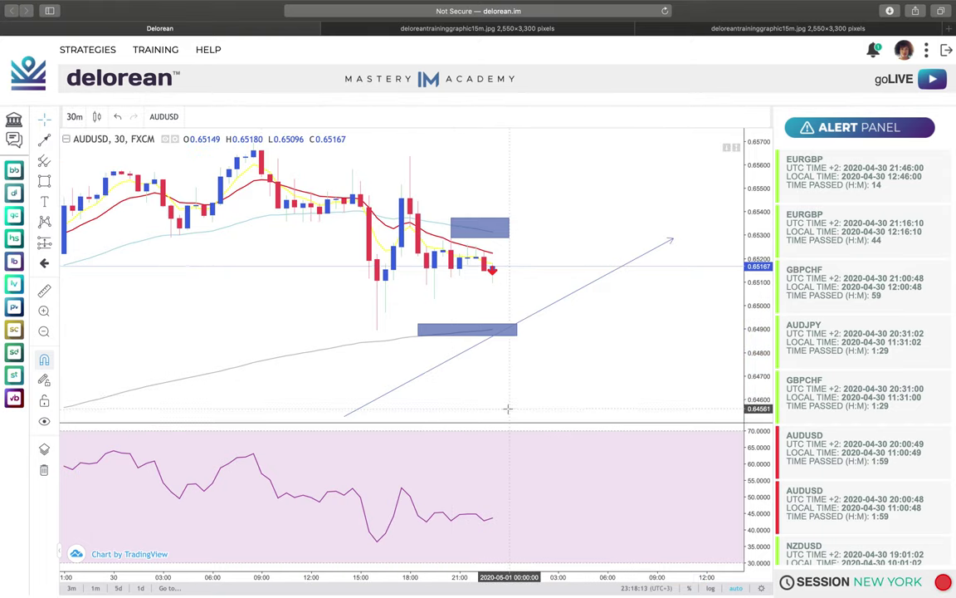
# - Brush price paths from the red sell signal down to a circled grey-average zone, and up to the aqua-average zone and back down
pyautogui.click(493, 274)
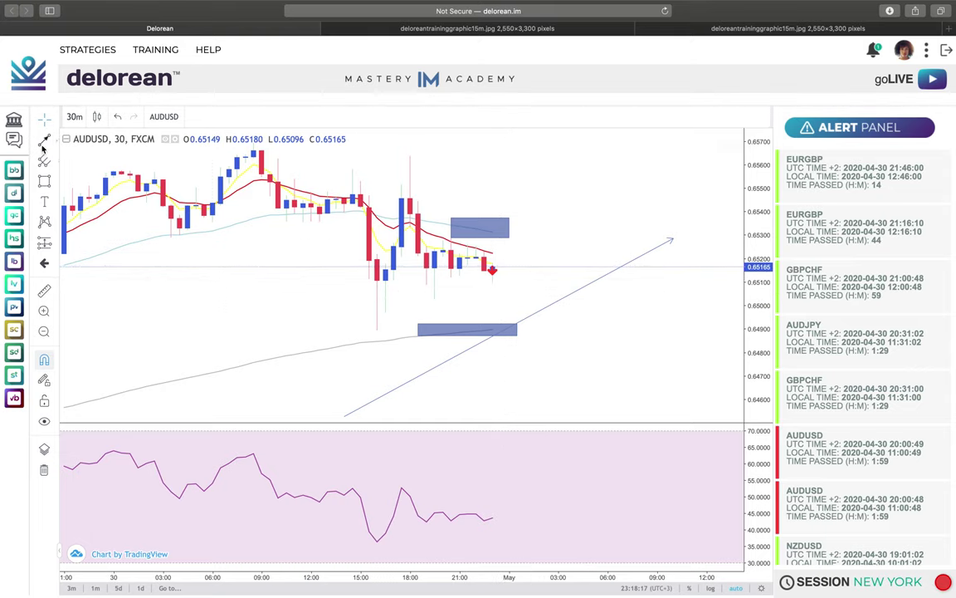
pyautogui.click(51, 178)
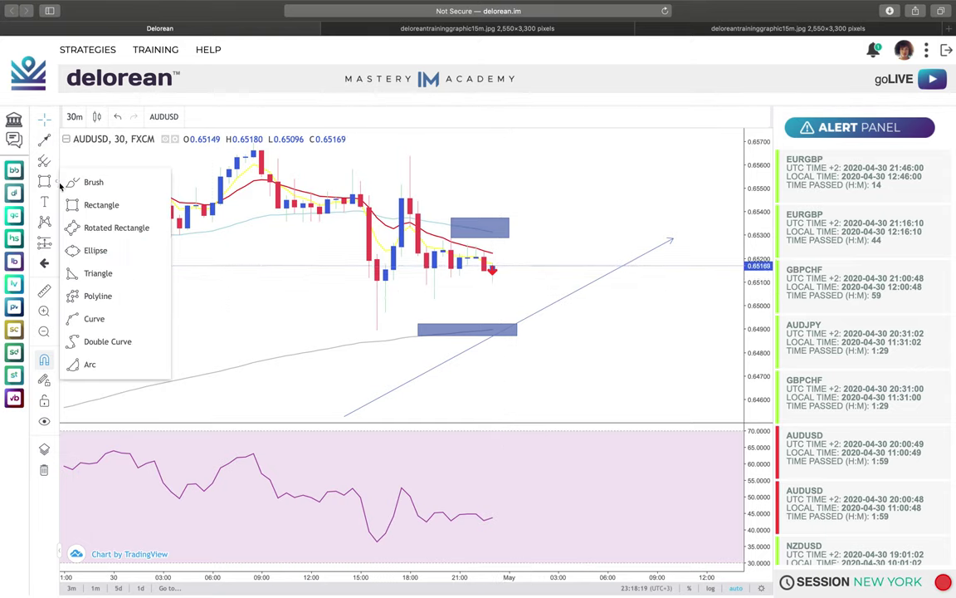
pyautogui.click(90, 183)
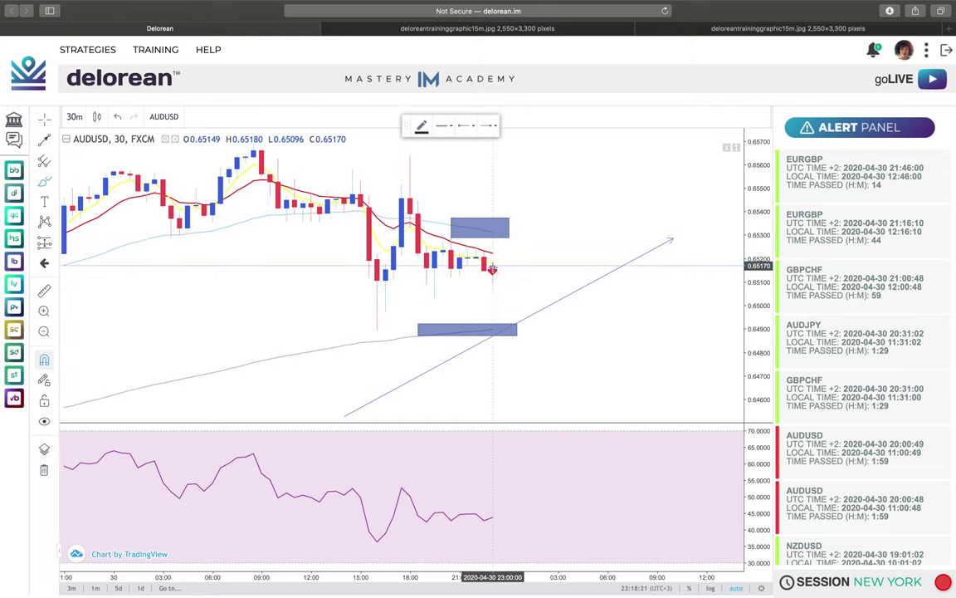
pyautogui.moveTo(493, 269); pyautogui.dragTo(523, 316)
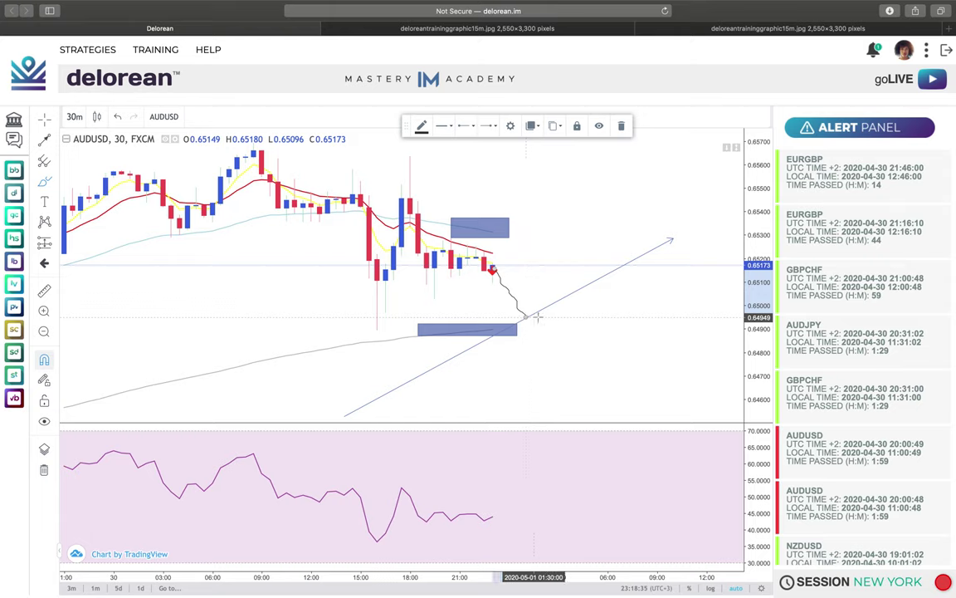
pyautogui.moveTo(536, 313)
pyautogui.mouseDown()
pyautogui.moveTo(487, 313)
pyautogui.moveTo(475, 337)
pyautogui.moveTo(519, 338)
pyautogui.moveTo(550, 314)
pyautogui.moveTo(534, 312)
pyautogui.mouseUp()
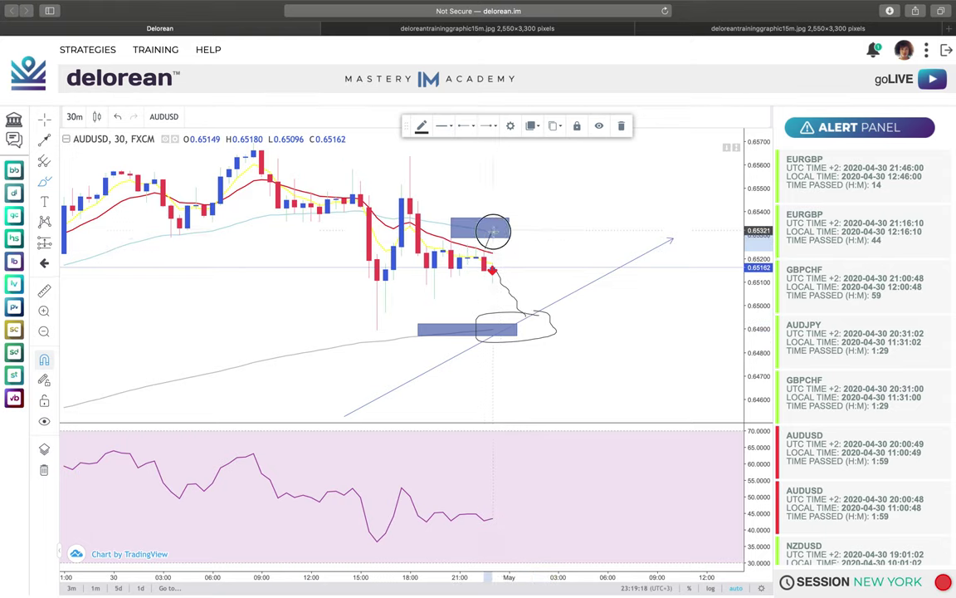
pyautogui.moveTo(493, 231); pyautogui.dragTo(534, 262)
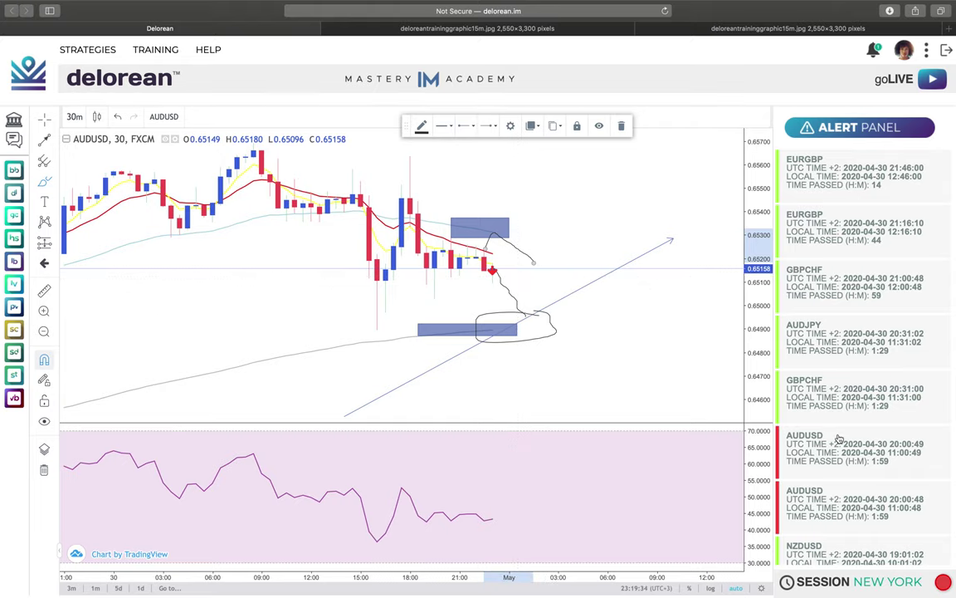
# - Open the NZDUSD 15-minute chart from its 19:01:02 alert and frame the candles together with the grey moving average
pyautogui.moveTo(827, 495); pyautogui.dragTo(826, 428)
pyautogui.scroll(-2, 826, 427)
pyautogui.click(855, 470)
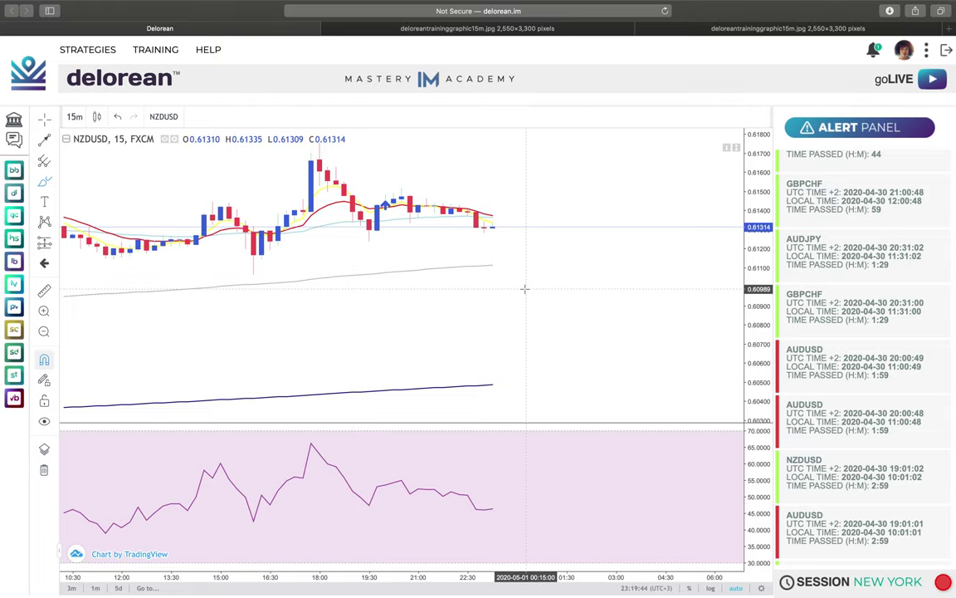
pyautogui.moveTo(758, 241); pyautogui.dragTo(752, 165)
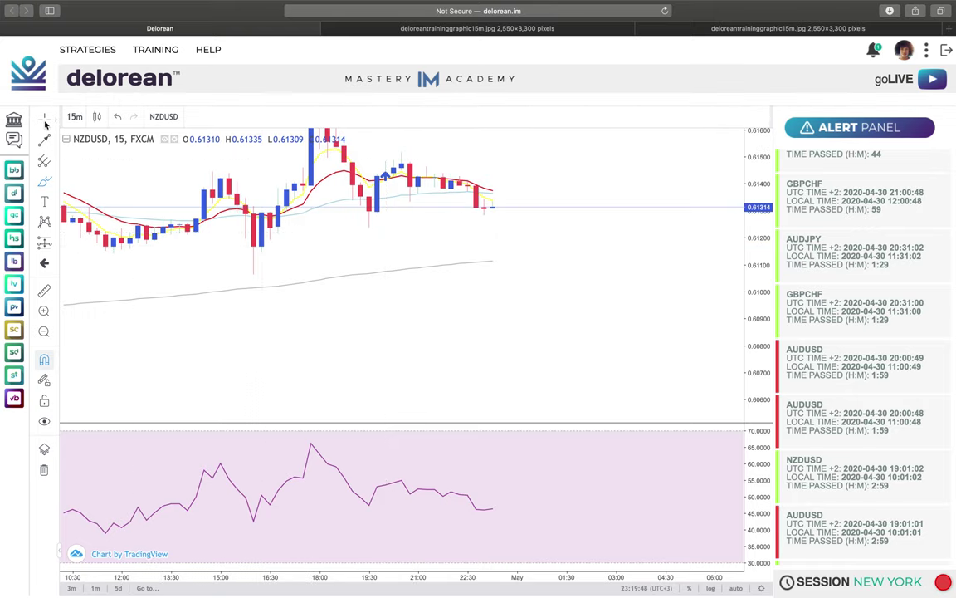
pyautogui.moveTo(374, 259); pyautogui.dragTo(380, 352)
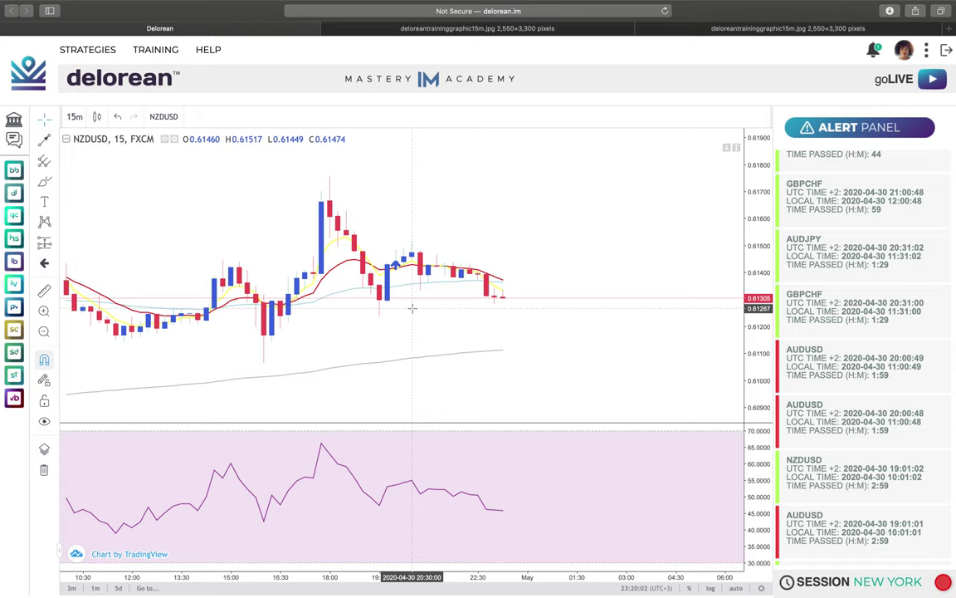
# - Zoom in on the NZDUSD candles from 19:00 to 20:45 to examine the crossover around the blue buy signal
pyautogui.moveTo(417, 261); pyautogui.dragTo(396, 267)
pyautogui.click(394, 317)
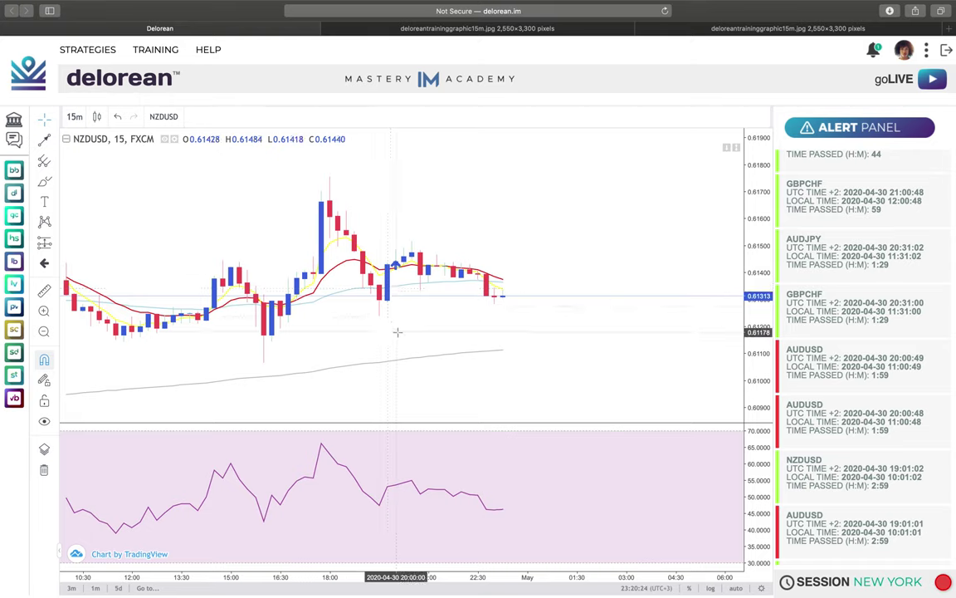
pyautogui.click(44, 310)
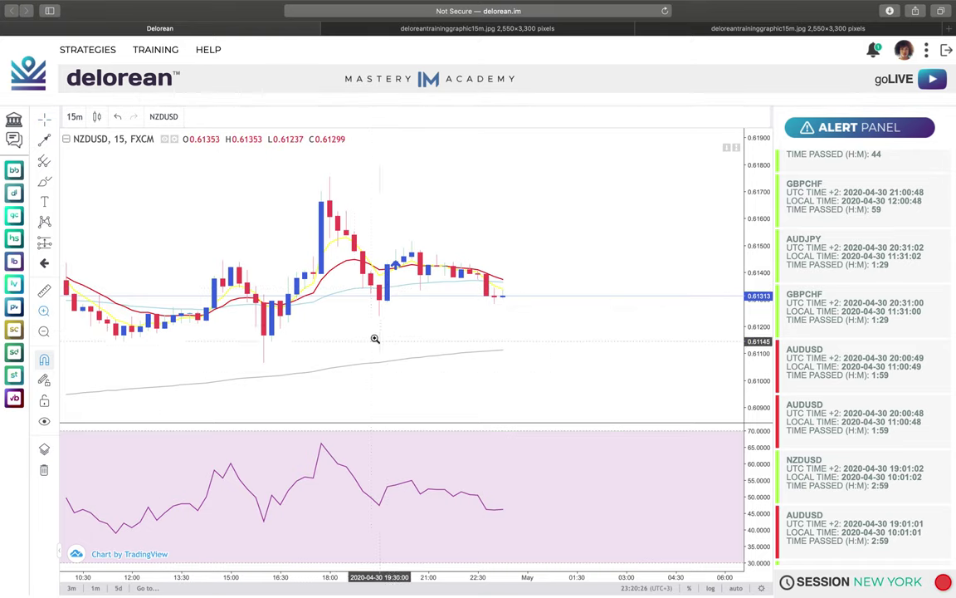
pyautogui.moveTo(359, 326); pyautogui.dragTo(415, 238)
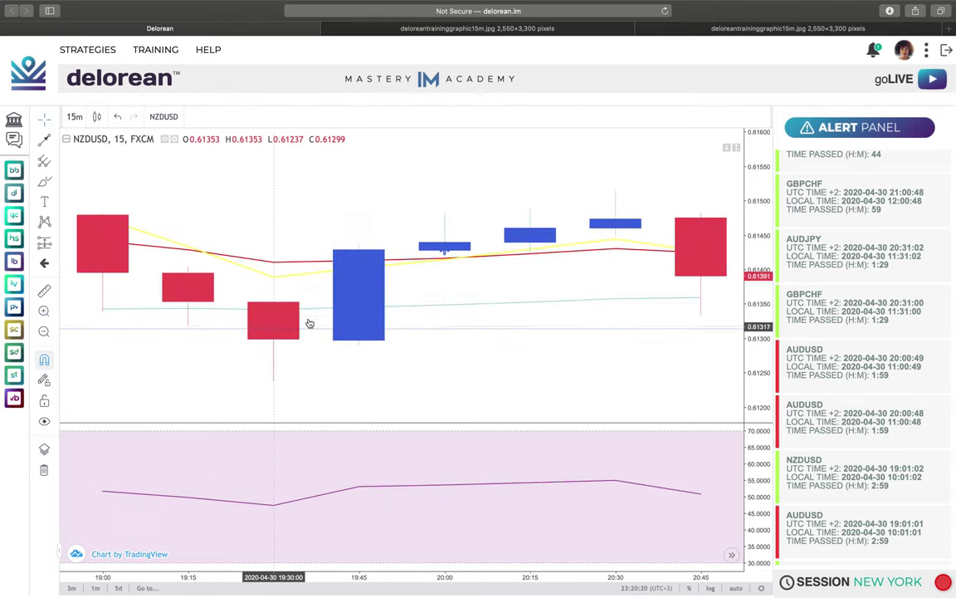
pyautogui.click(428, 260)
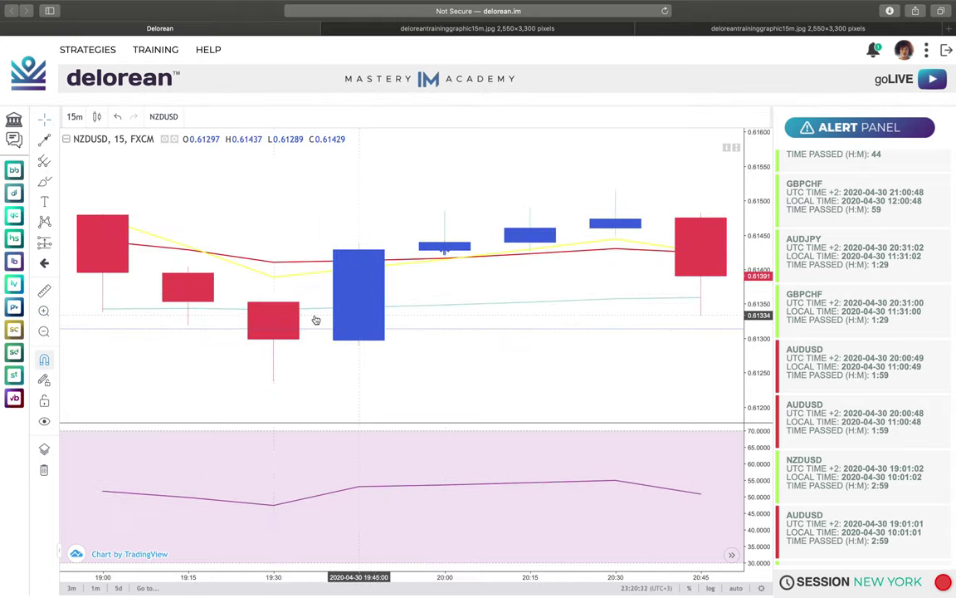
# - Place horizontal rays on NZDUSD at 0.61429 from the 19:45 candle, 0.61227 from 19:00 and 0.61702 from 17:45
pyautogui.click(240, 325)
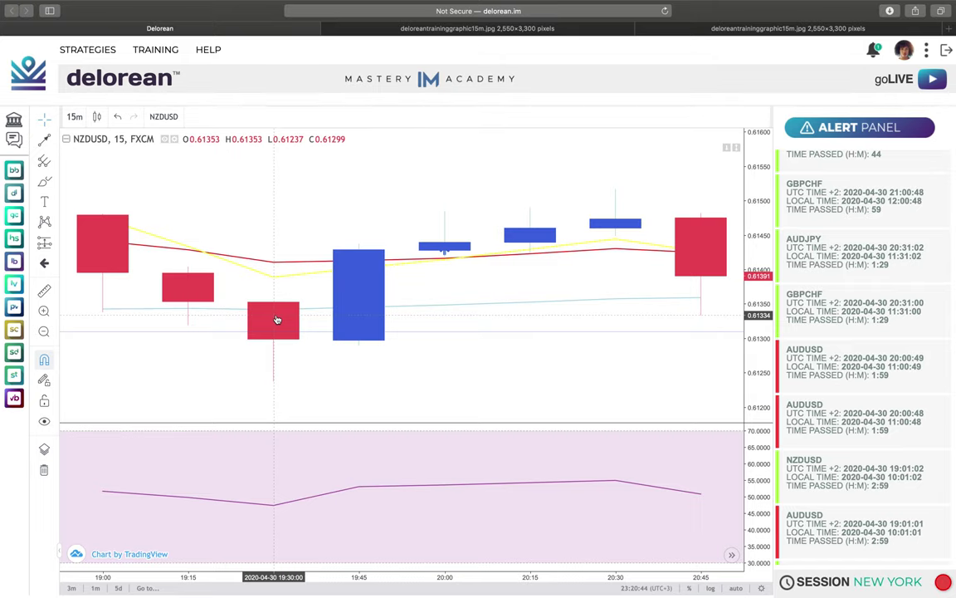
pyautogui.click(44, 331)
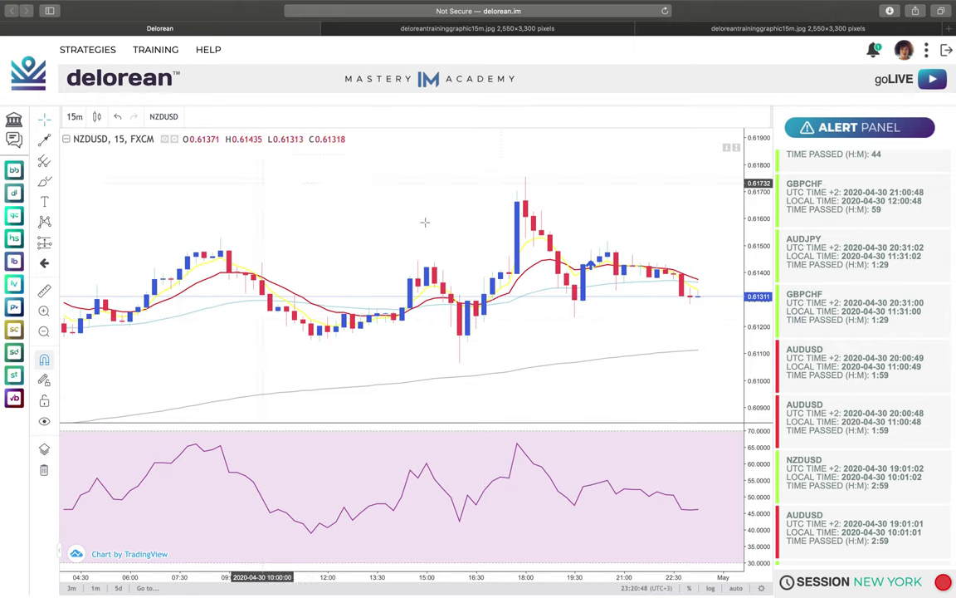
pyautogui.moveTo(598, 314); pyautogui.dragTo(489, 319)
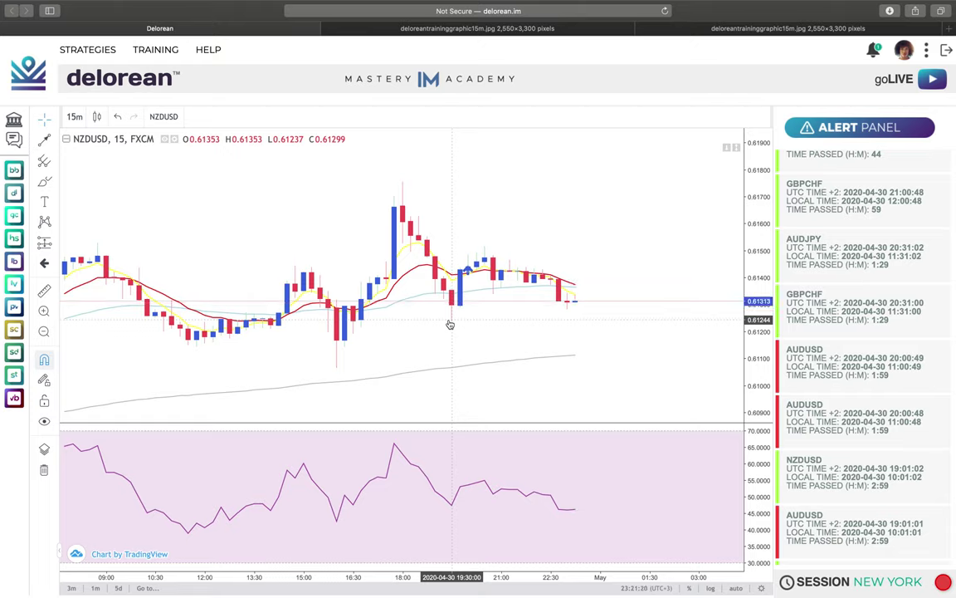
pyautogui.moveTo(751, 249); pyautogui.dragTo(748, 378)
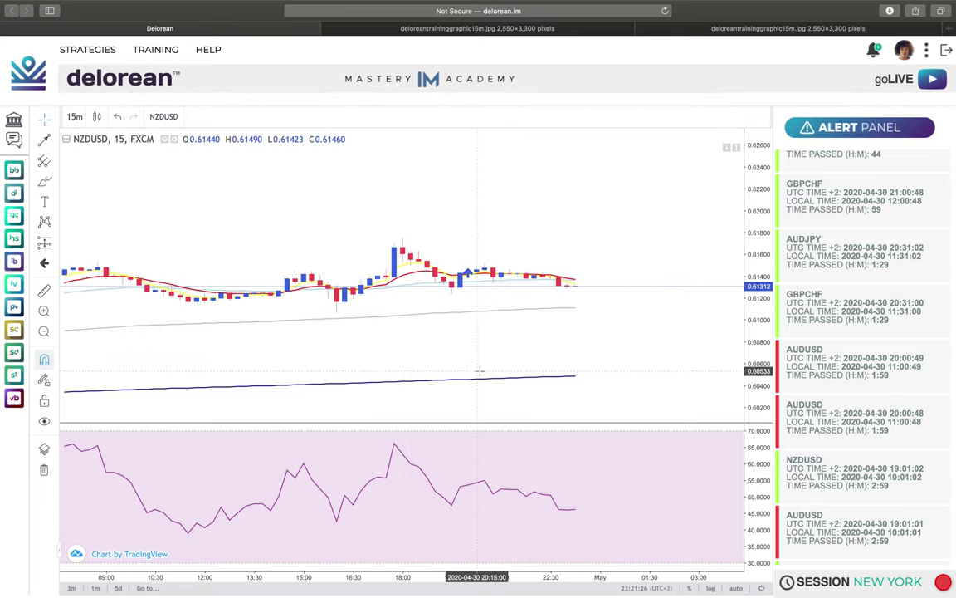
pyautogui.moveTo(749, 355); pyautogui.dragTo(754, 132)
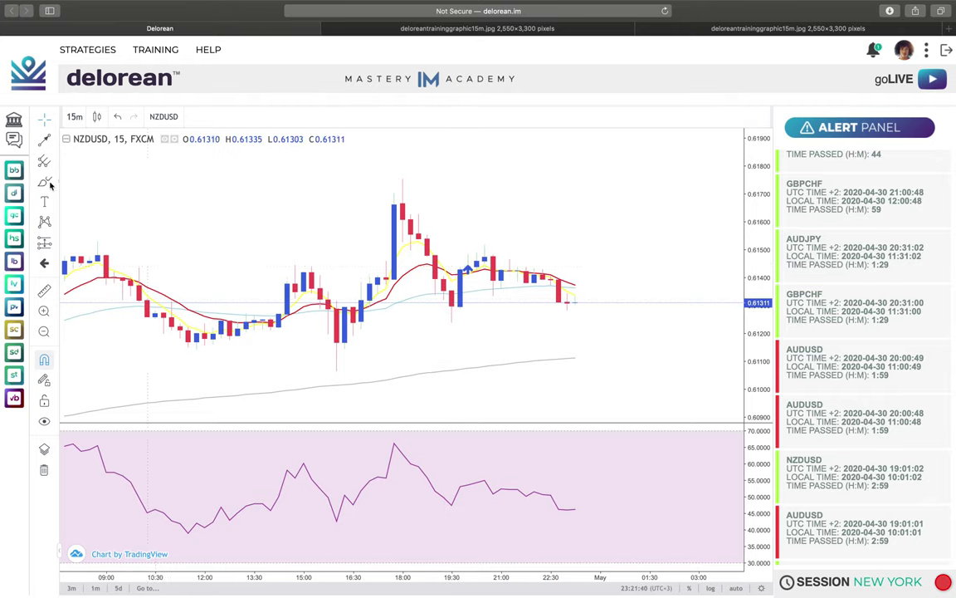
pyautogui.click(57, 142)
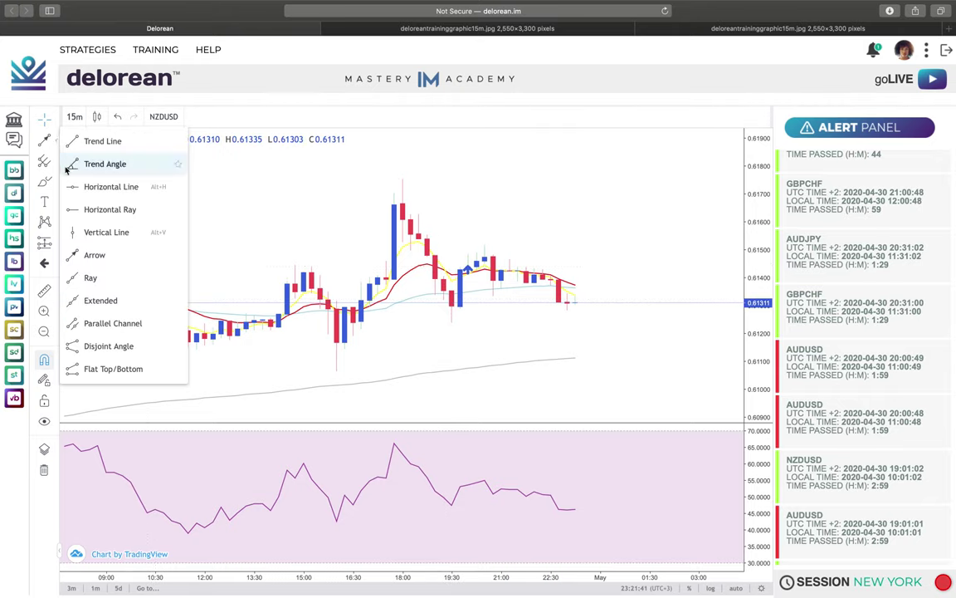
pyautogui.click(95, 210)
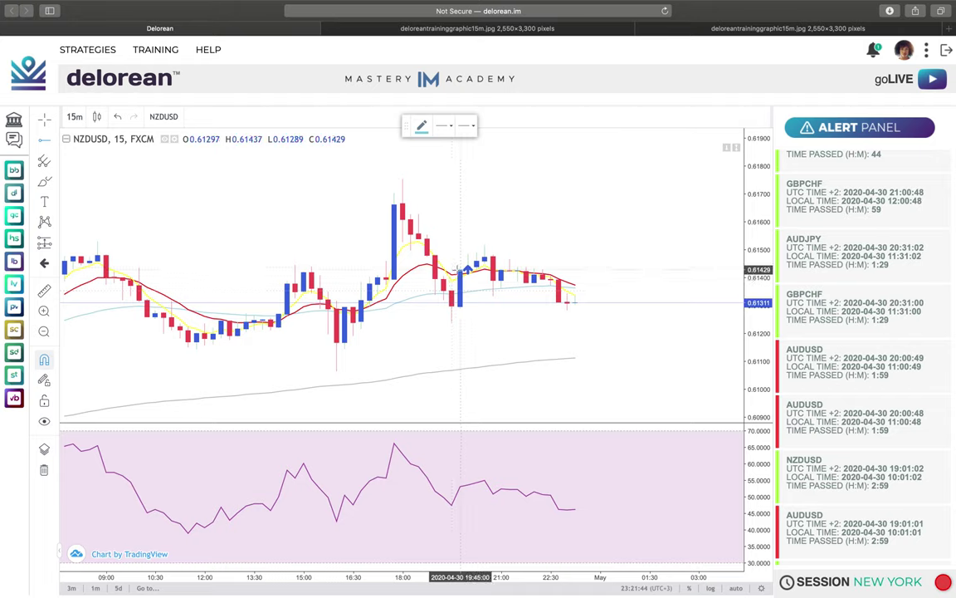
pyautogui.click(461, 270)
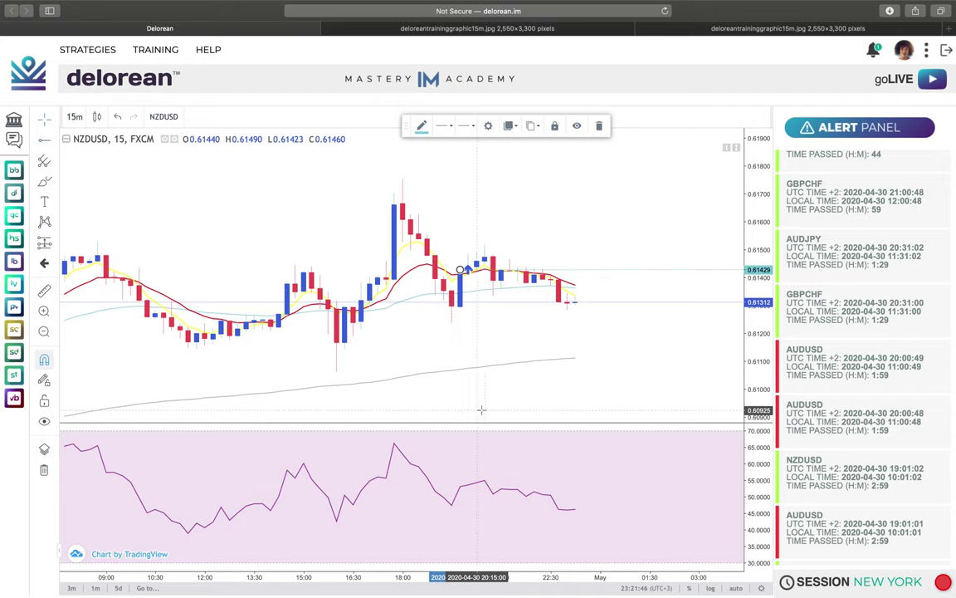
pyautogui.click(401, 309)
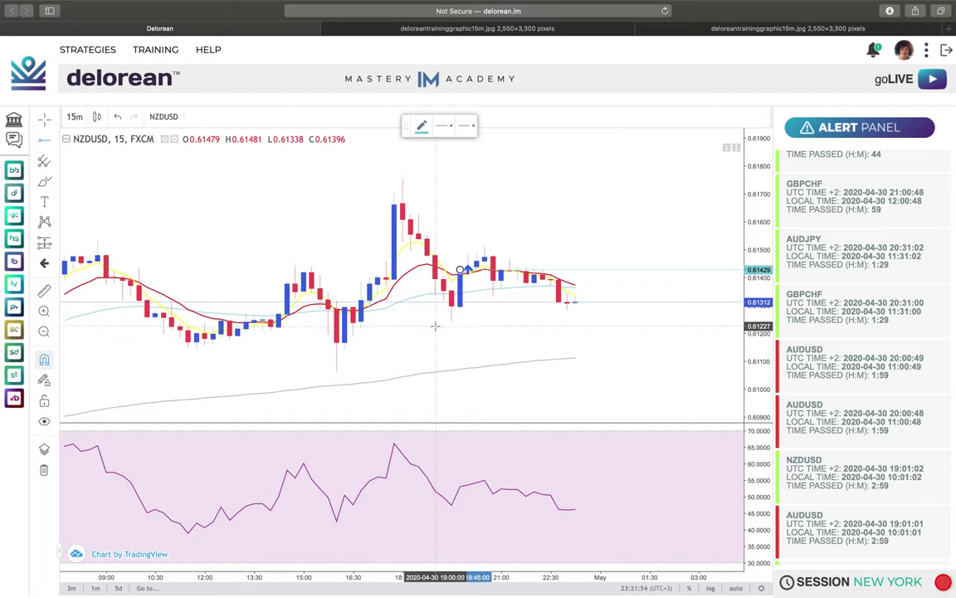
pyautogui.click(435, 327)
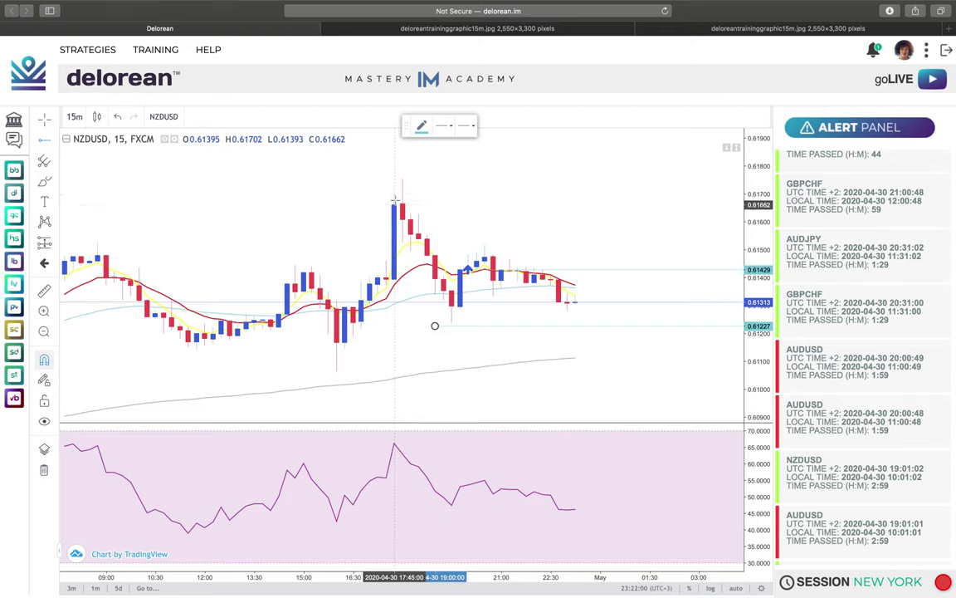
pyautogui.click(394, 198)
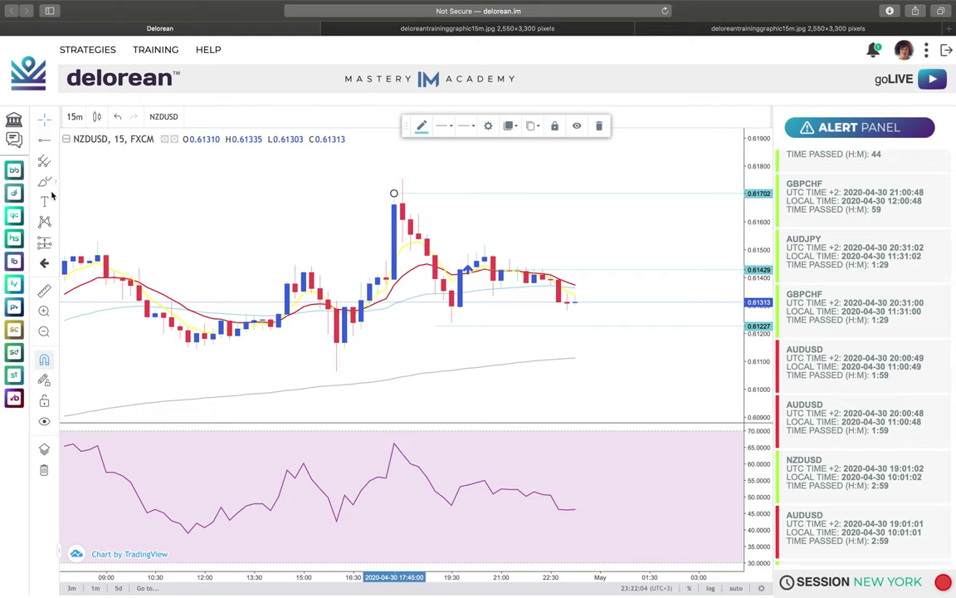
# - Add a Long Position right after the latest NZDUSD candles with entry at 0.61429, target at 0.61703 and stop at 0.61227
pyautogui.click(50, 241)
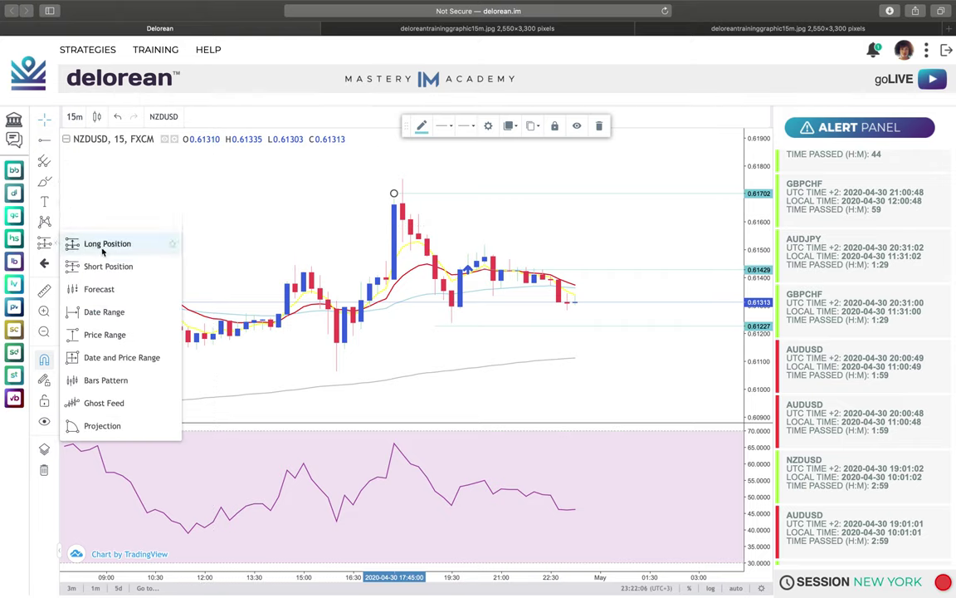
pyautogui.click(104, 245)
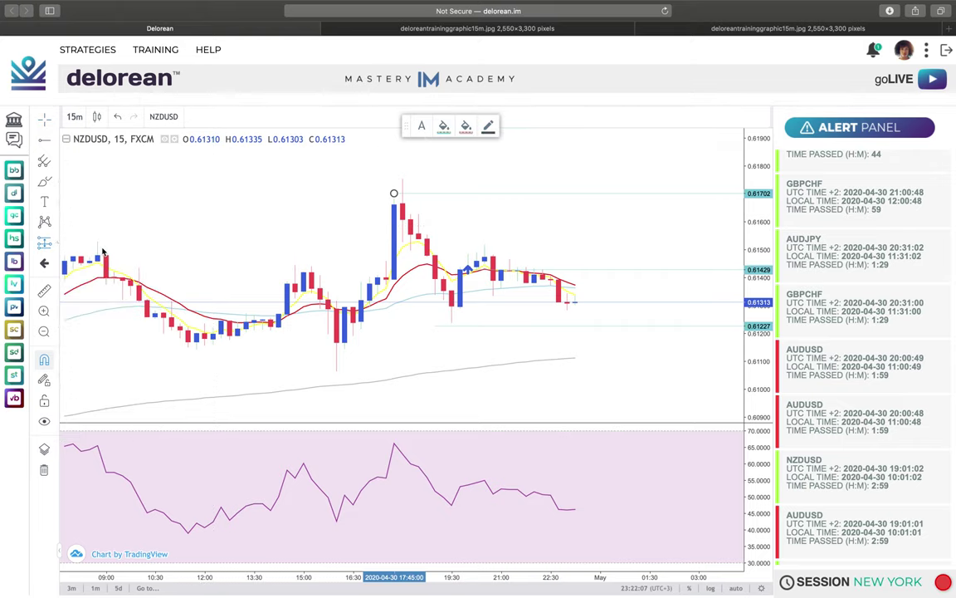
pyautogui.click(608, 270)
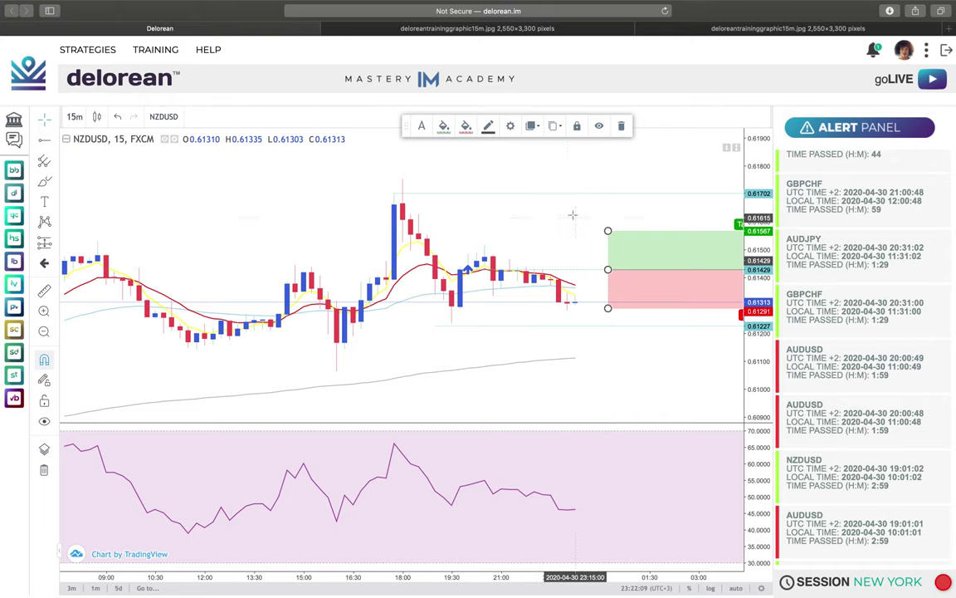
pyautogui.click(46, 118)
pyautogui.moveTo(608, 231); pyautogui.dragTo(607, 193)
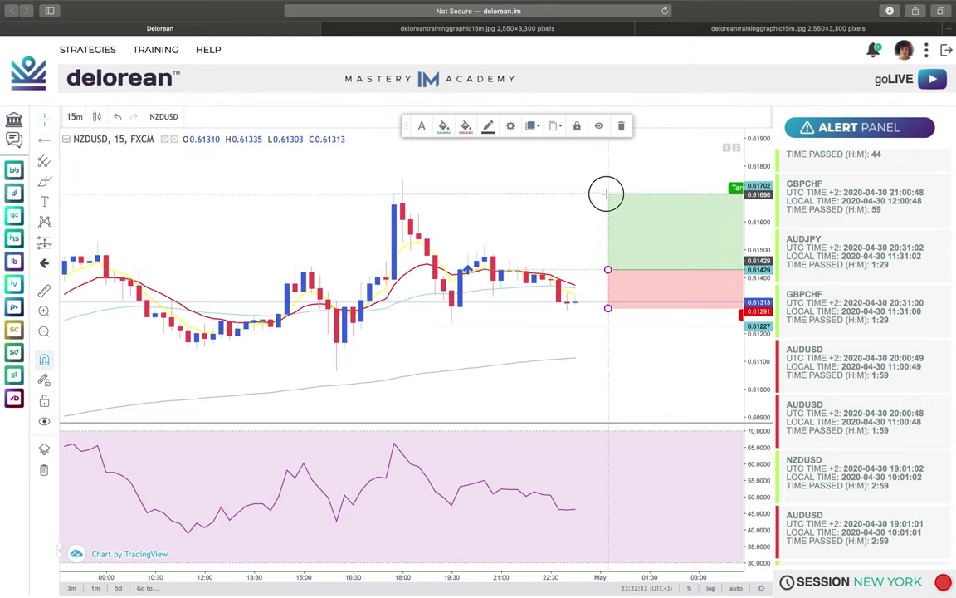
pyautogui.moveTo(608, 308); pyautogui.dragTo(611, 325)
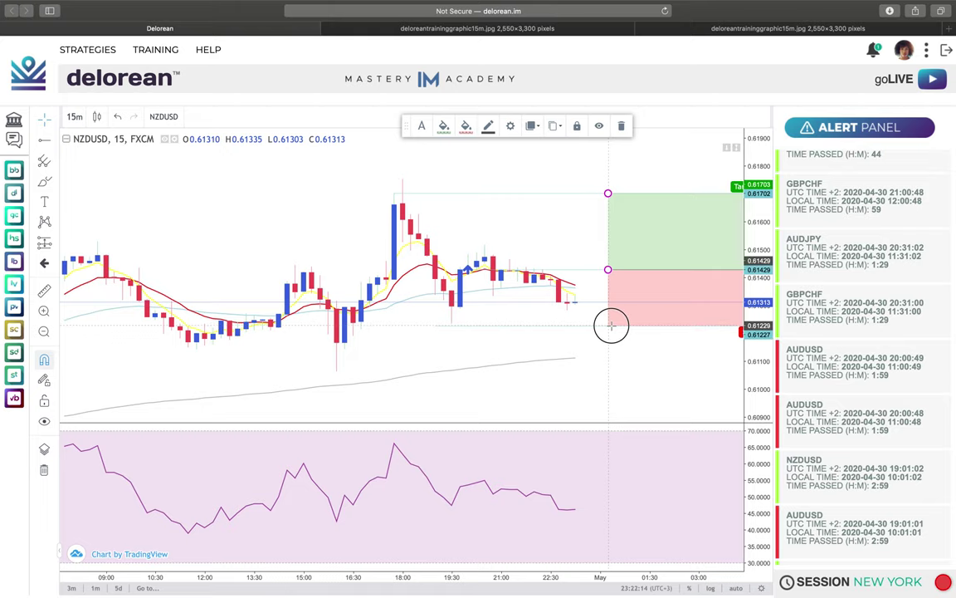
pyautogui.moveTo(640, 372); pyautogui.dragTo(320, 363)
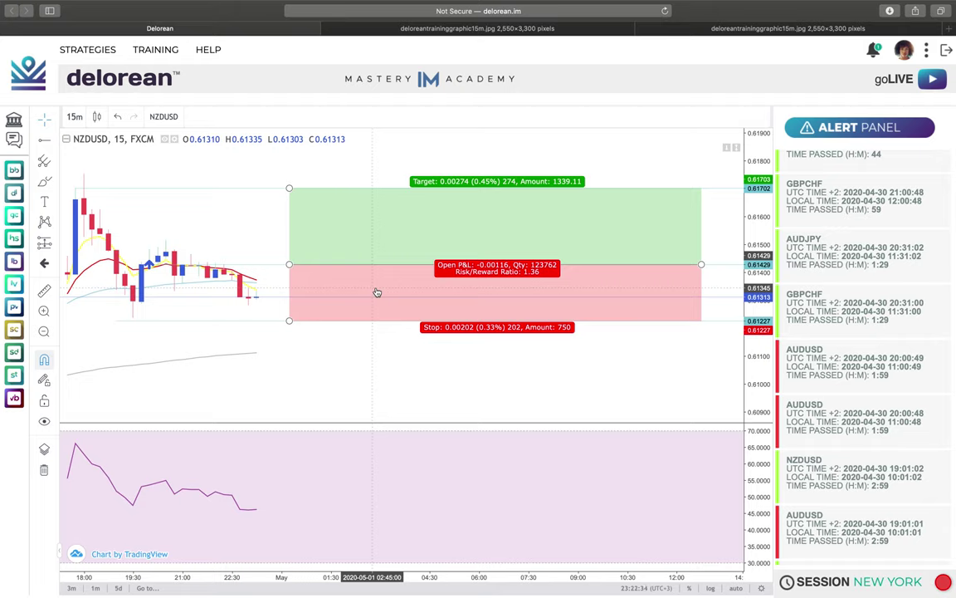
pyautogui.click(527, 274)
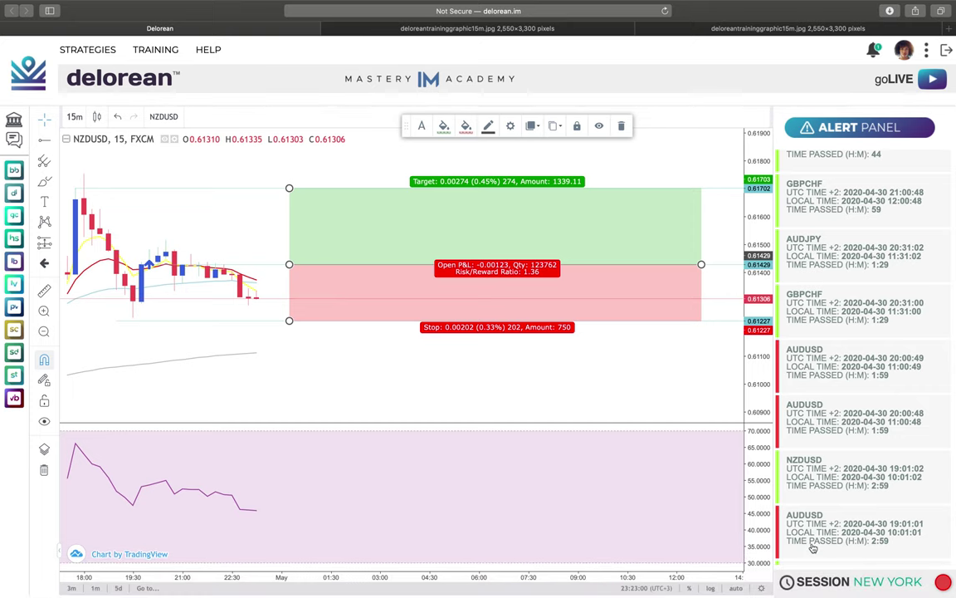
# - Open the AUDUSD one-hour chart from its 19:01:01 alert and brush loops around the candles at the aqua average and the grey average's end
pyautogui.click(834, 528)
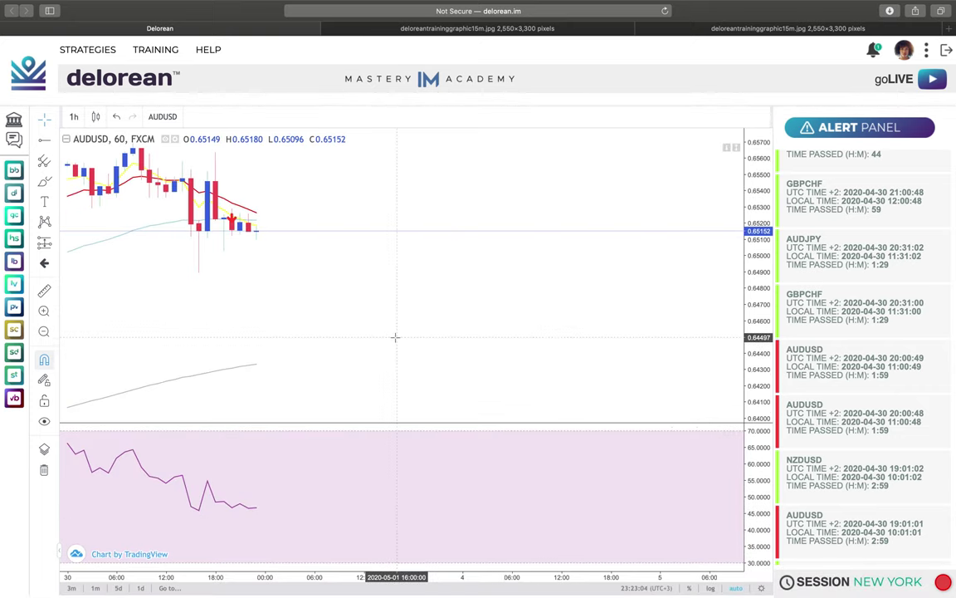
pyautogui.moveTo(241, 282); pyautogui.dragTo(458, 304)
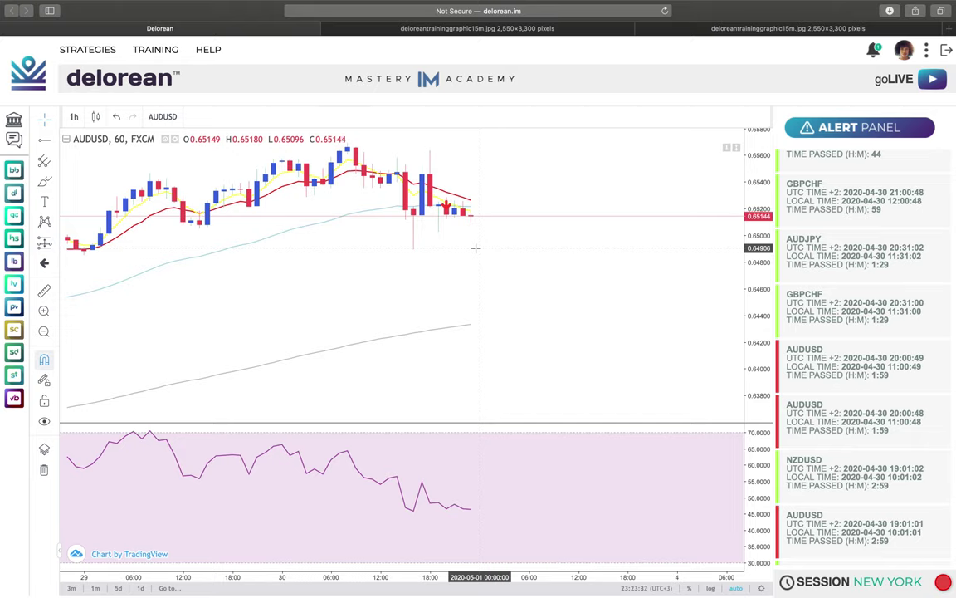
pyautogui.click(44, 181)
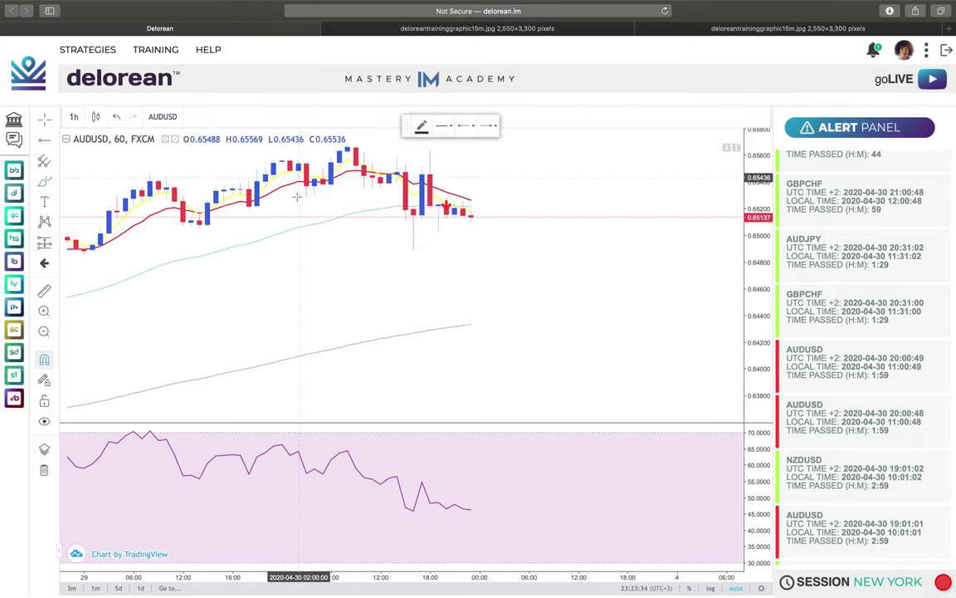
pyautogui.moveTo(453, 199)
pyautogui.mouseDown()
pyautogui.moveTo(381, 187)
pyautogui.moveTo(441, 221)
pyautogui.moveTo(471, 209)
pyautogui.mouseUp()
pyautogui.moveTo(494, 305)
pyautogui.mouseDown()
pyautogui.moveTo(386, 339)
pyautogui.moveTo(512, 320)
pyautogui.moveTo(495, 304)
pyautogui.mouseUp()
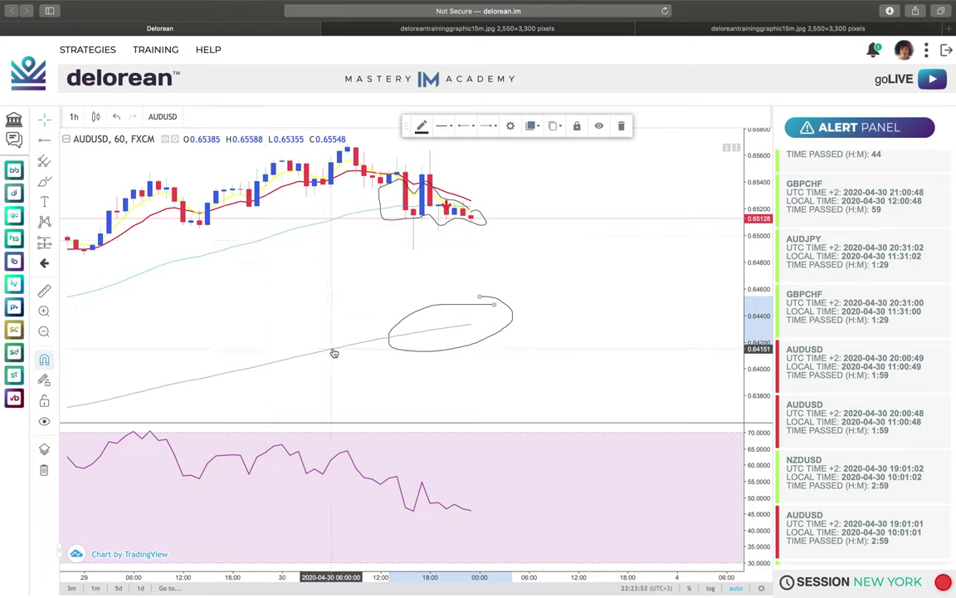
# - Clear the brush loops from AUDUSD and brush a box around the grey average's end between about 0.6403 and 0.6455
pyautogui.moveTo(763, 237); pyautogui.dragTo(764, 270)
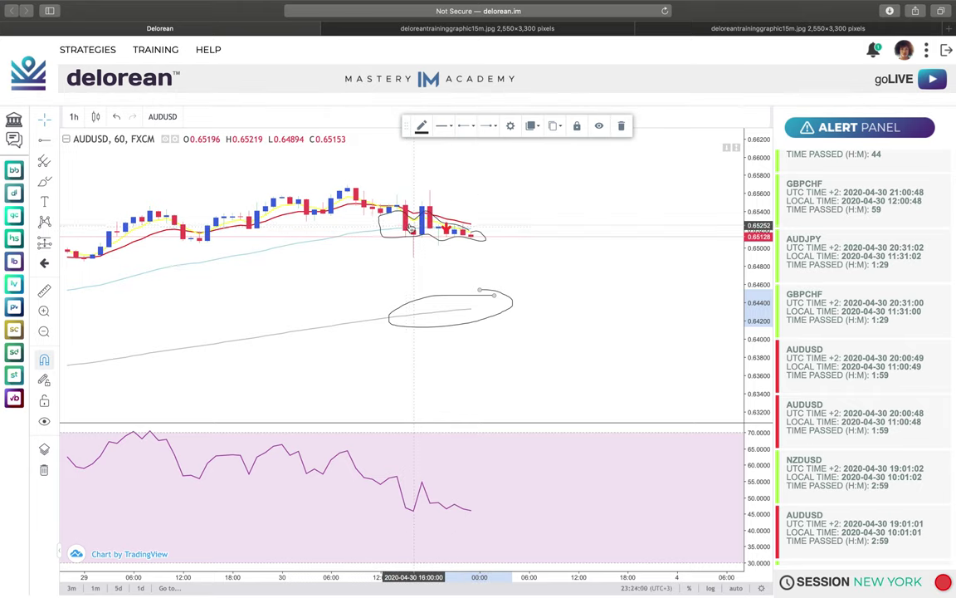
pyautogui.click(44, 184)
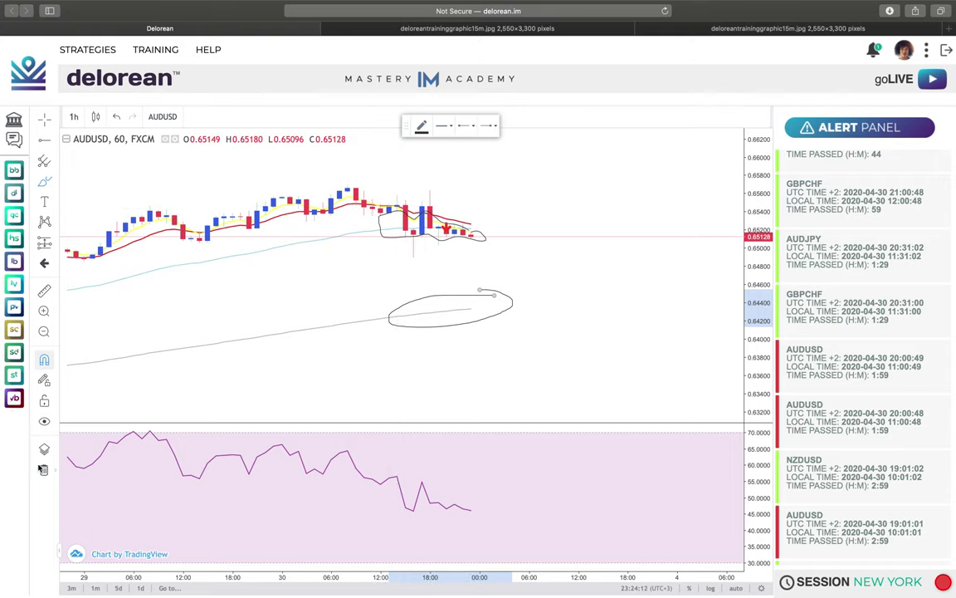
pyautogui.click(43, 420)
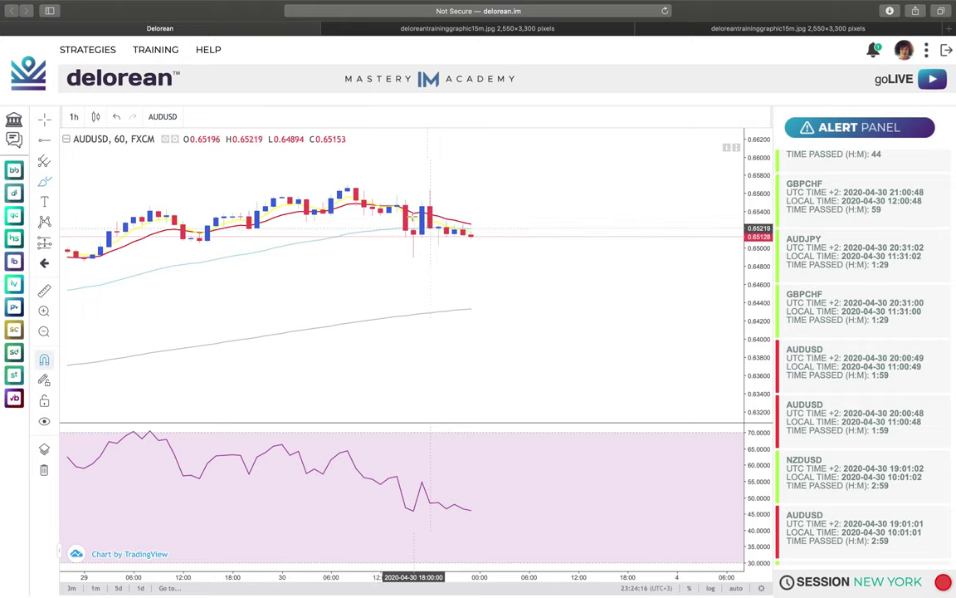
pyautogui.moveTo(484, 289)
pyautogui.mouseDown()
pyautogui.moveTo(445, 293)
pyautogui.moveTo(408, 332)
pyautogui.moveTo(531, 322)
pyautogui.moveTo(498, 290)
pyautogui.moveTo(465, 288)
pyautogui.mouseUp()
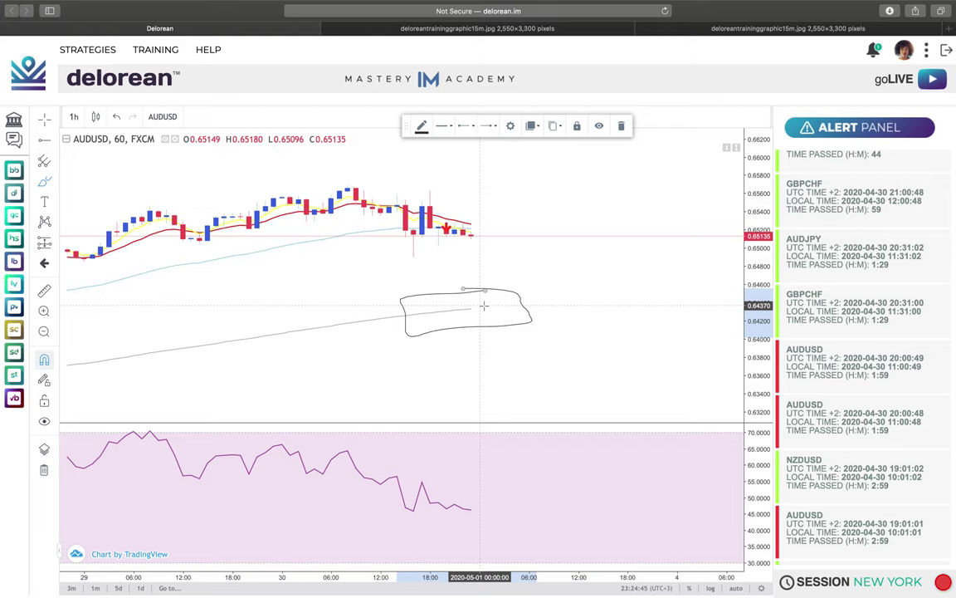
# - Reload the page and open the EURUSD one-hour chart from its 17:00:59 alert
pyautogui.scroll(-5, 838, 474)
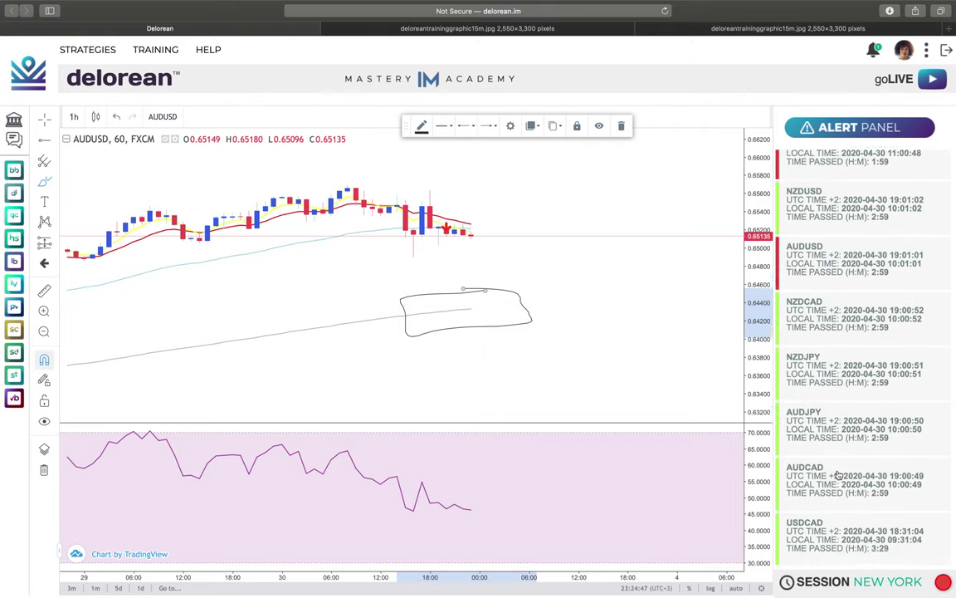
pyautogui.scroll(-1, 839, 474)
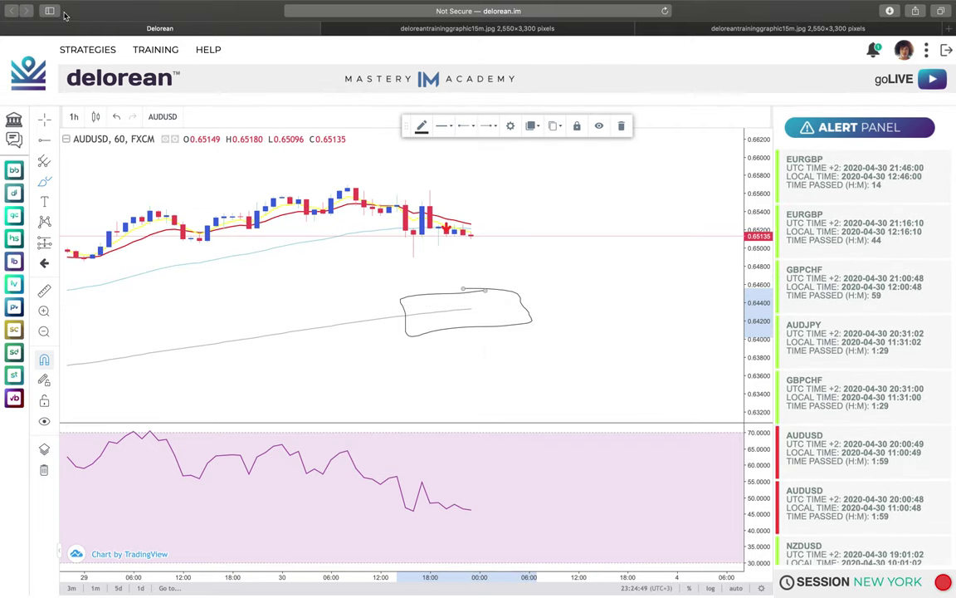
pyautogui.click(665, 11)
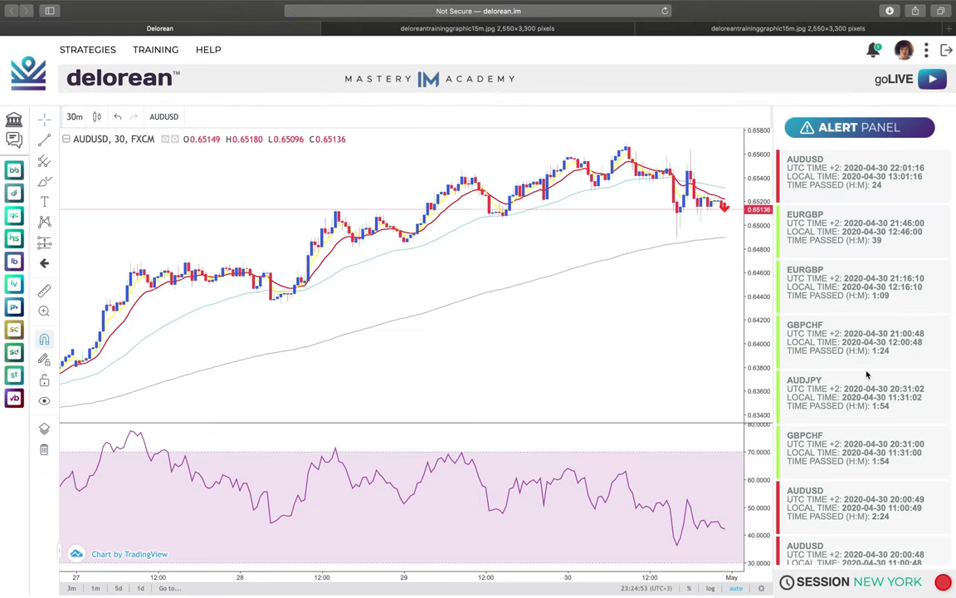
pyautogui.scroll(1, 867, 376)
pyautogui.click(797, 541)
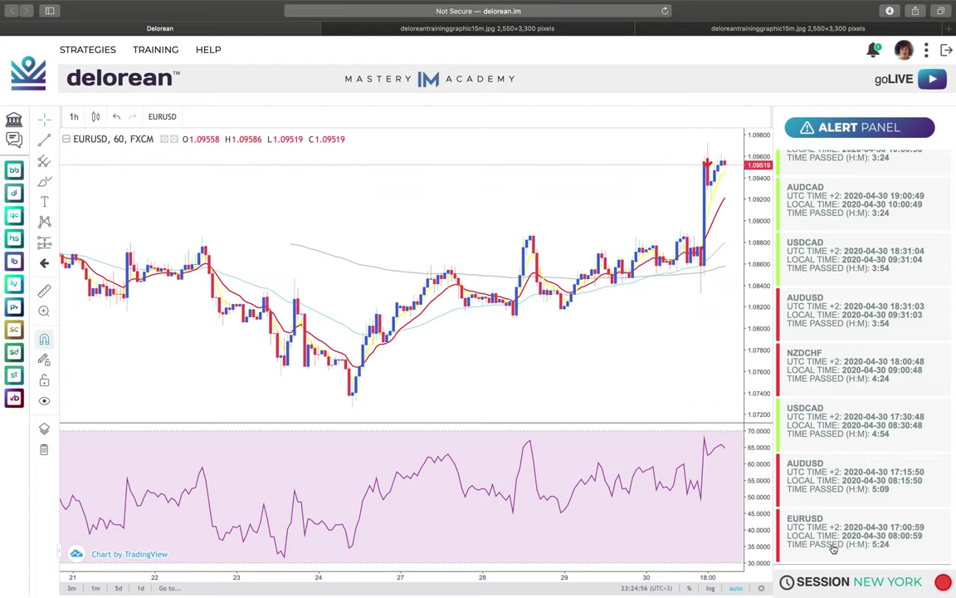
# - Open the AUDUSD 15-minute chart from its 17:15:50 alert and brush a loop over the averages just above the red sell signal
pyautogui.click(834, 475)
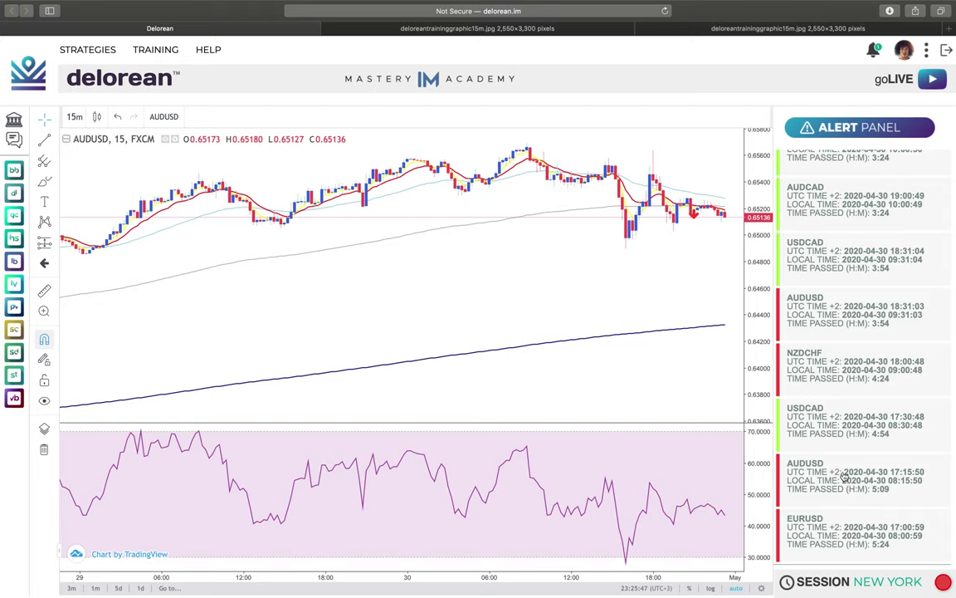
pyautogui.click(46, 183)
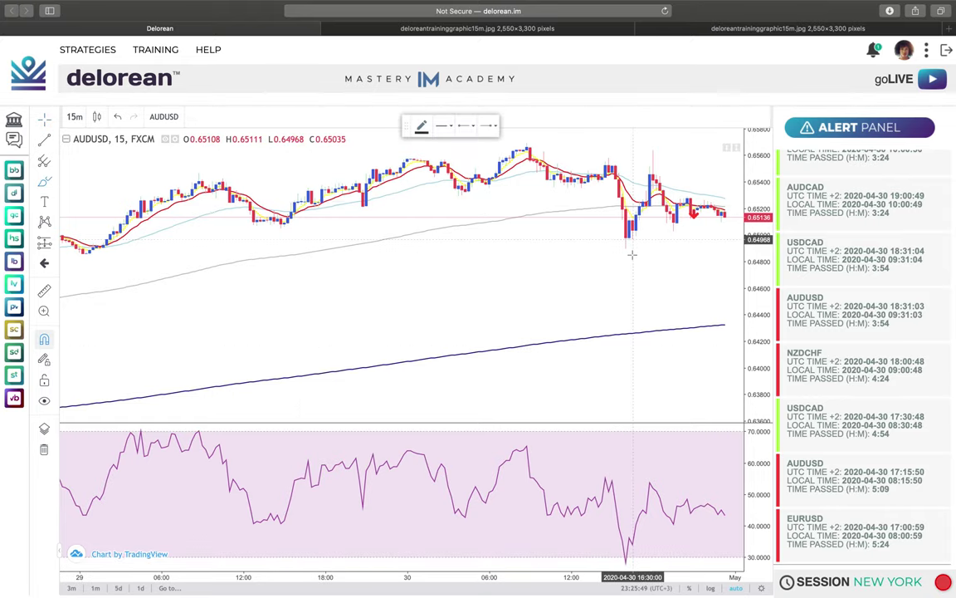
pyautogui.moveTo(732, 186)
pyautogui.mouseDown()
pyautogui.moveTo(691, 187)
pyautogui.moveTo(683, 177)
pyautogui.moveTo(715, 165)
pyautogui.moveTo(735, 202)
pyautogui.moveTo(692, 197)
pyautogui.moveTo(704, 154)
pyautogui.mouseUp()
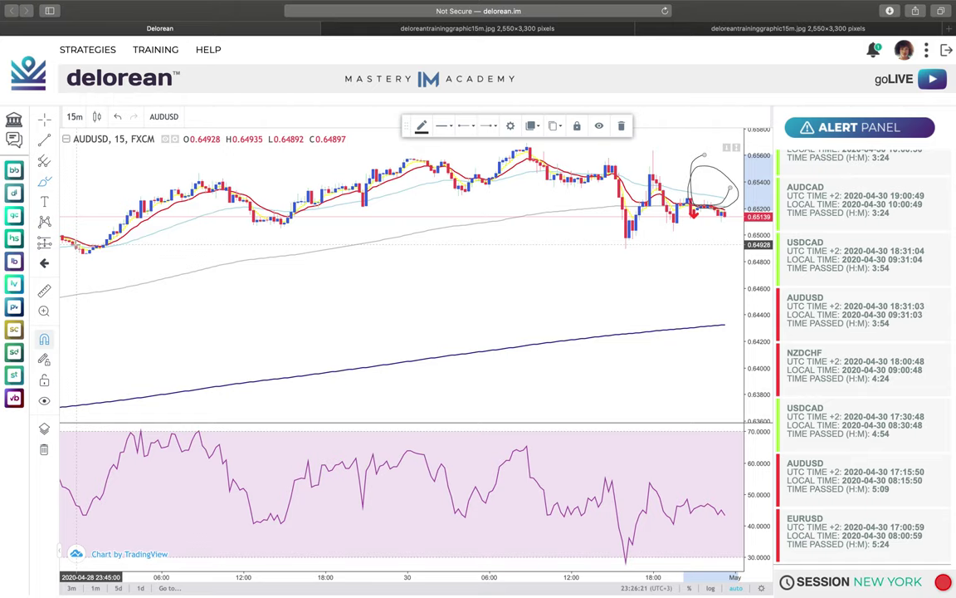
# - Start an Arrow between the early April 29 AUDUSD candles and the grey average
pyautogui.click(51, 133)
pyautogui.click(91, 255)
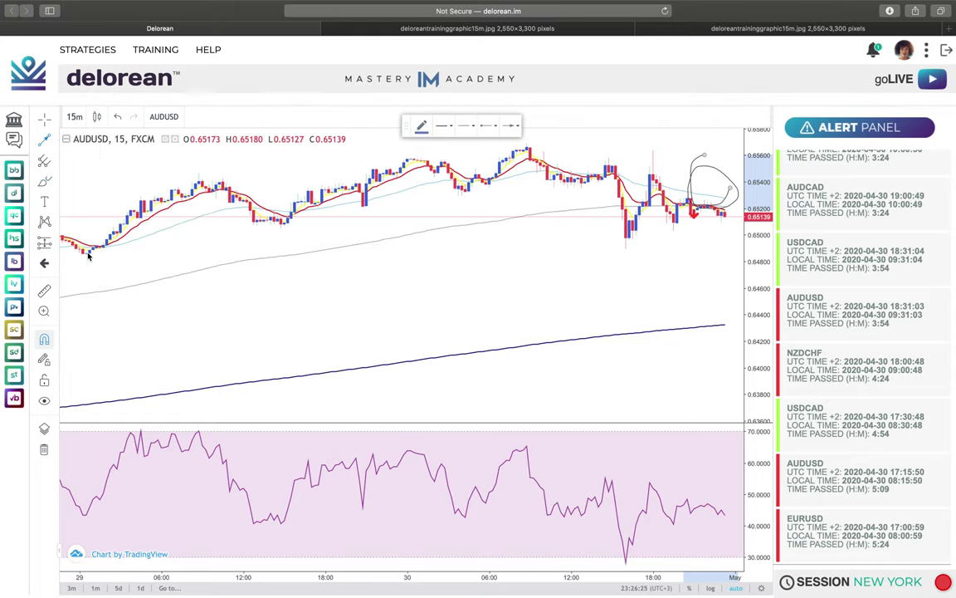
pyautogui.click(99, 267)
pyautogui.click(95, 289)
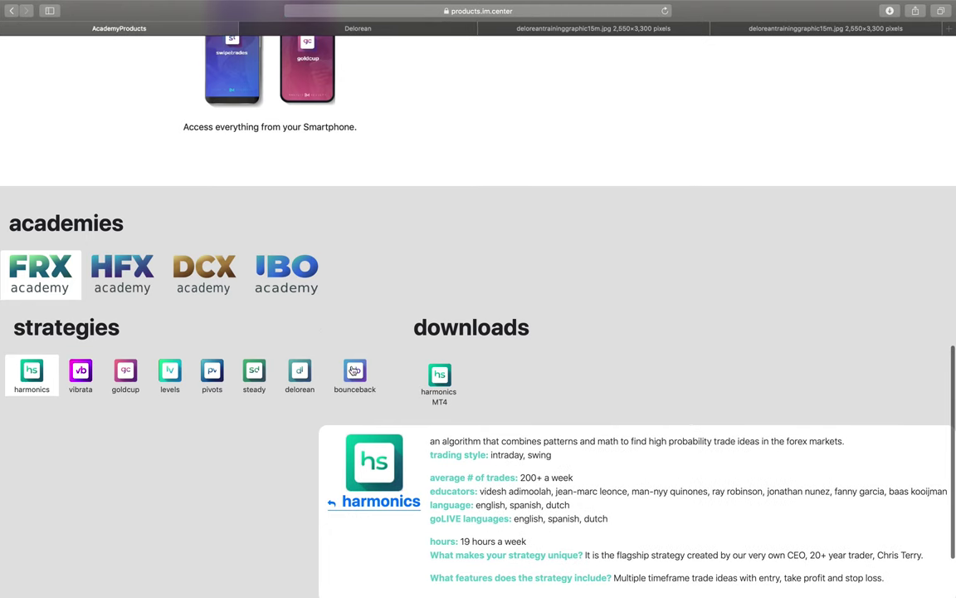
# - Open the Delorean strategy and, on the AUDUSD 30-minute chart, draw an Arrow from the grey average up to the April 28 candles at about 0.6447
pyautogui.click(299, 371)
pyautogui.click(380, 465)
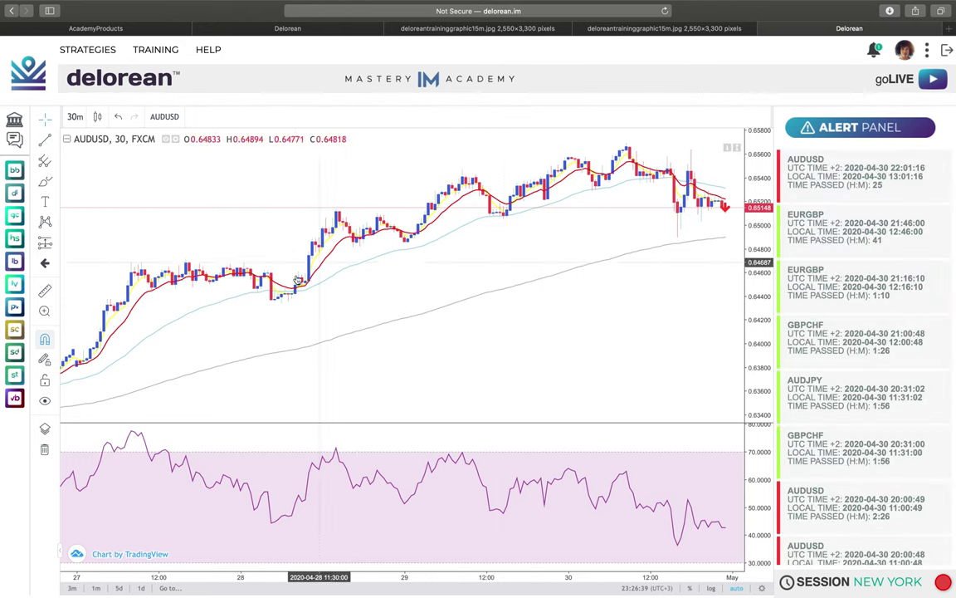
pyautogui.click(56, 146)
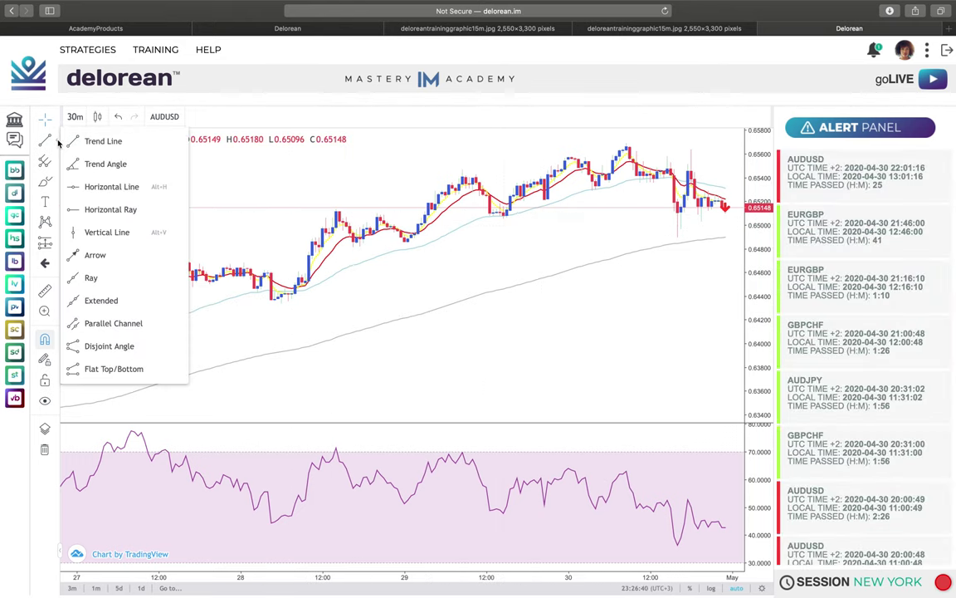
pyautogui.click(93, 253)
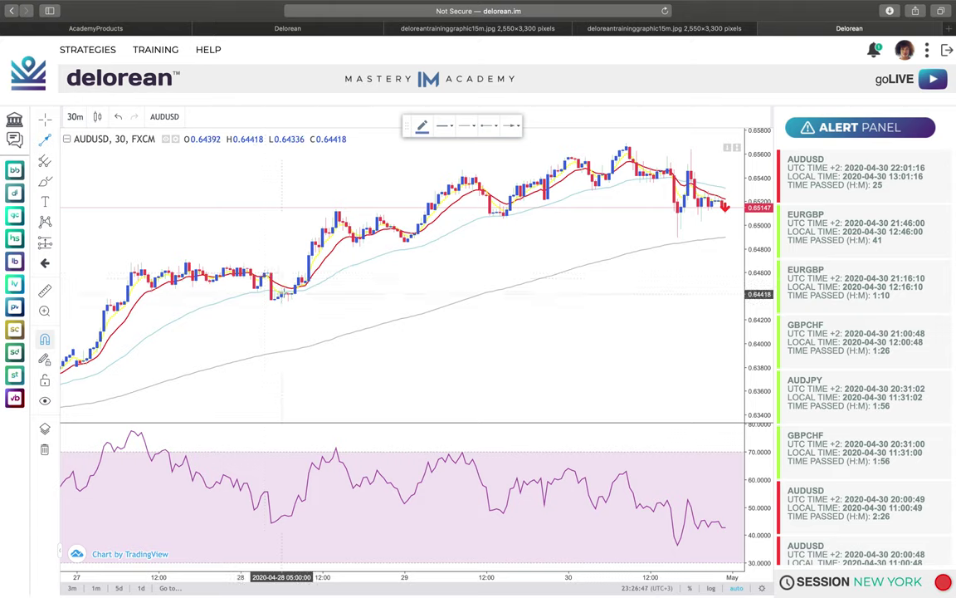
pyautogui.click(305, 350)
pyautogui.click(302, 287)
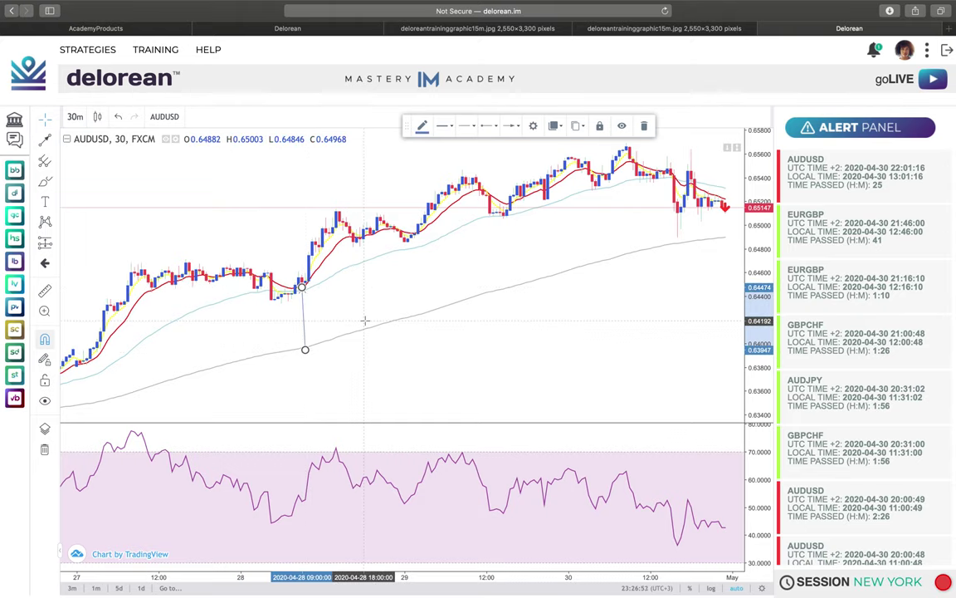
pyautogui.click(433, 325)
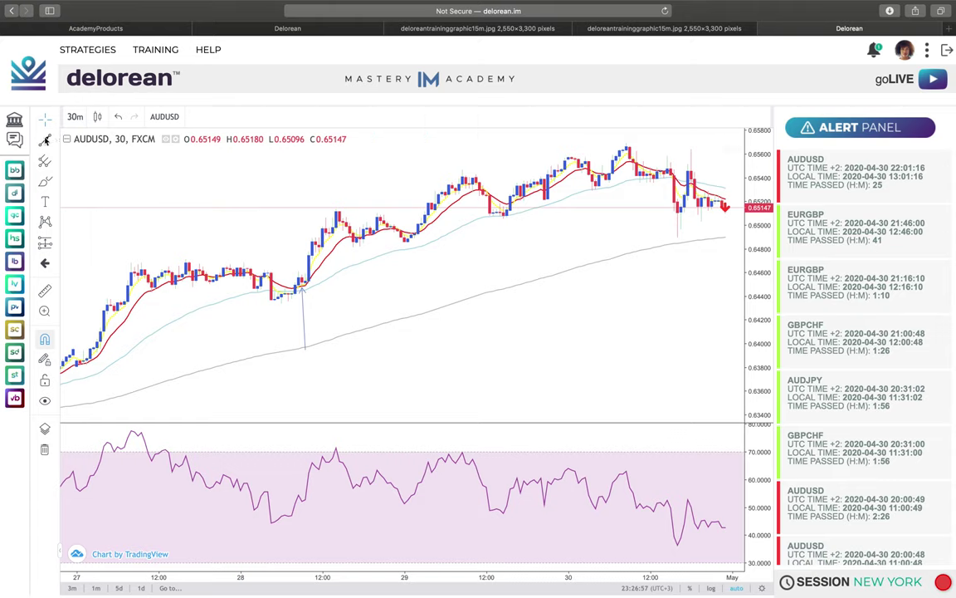
# - Draw a second Arrow from below the grey average at about 0.6402 up to the early April 29 candles at about 0.6498
pyautogui.click(45, 140)
pyautogui.click(448, 341)
pyautogui.click(422, 227)
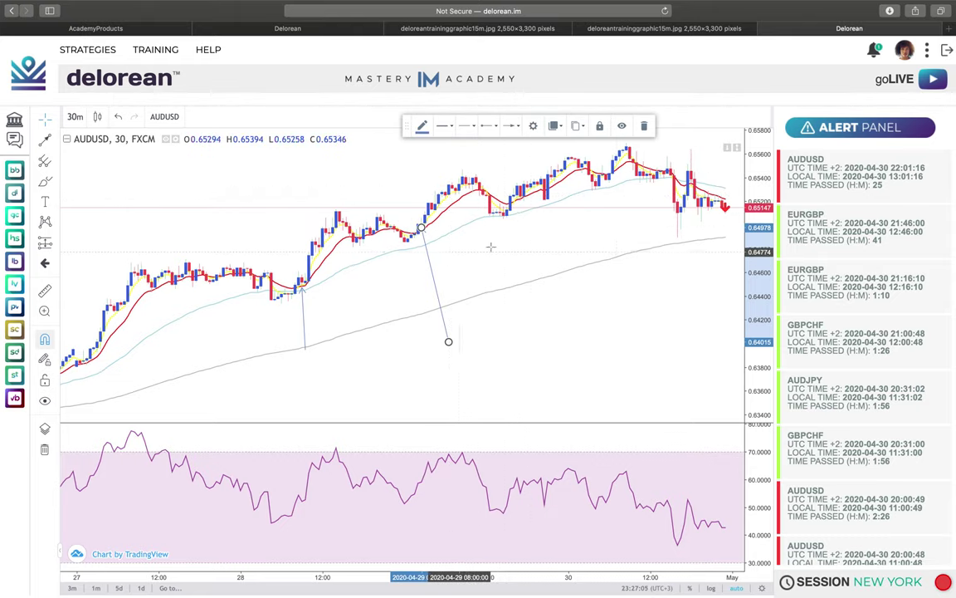
# - Open the EURUSD chart from its 17:00:59 alert, followed by the AUDUSD 15-minute chart from its 17:15:50 alert
pyautogui.scroll(-10, 855, 499)
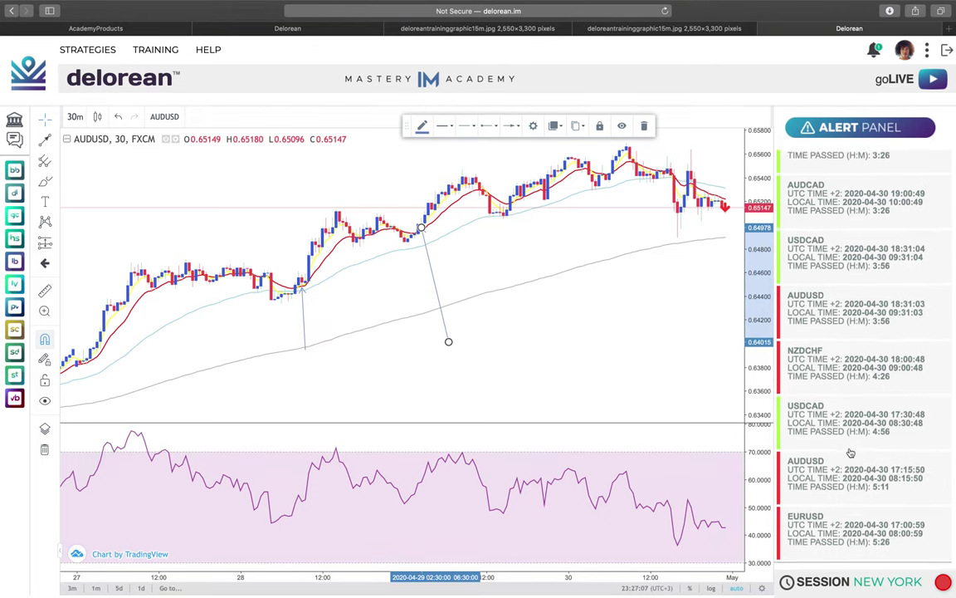
pyautogui.click(858, 538)
pyautogui.click(855, 478)
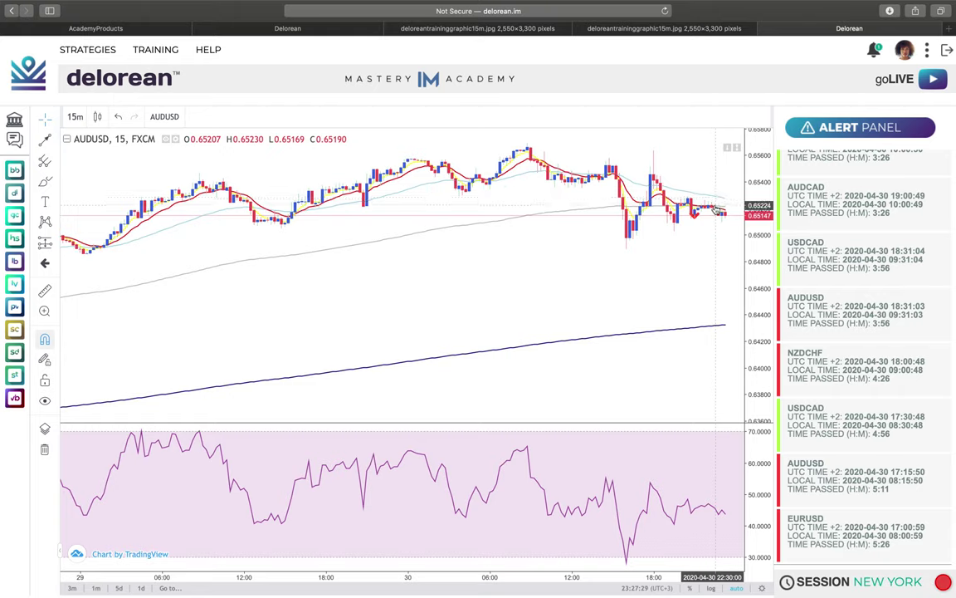
# - Switch AUDUSD to the 4-hour timeframe and magnify the latest candles to examine them against the yellow and red averages
pyautogui.click(78, 118)
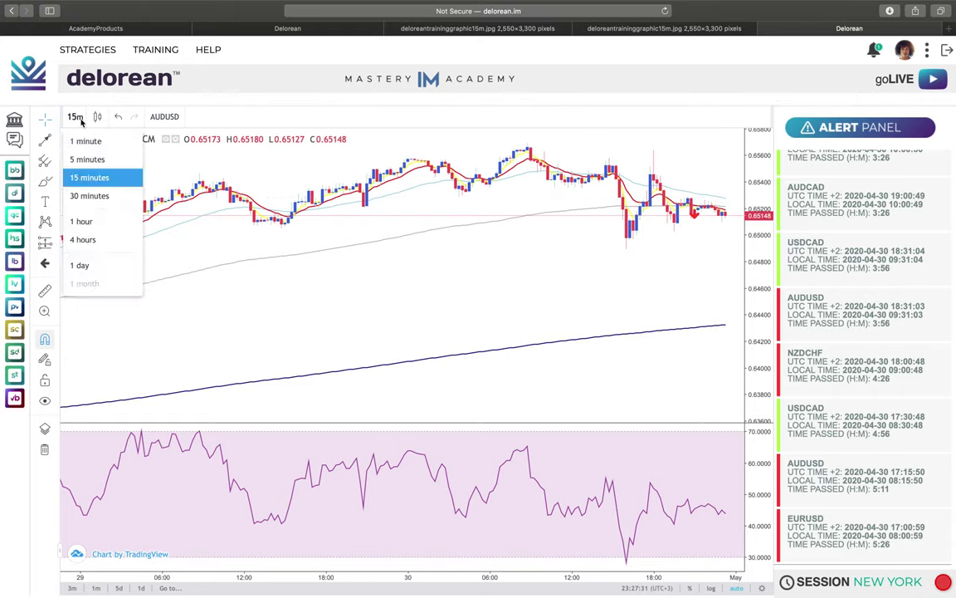
pyautogui.click(85, 239)
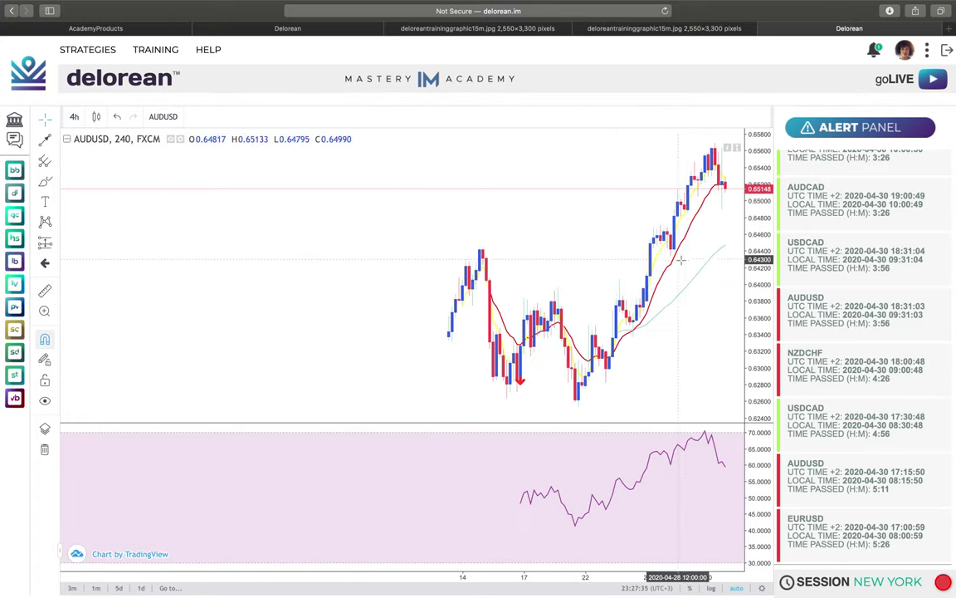
pyautogui.click(44, 311)
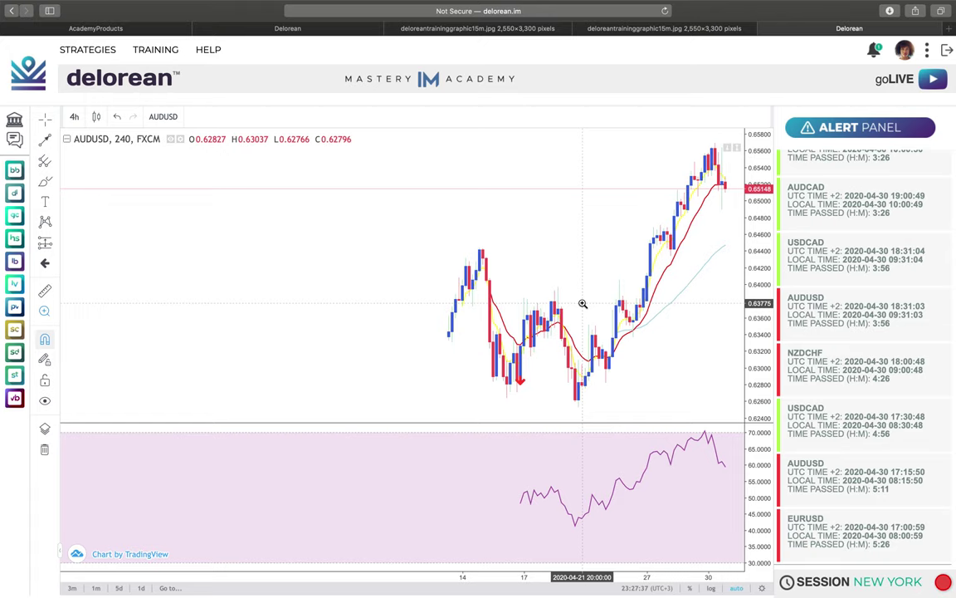
pyautogui.moveTo(692, 138); pyautogui.dragTo(753, 239)
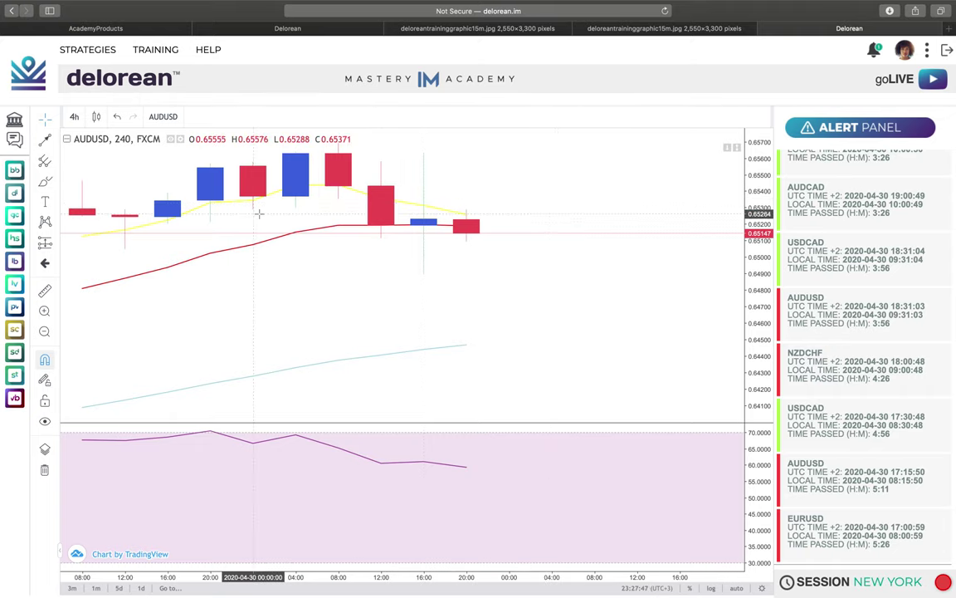
# - Return AUDUSD to the 15-minute timeframe and reload the page to reset the chart
pyautogui.click(74, 116)
pyautogui.click(90, 176)
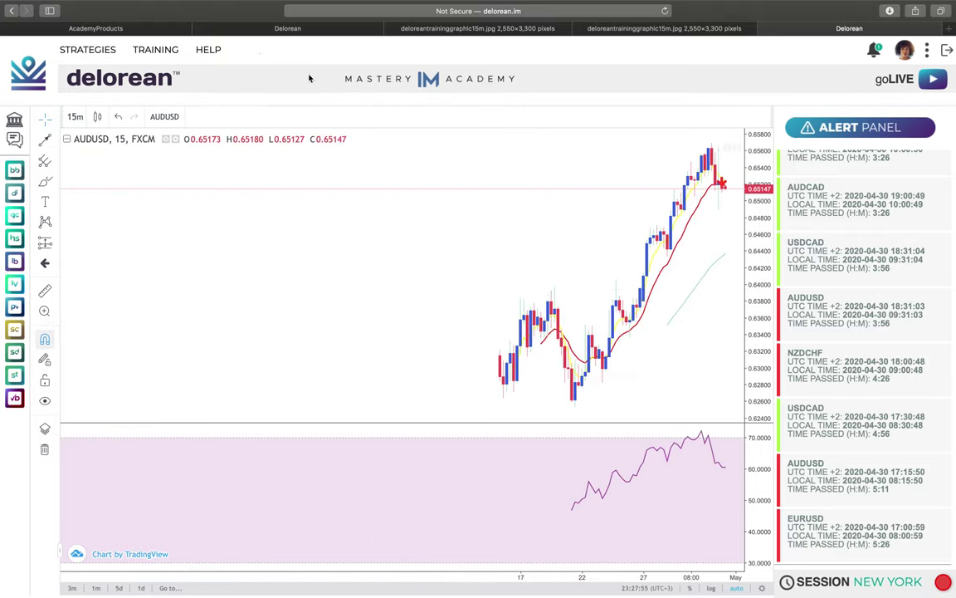
pyautogui.click(666, 12)
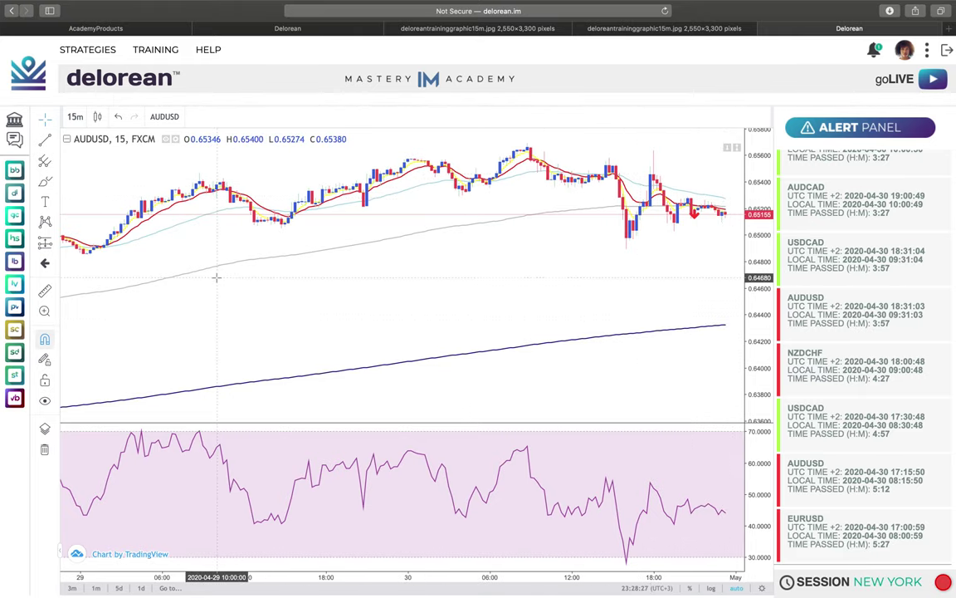
# - Draw an Arrow on AUDUSD from about 0.6560 down to the latest candles at about 0.6520, just after the red sell signal
pyautogui.click(46, 137)
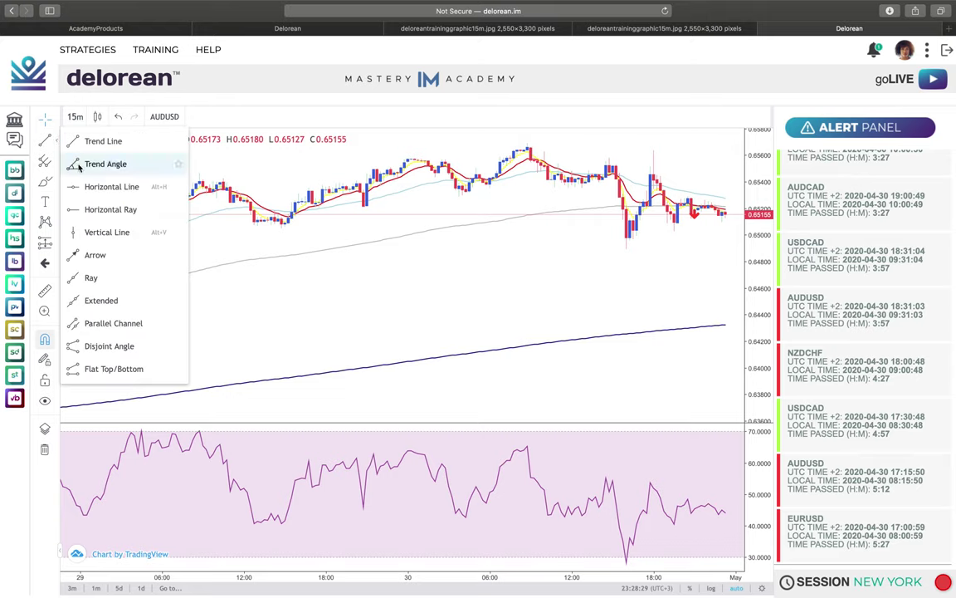
pyautogui.click(83, 255)
pyautogui.click(702, 155)
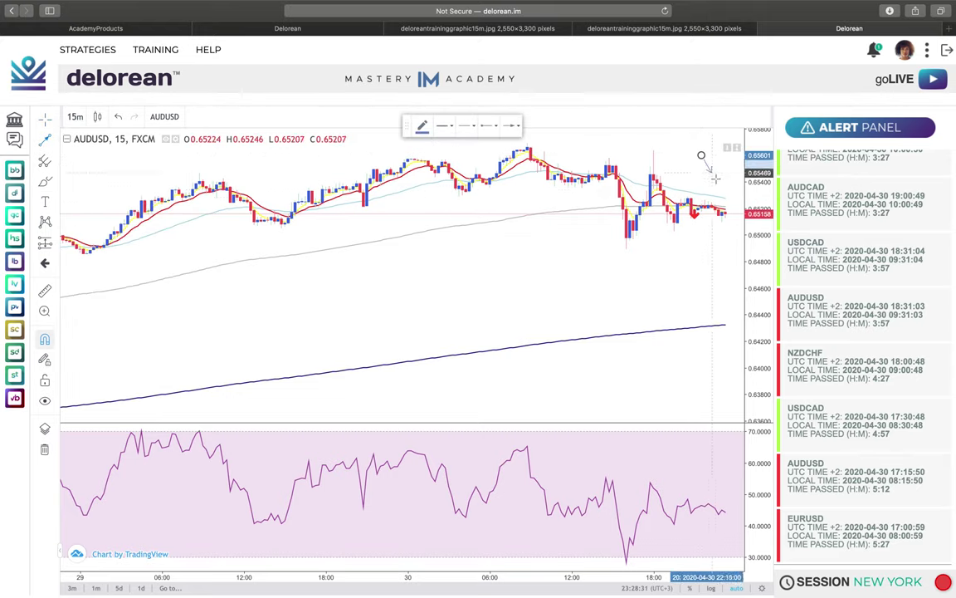
pyautogui.click(719, 208)
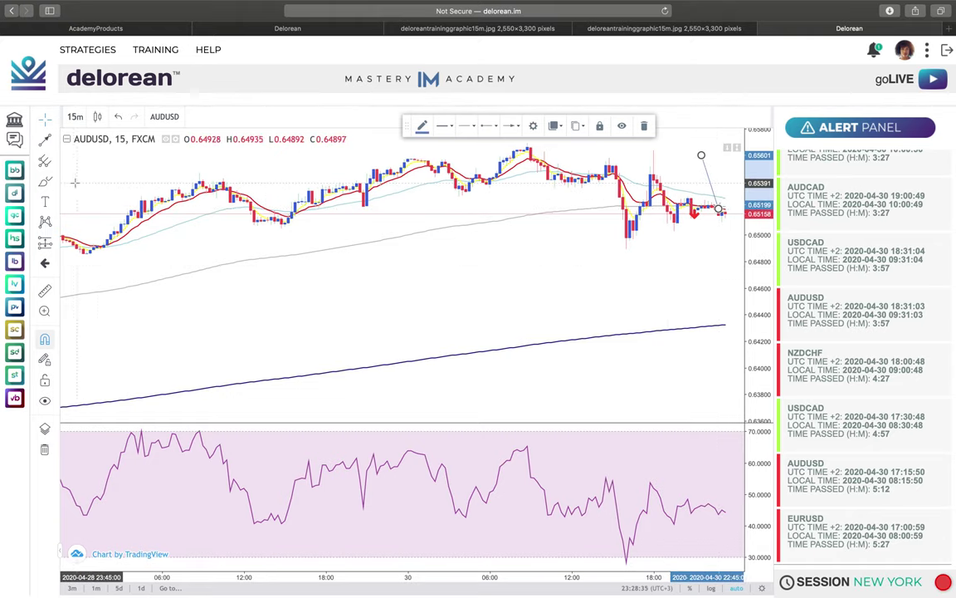
# - Draw a rectangle over the end of the dark blue average between about 0.6424 and 0.6452, and leave it deselected
pyautogui.click(45, 181)
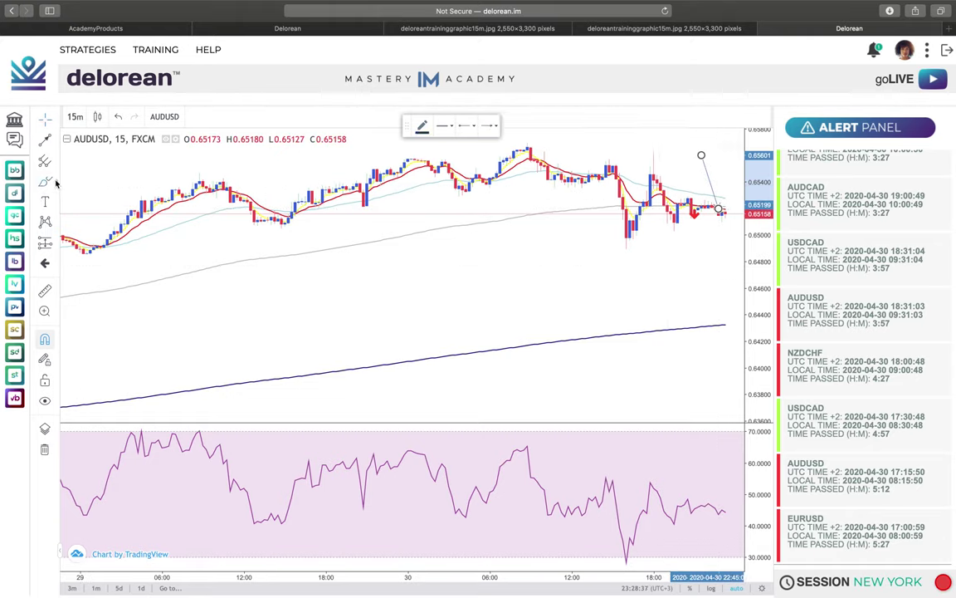
pyautogui.click(52, 171)
pyautogui.click(75, 203)
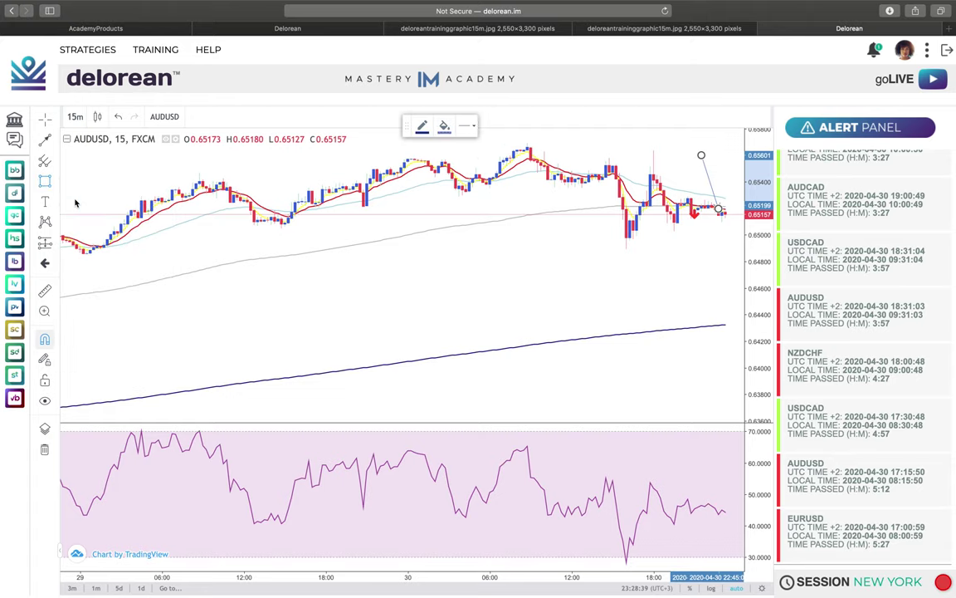
pyautogui.moveTo(622, 299)
pyautogui.mouseDown()
pyautogui.moveTo(750, 339)
pyautogui.moveTo(739, 335)
pyautogui.mouseUp()
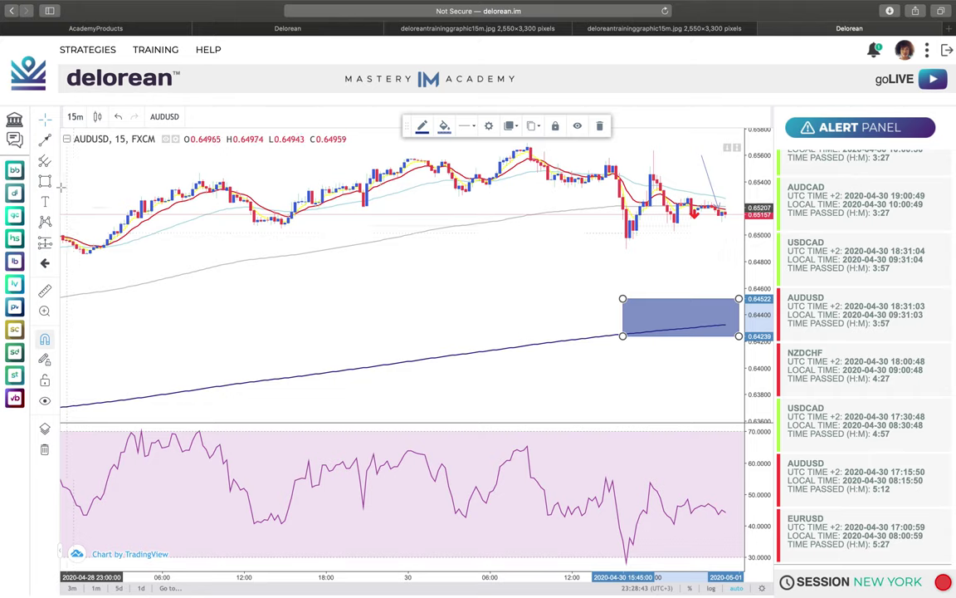
pyautogui.click(50, 119)
pyautogui.click(369, 325)
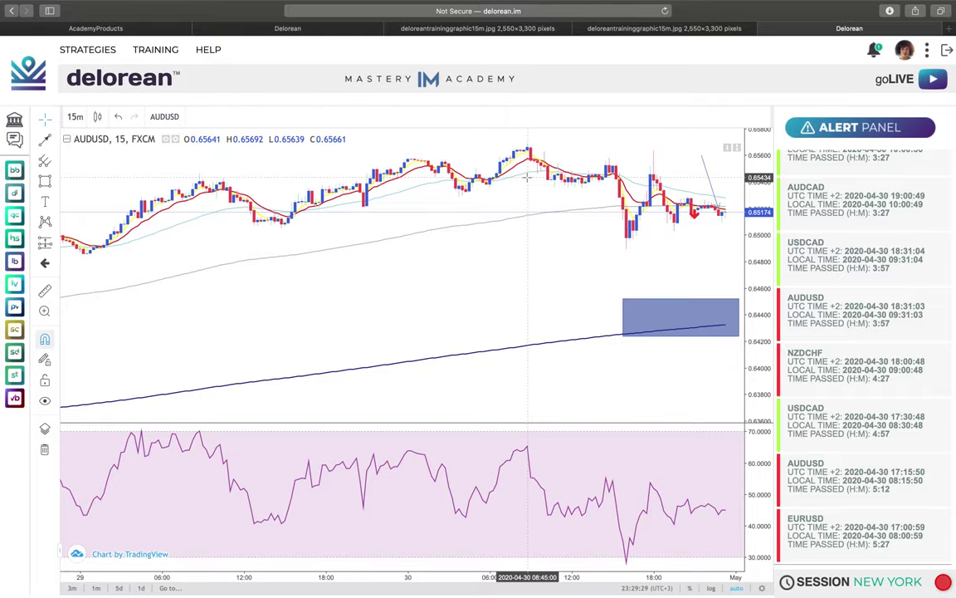
# - Examine the AUDUSD 15-minute history from about April 20 to April 30 for how price moves around the averages
pyautogui.hscroll(-15, 412, 222)
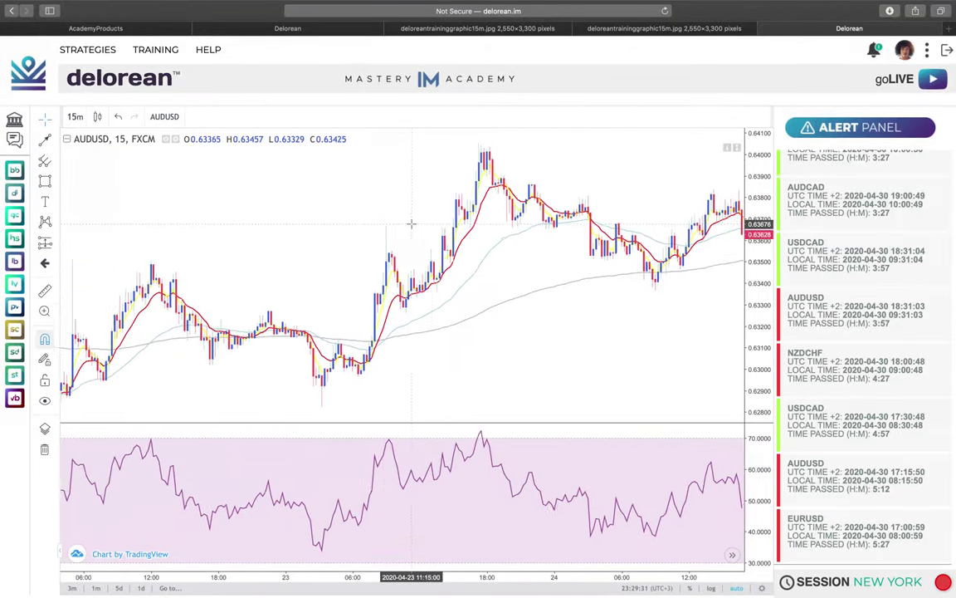
pyautogui.hscroll(-12, 411, 223)
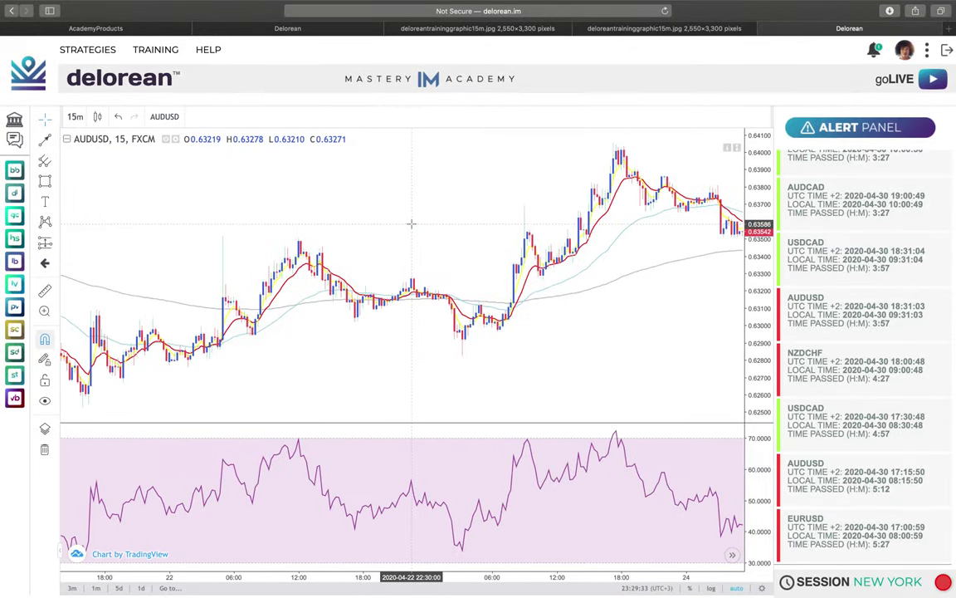
pyautogui.hscroll(-12, 411, 223)
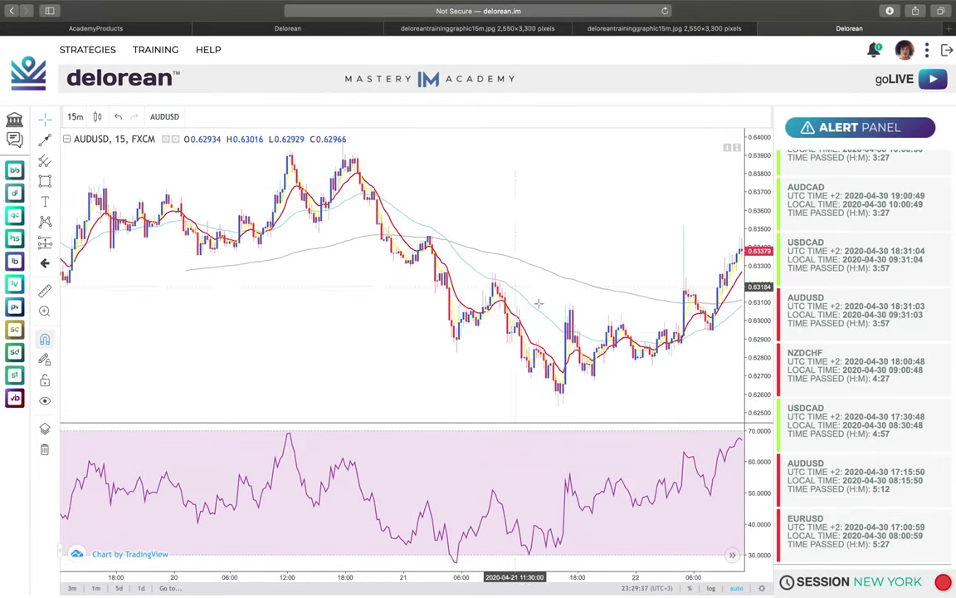
pyautogui.hscroll(8, 521, 290)
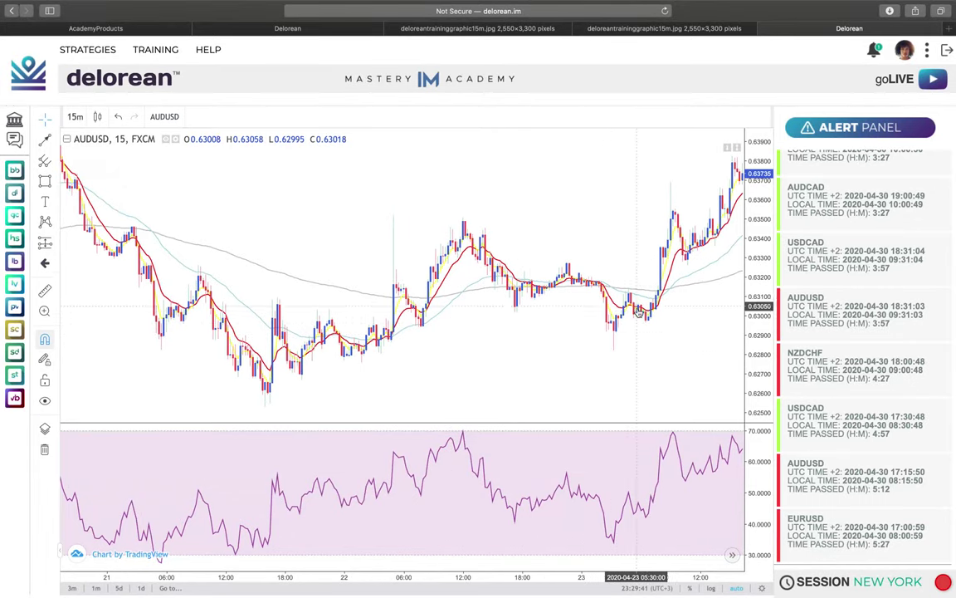
pyautogui.hscroll(5, 674, 303)
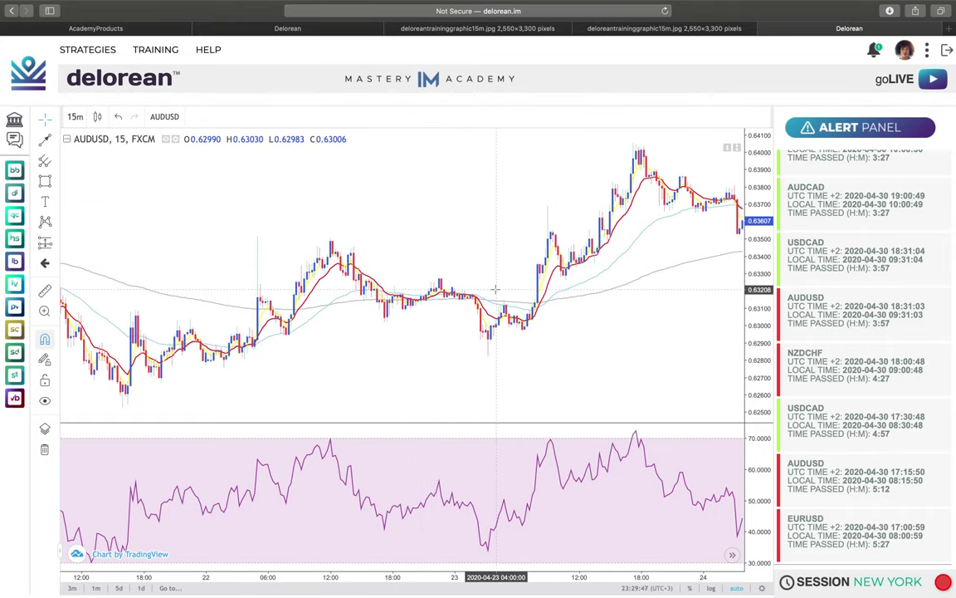
pyautogui.hscroll(3, 595, 316)
pyautogui.hscroll(3, 595, 316)
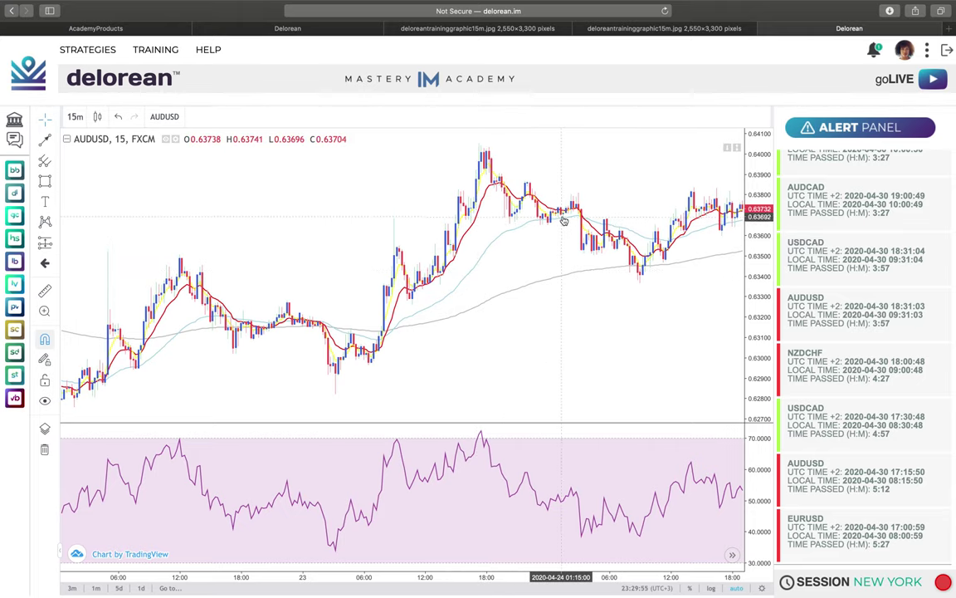
pyautogui.hscroll(4, 573, 219)
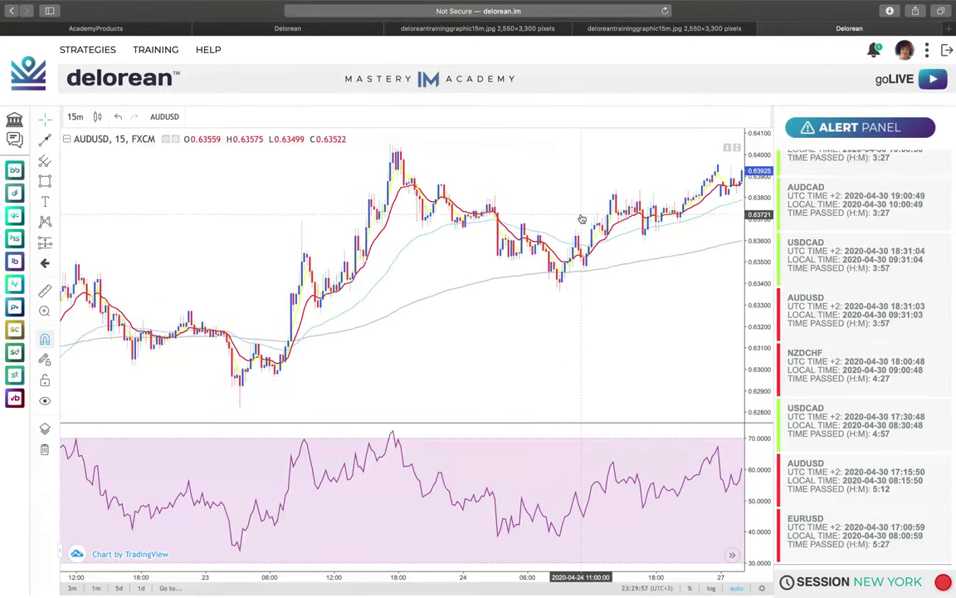
pyautogui.hscroll(10, 582, 219)
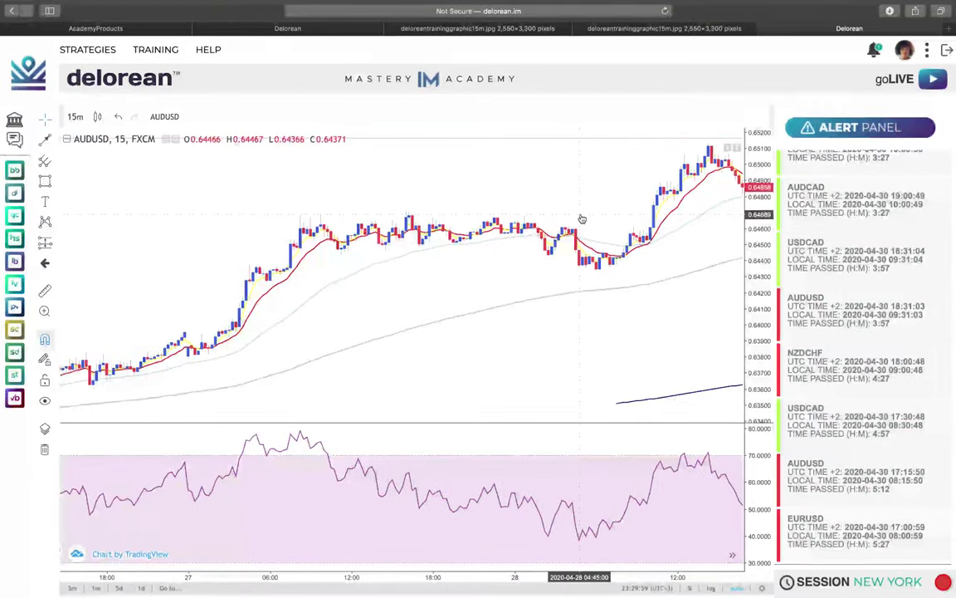
pyautogui.hscroll(-6, 582, 220)
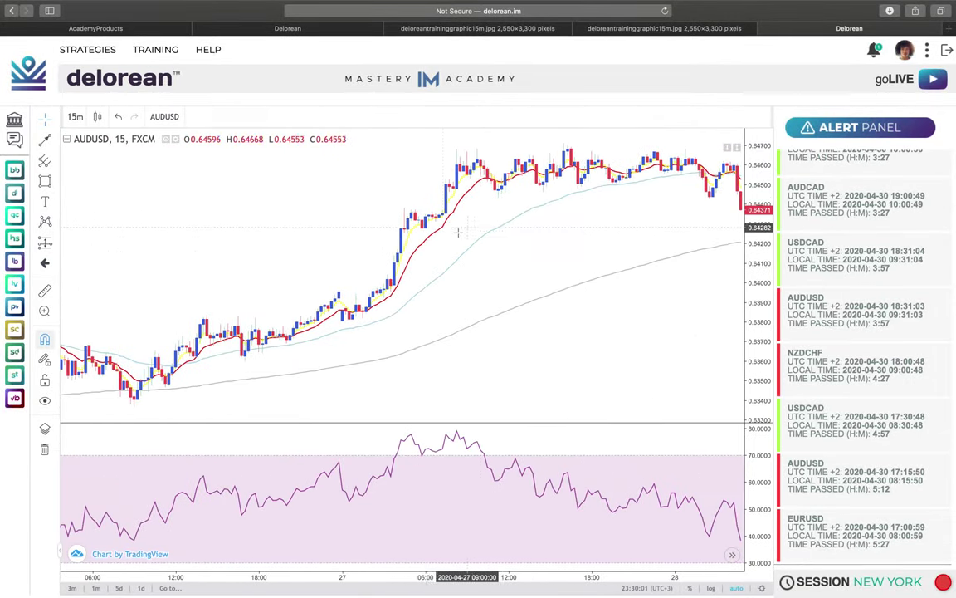
pyautogui.hscroll(12, 649, 176)
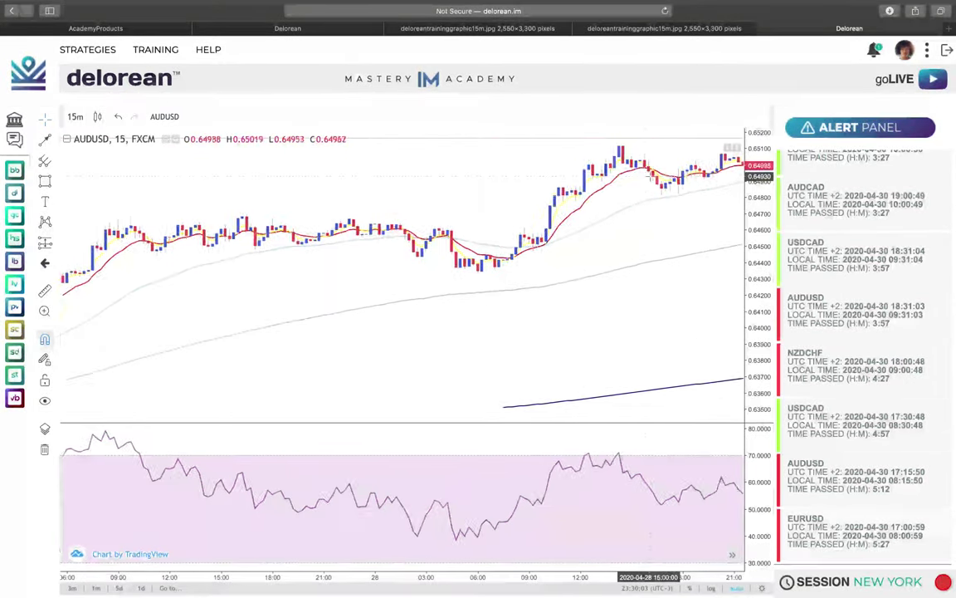
pyautogui.hscroll(-4, 649, 175)
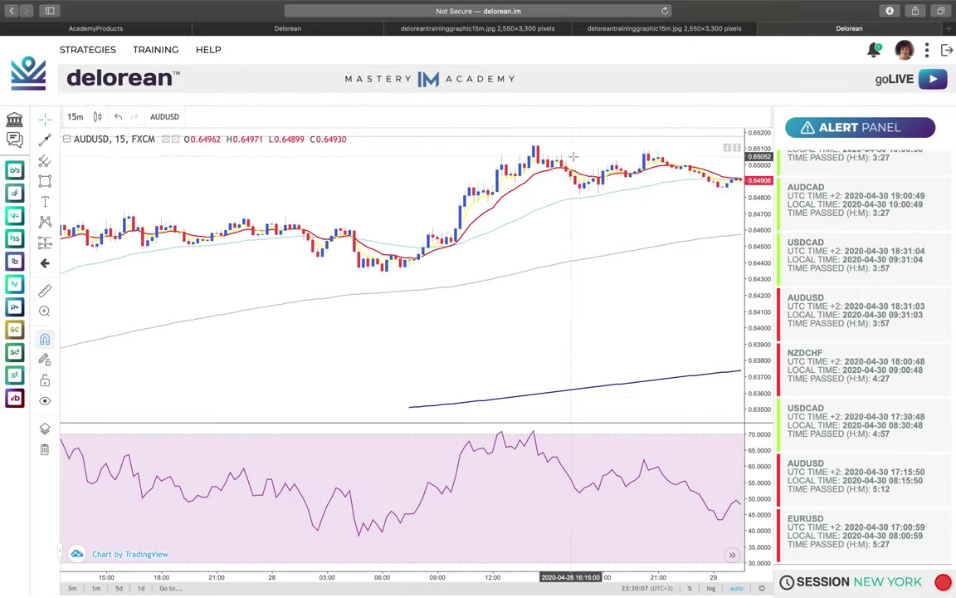
pyautogui.hscroll(8, 656, 162)
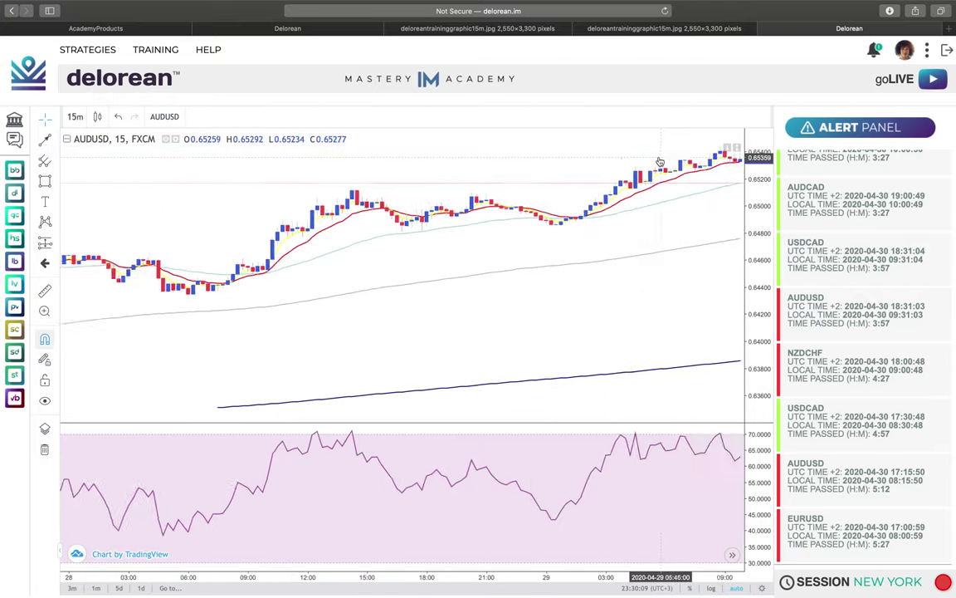
pyautogui.hscroll(10, 660, 162)
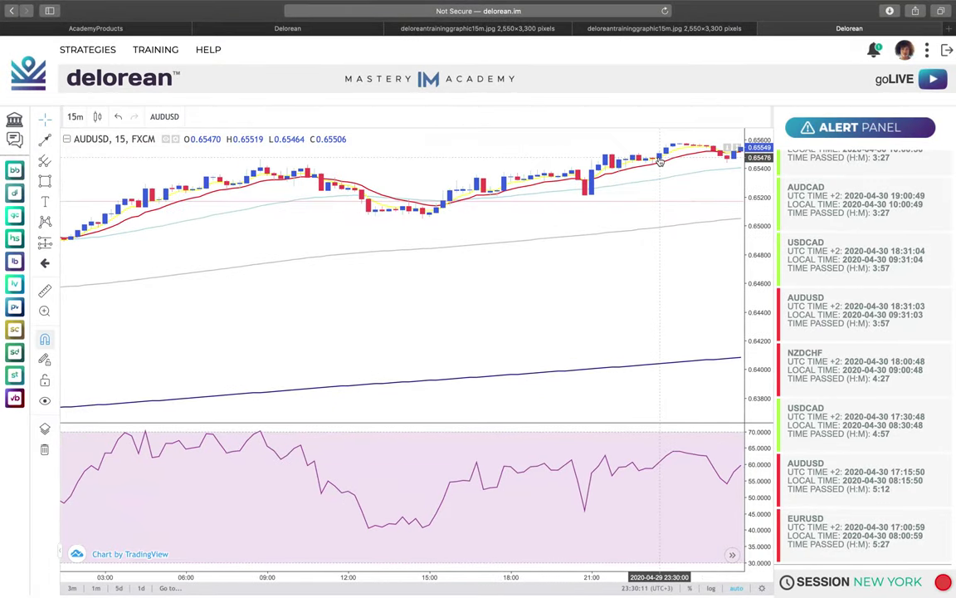
pyautogui.hscroll(3, 660, 162)
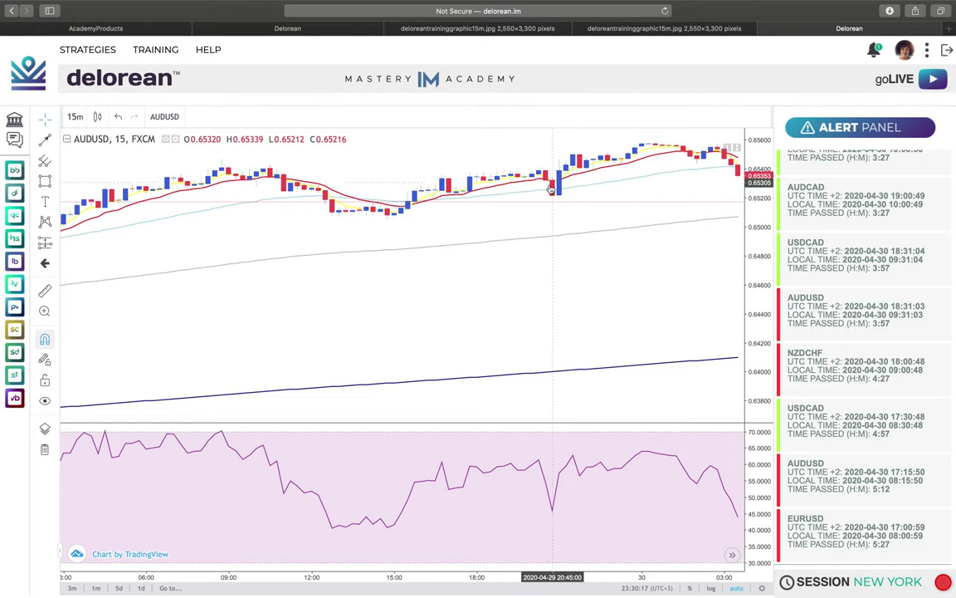
pyautogui.hscroll(3, 538, 168)
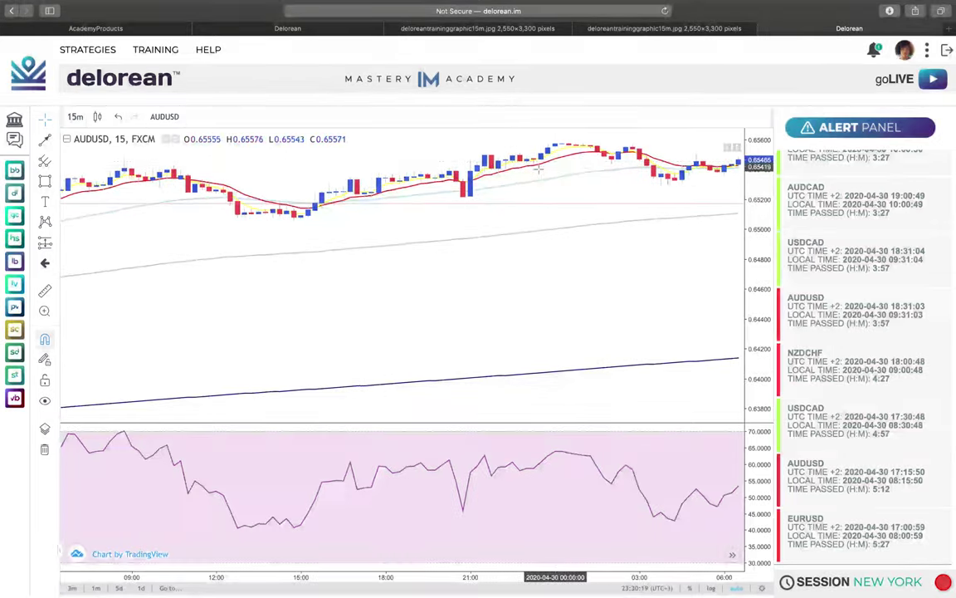
pyautogui.hscroll(5, 645, 184)
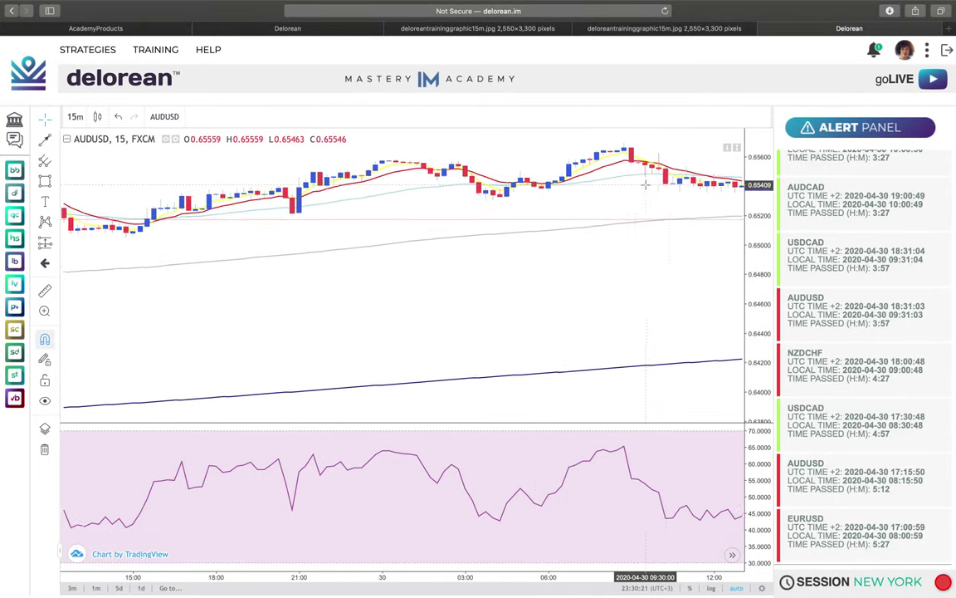
pyautogui.hscroll(12, 646, 184)
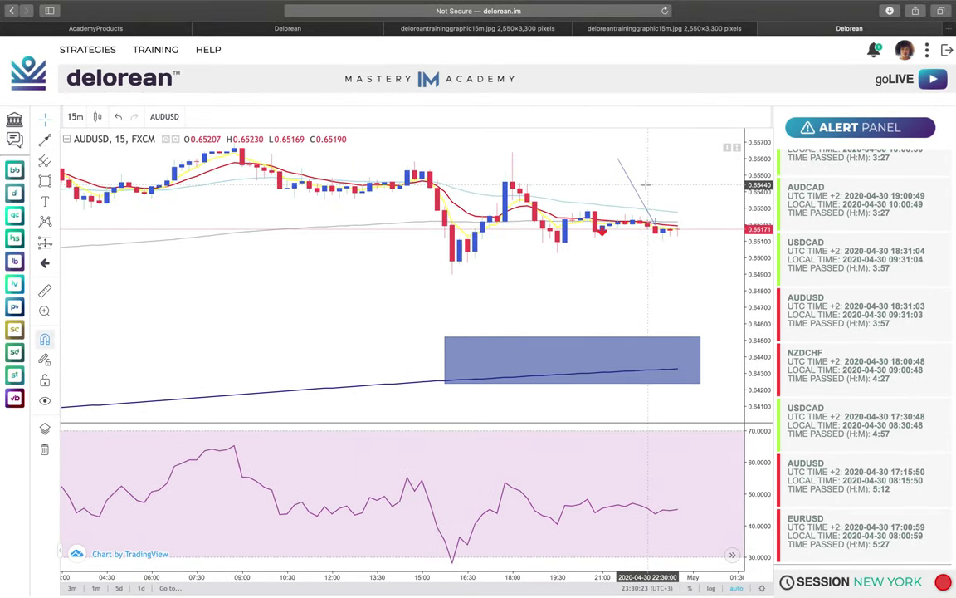
pyautogui.hscroll(3, 645, 185)
pyautogui.click(850, 380)
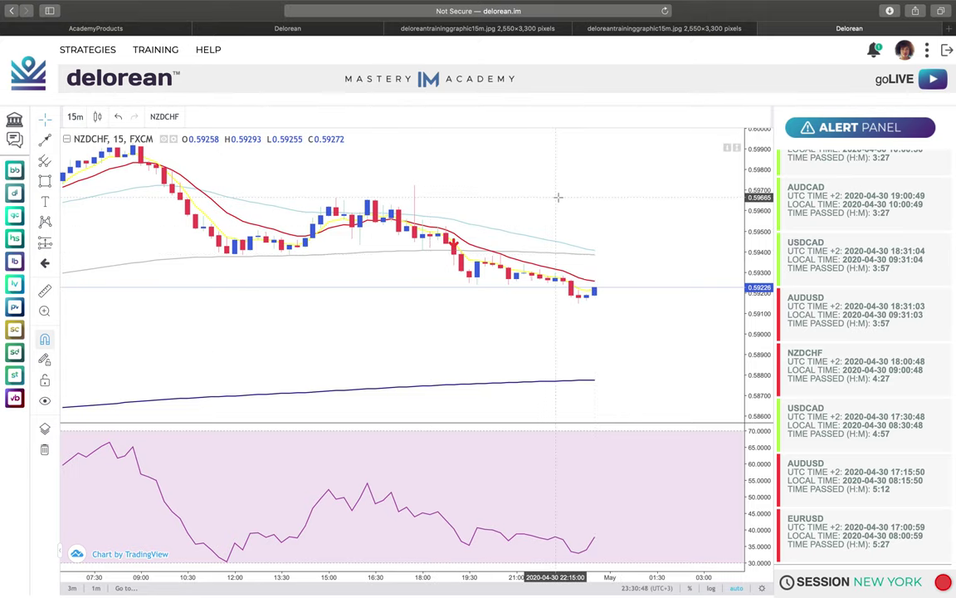
# - Draw a rectangle over the end of NZDCHF's dark blue average between about 0.5875 and 0.5881, and leave it deselected
pyautogui.click(45, 181)
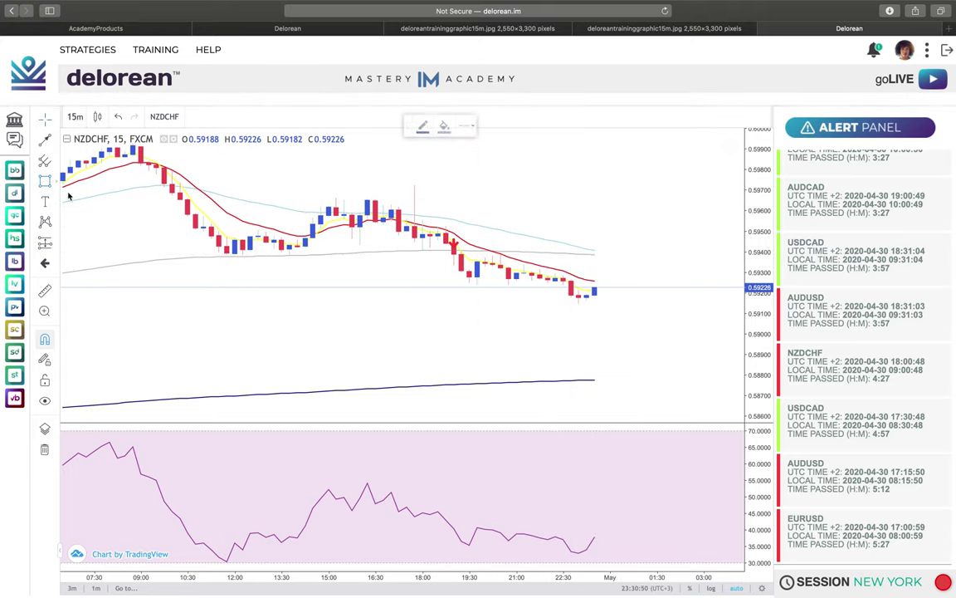
pyautogui.moveTo(478, 374); pyautogui.dragTo(680, 386)
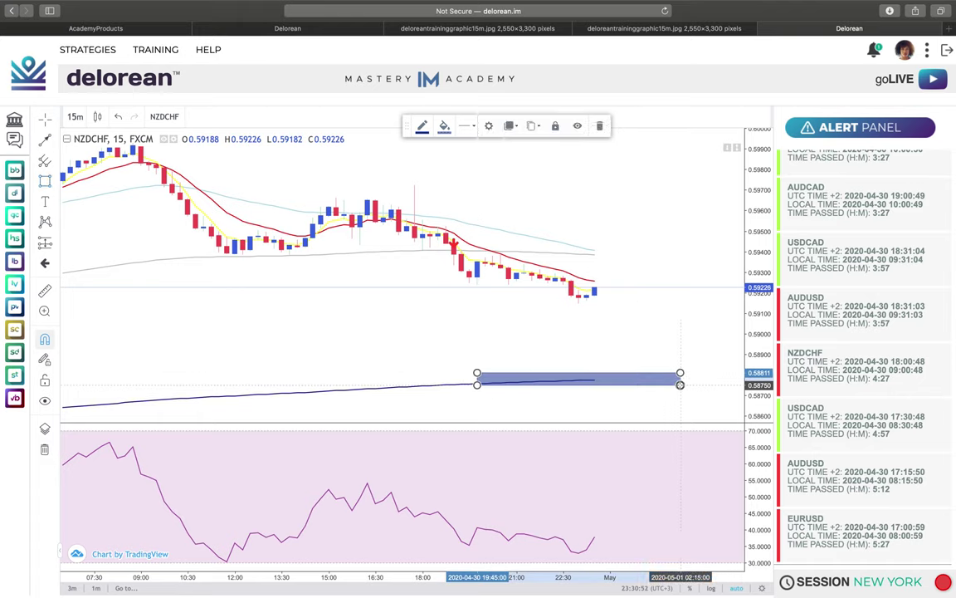
pyautogui.click(46, 122)
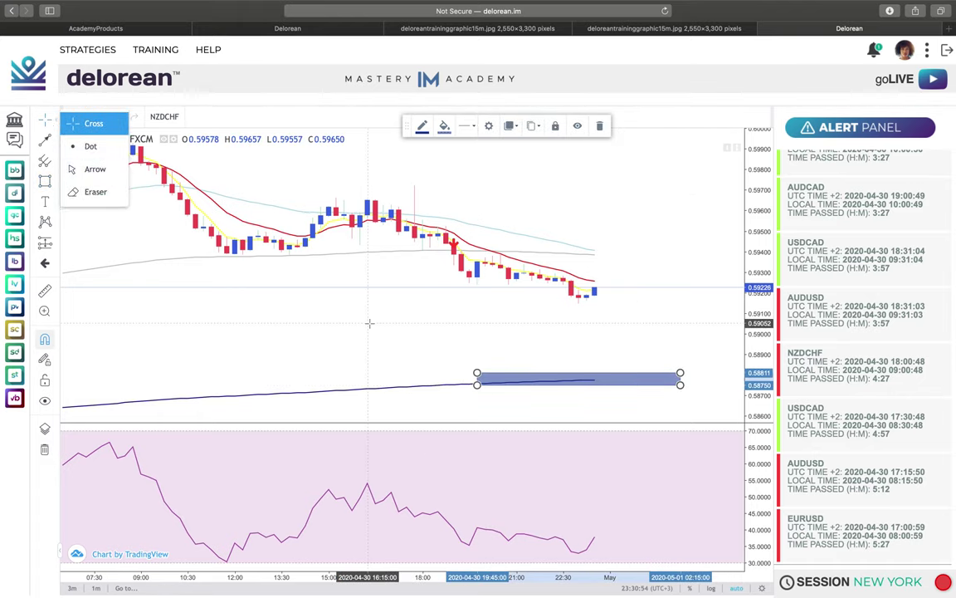
pyautogui.click(369, 322)
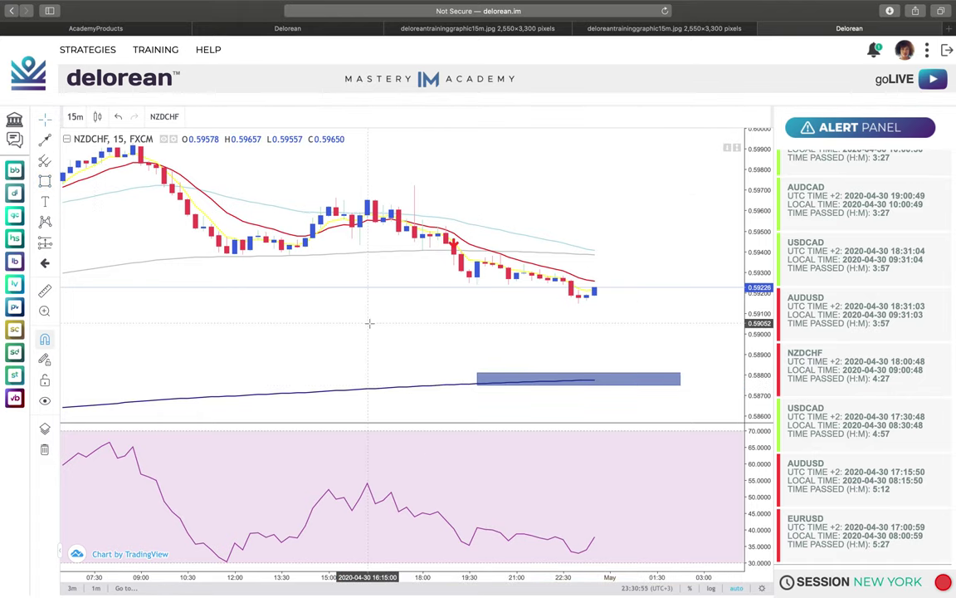
pyautogui.click(588, 386)
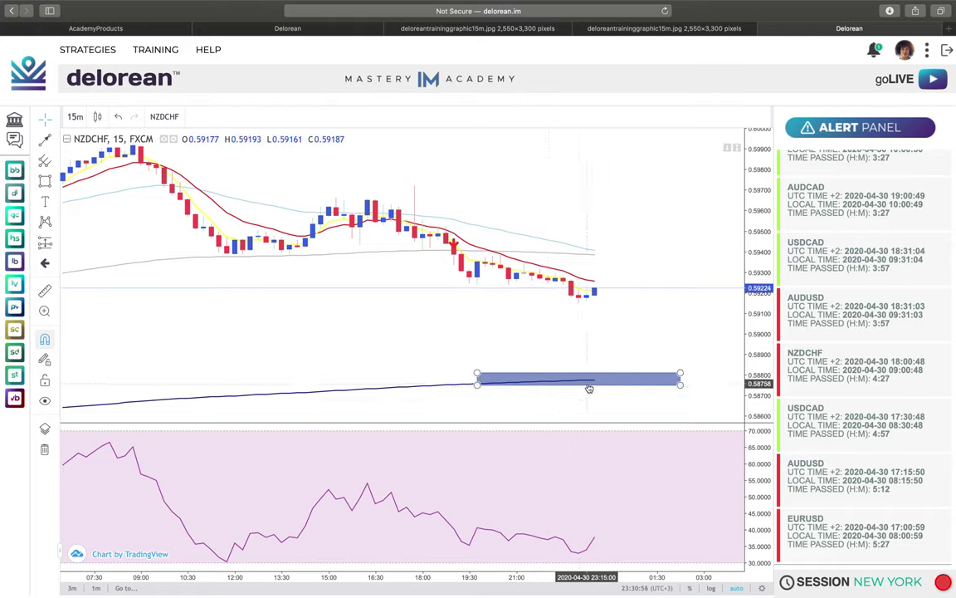
pyautogui.click(496, 283)
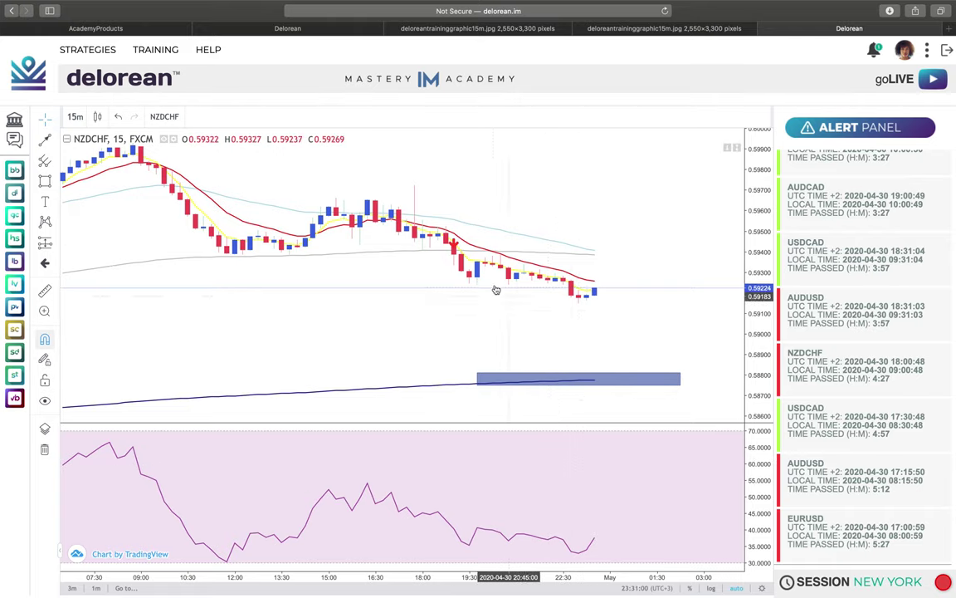
# - Examine the NZDCHF 15-minute history from April 28 to April 30 for how price moves around the averages
pyautogui.click(456, 241)
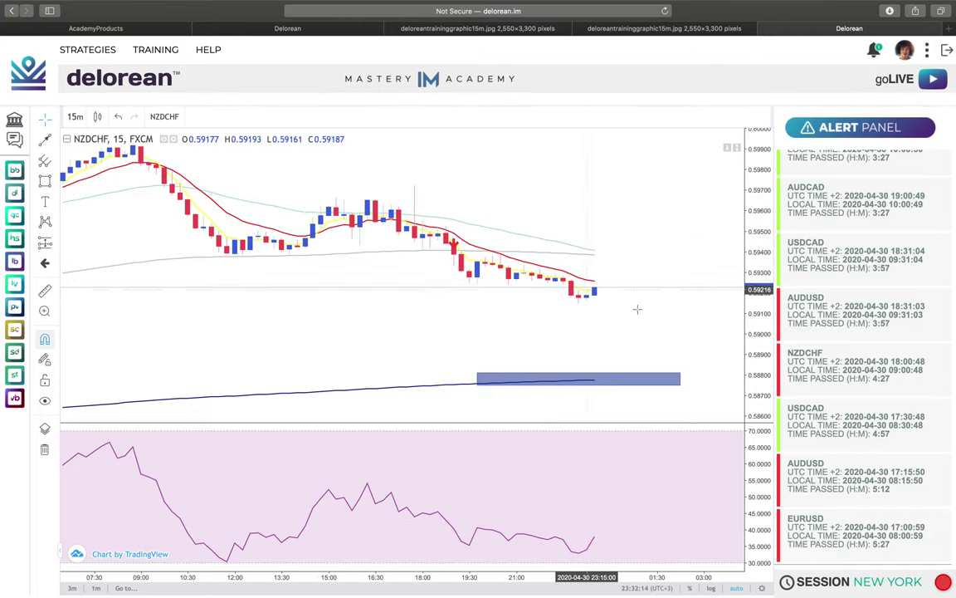
pyautogui.hscroll(-15, 418, 324)
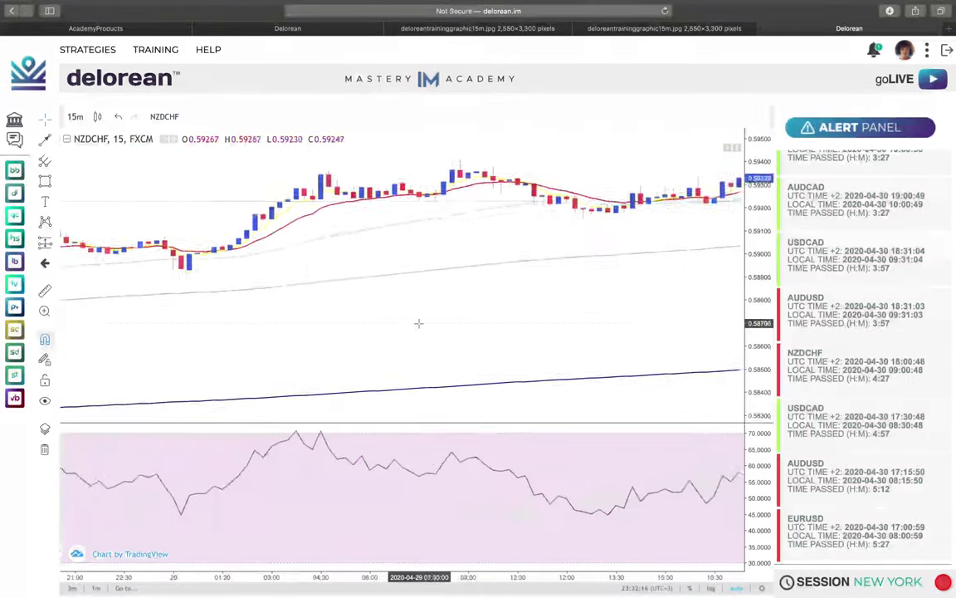
pyautogui.hscroll(15, 419, 324)
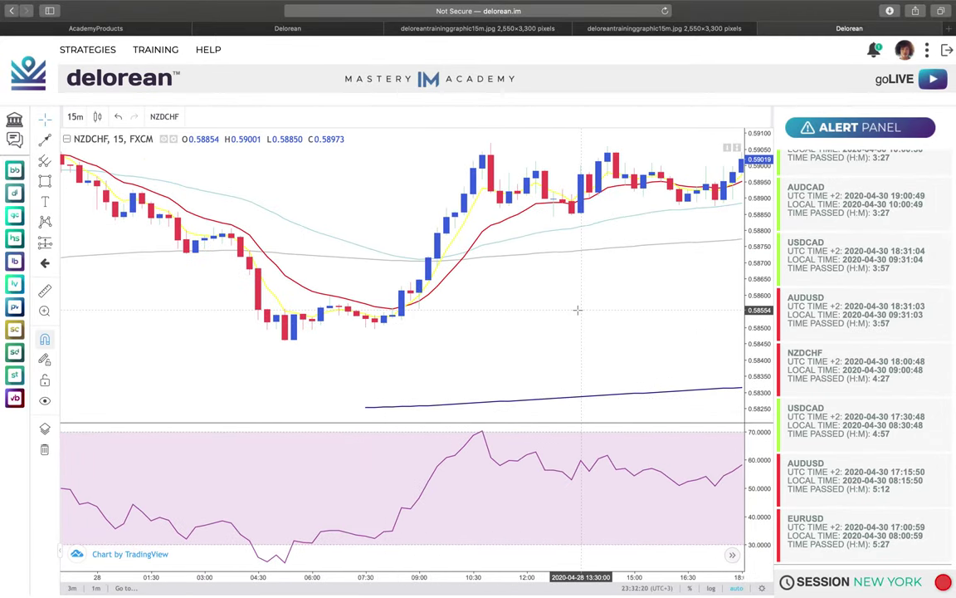
pyautogui.hscroll(10, 557, 301)
pyautogui.hscroll(-5, 556, 301)
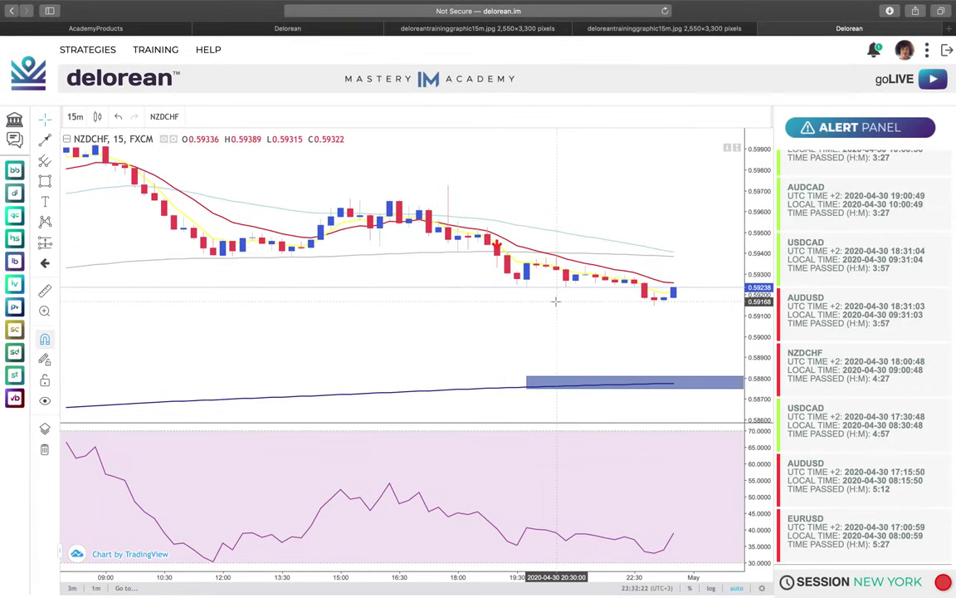
# - Open TradingView in a new browser tab and look up the NZDCHF symbol
pyautogui.click(951, 29)
pyautogui.write('TRAD')
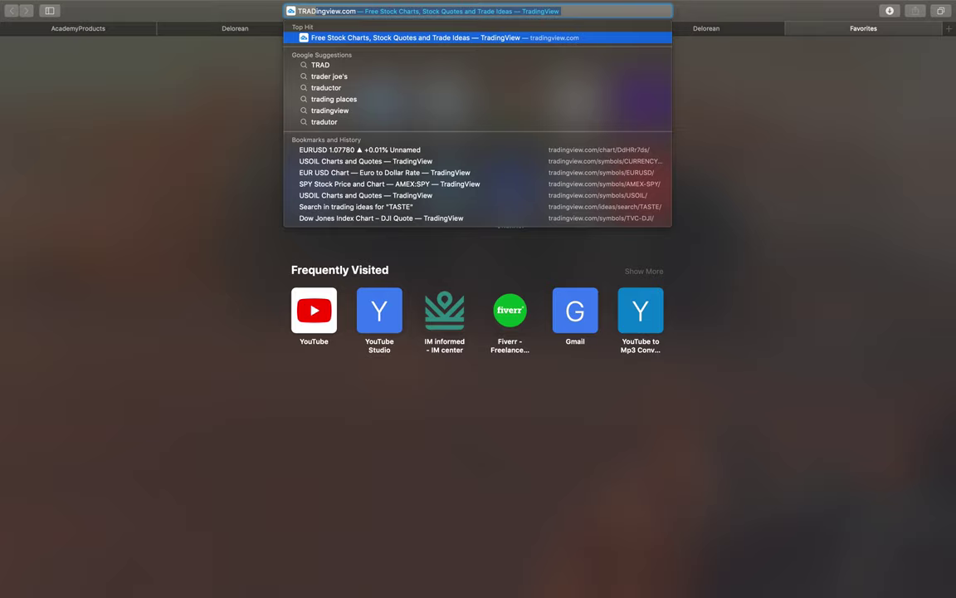
pyautogui.press('Return')
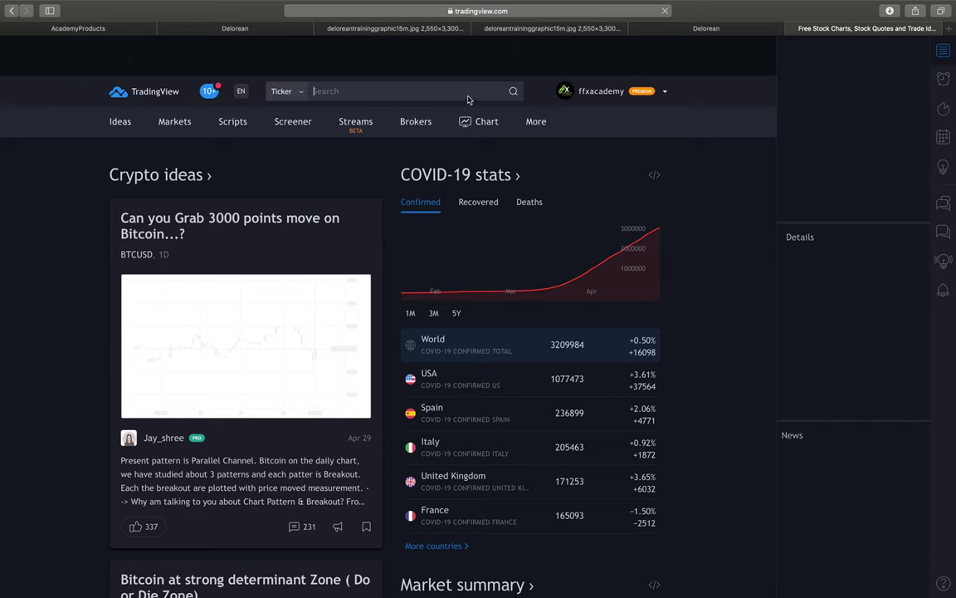
pyautogui.click(457, 92)
pyautogui.write('NZDCHF')
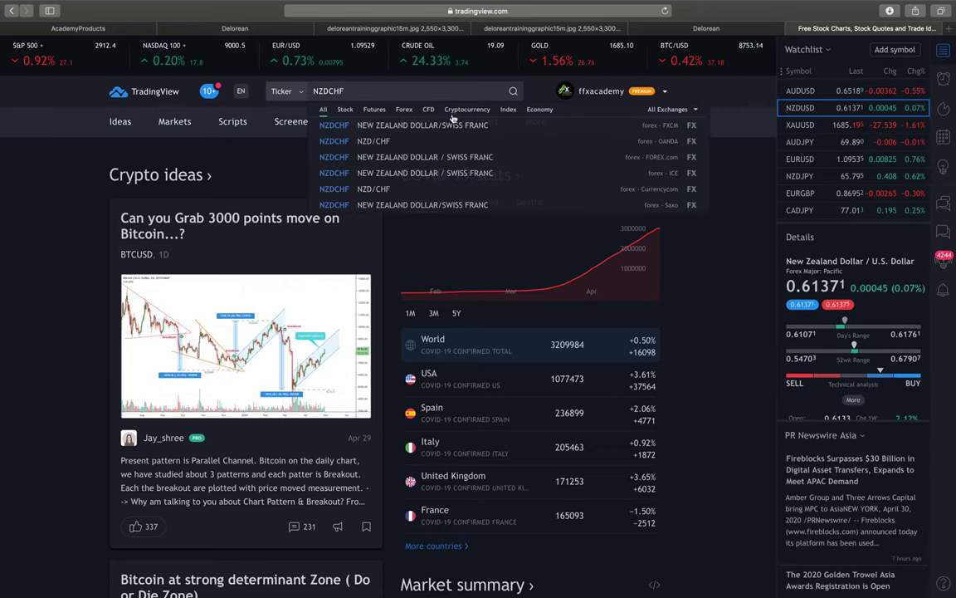
pyautogui.press('Return')
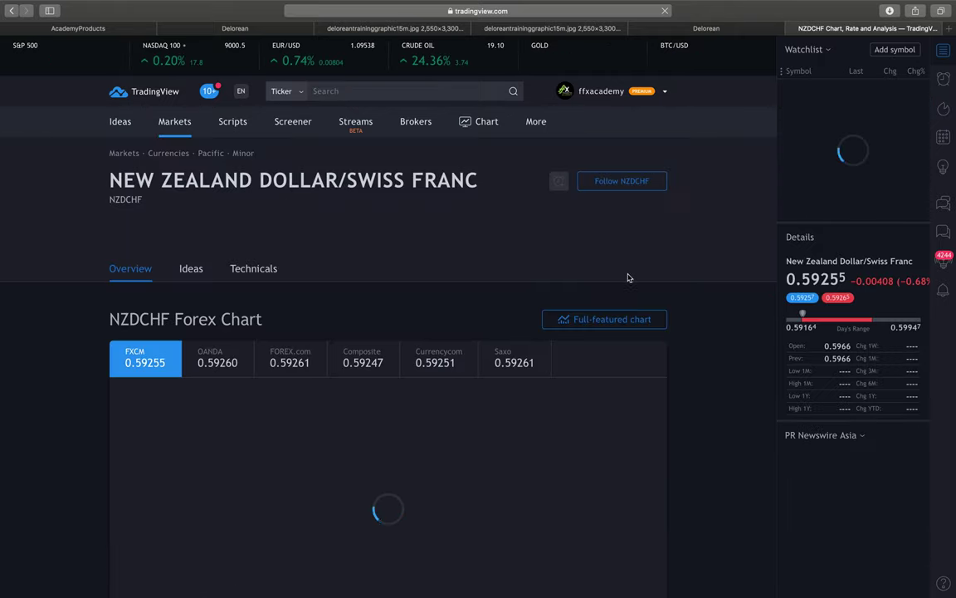
# - Open the full-featured NZDCHF chart in its own browser tab and set its timeframe to 15 minutes
pyautogui.press('super+t')
pyautogui.press('super+v')
pyautogui.press('Return')
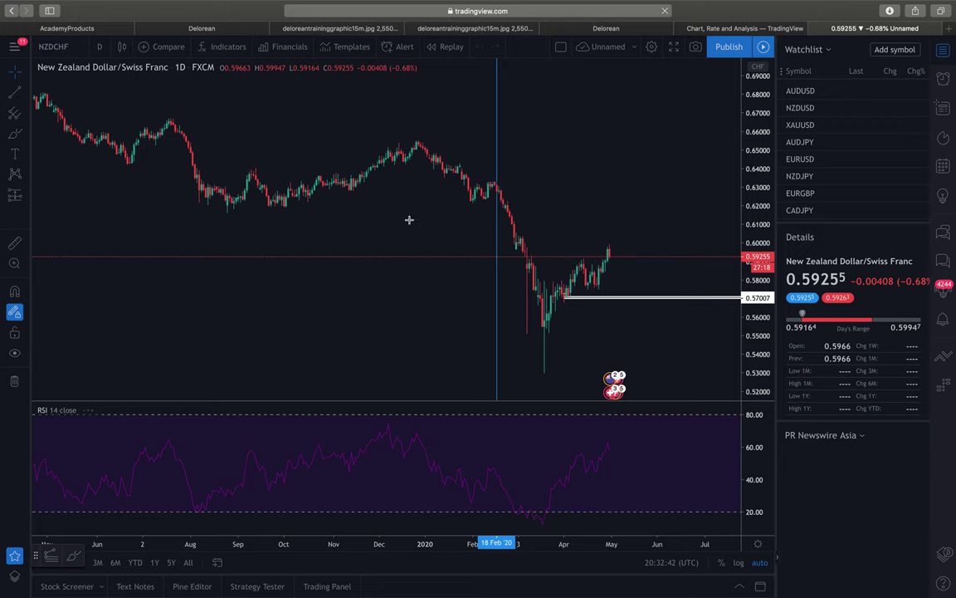
pyautogui.click(100, 49)
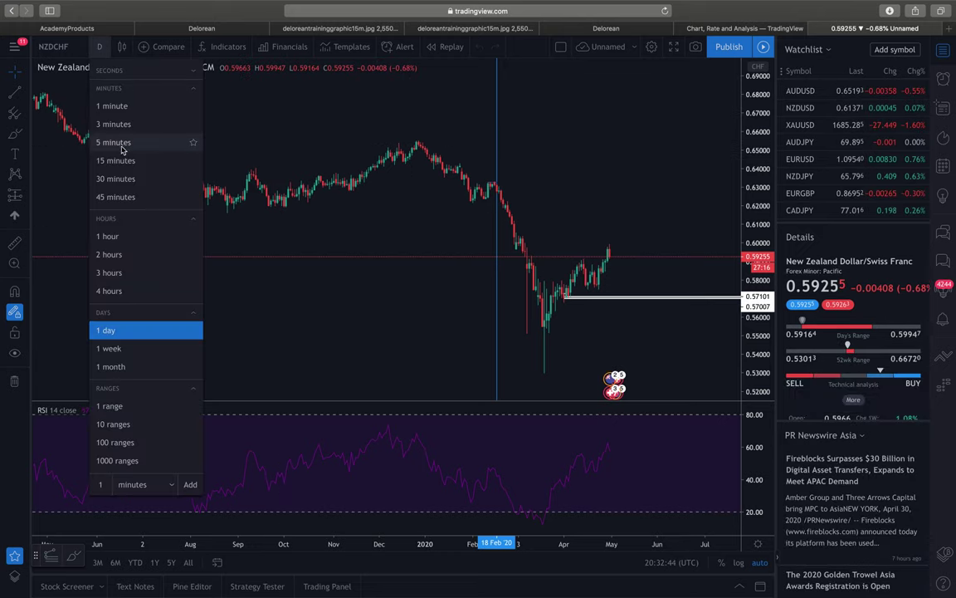
pyautogui.click(114, 157)
# - Find the Market Maker Matrx by Jusimen V2.0 indicator by searching for "matrx" and add it to the NZDCHF chart
pyautogui.click(216, 48)
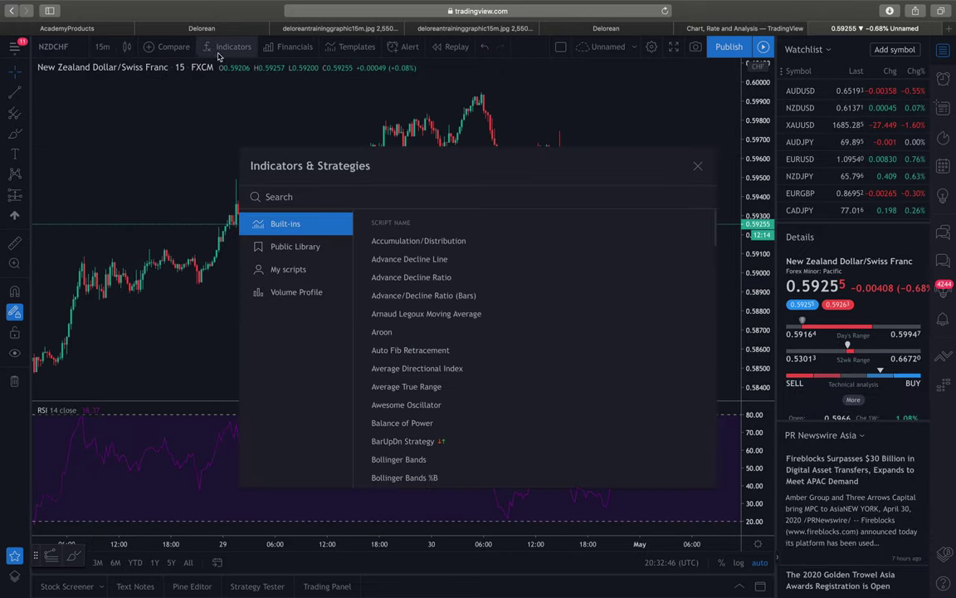
pyautogui.write('m')
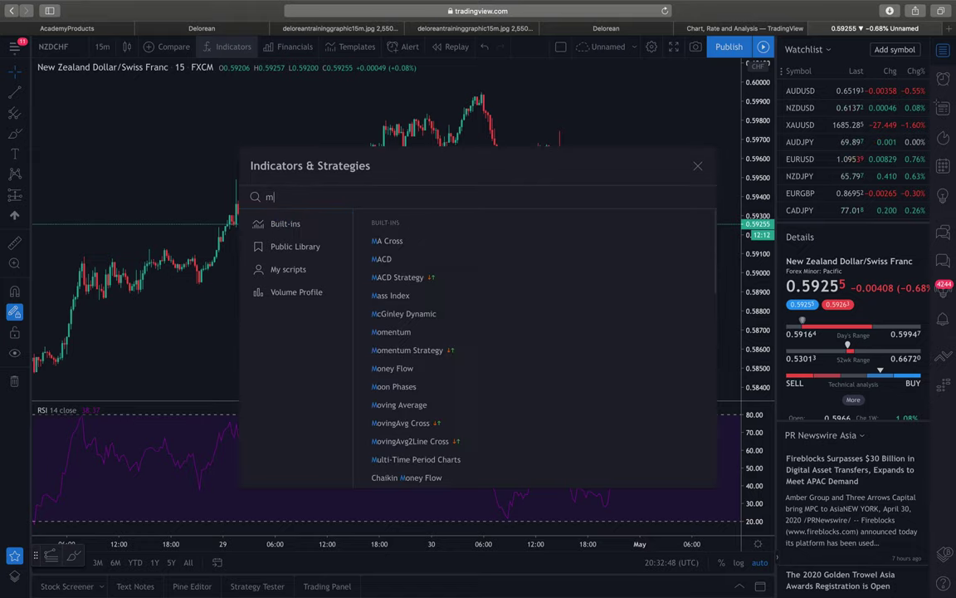
pyautogui.write('atrx')
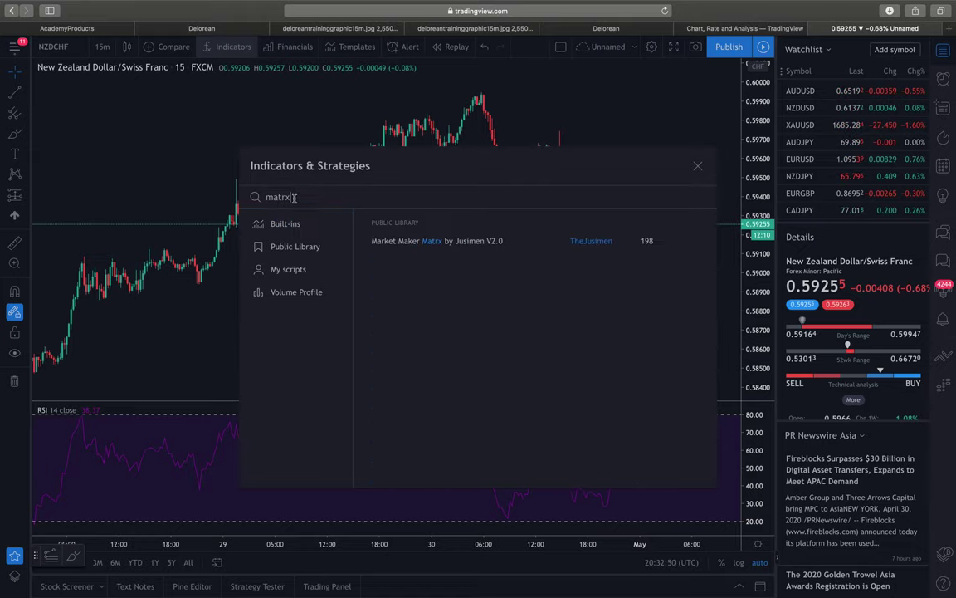
pyautogui.click(424, 241)
pyautogui.click(697, 165)
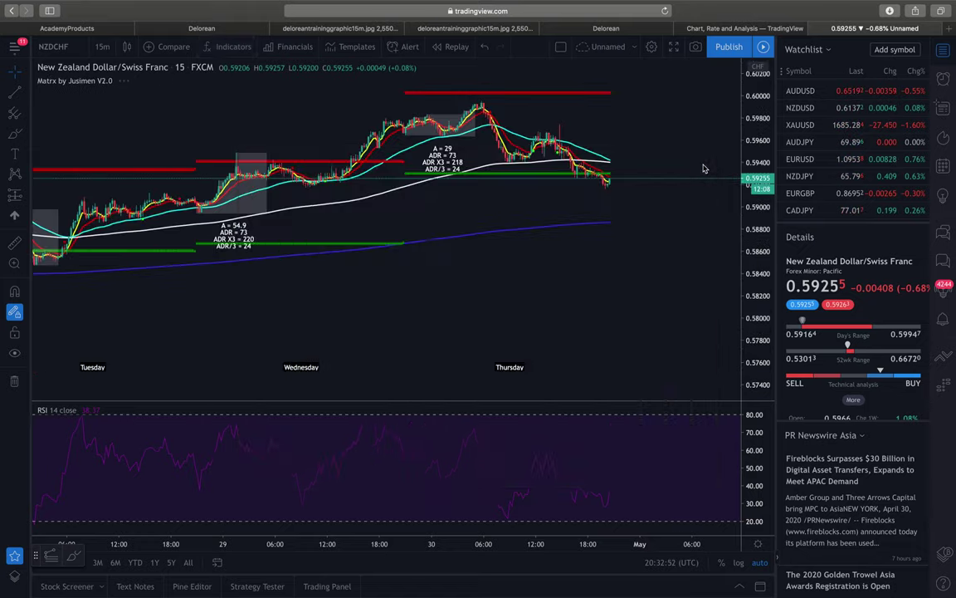
# - With the Brush, circle the averages above the twin peaks of Wednesday, April 22, and trace the price swings down to the April 23 low
pyautogui.hscroll(-10, 249, 332)
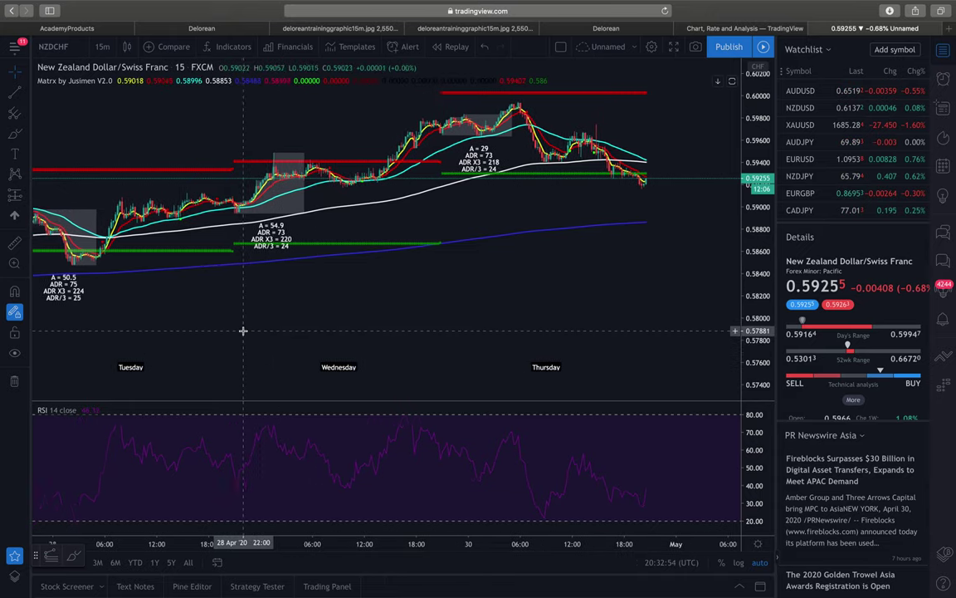
pyautogui.hscroll(-15, 261, 329)
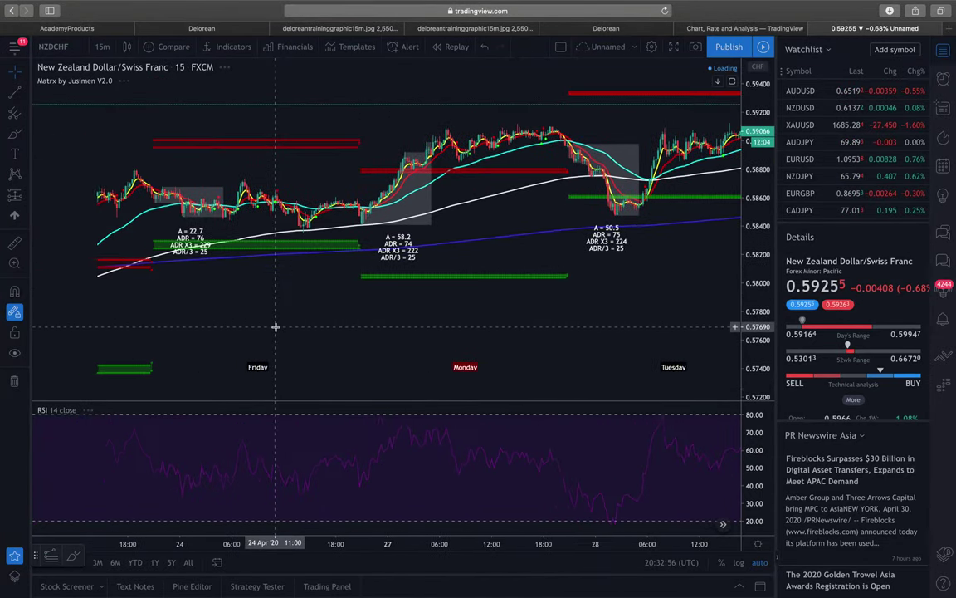
pyautogui.hscroll(-5, 276, 328)
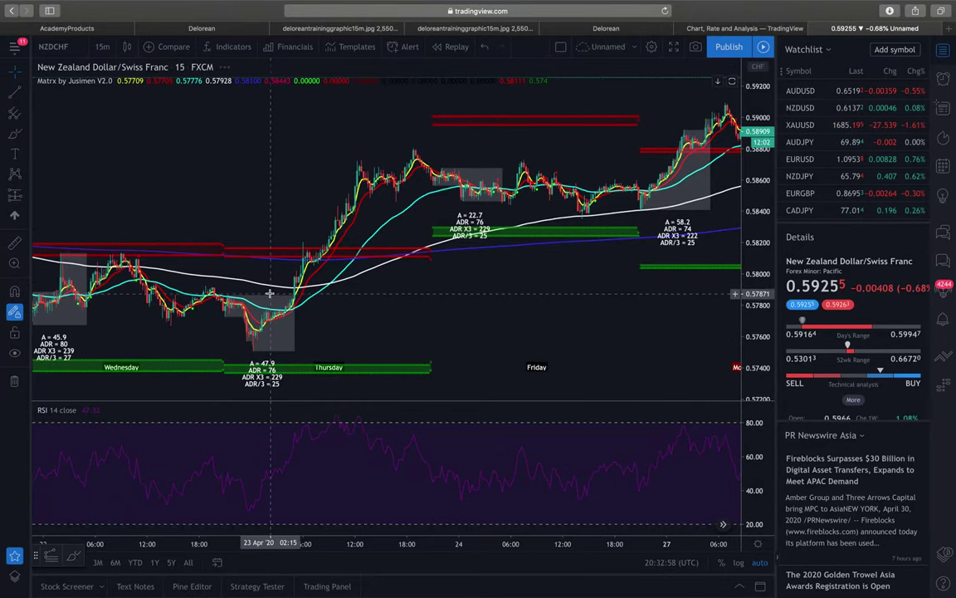
pyautogui.hscroll(-2, 214, 297)
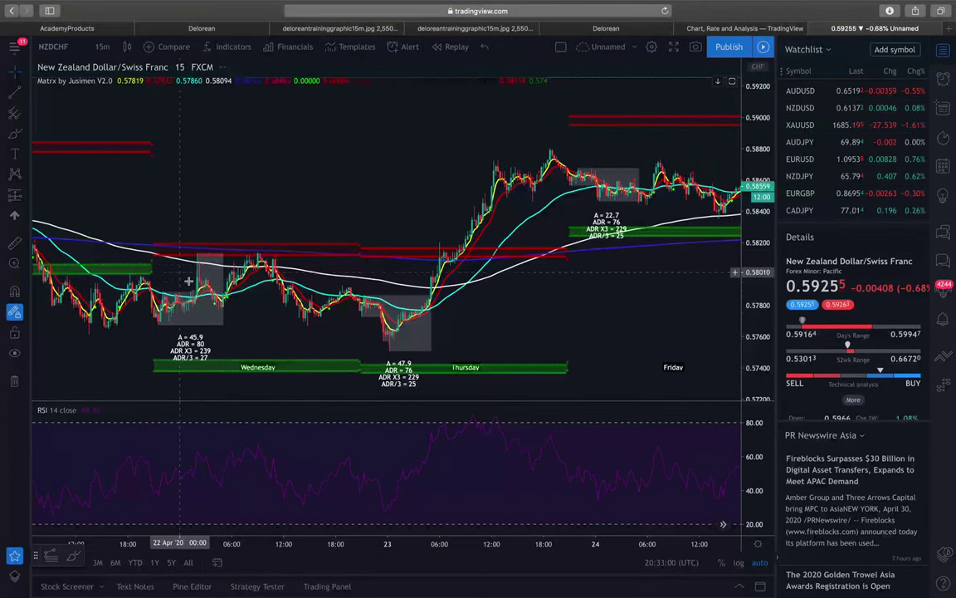
pyautogui.click(18, 133)
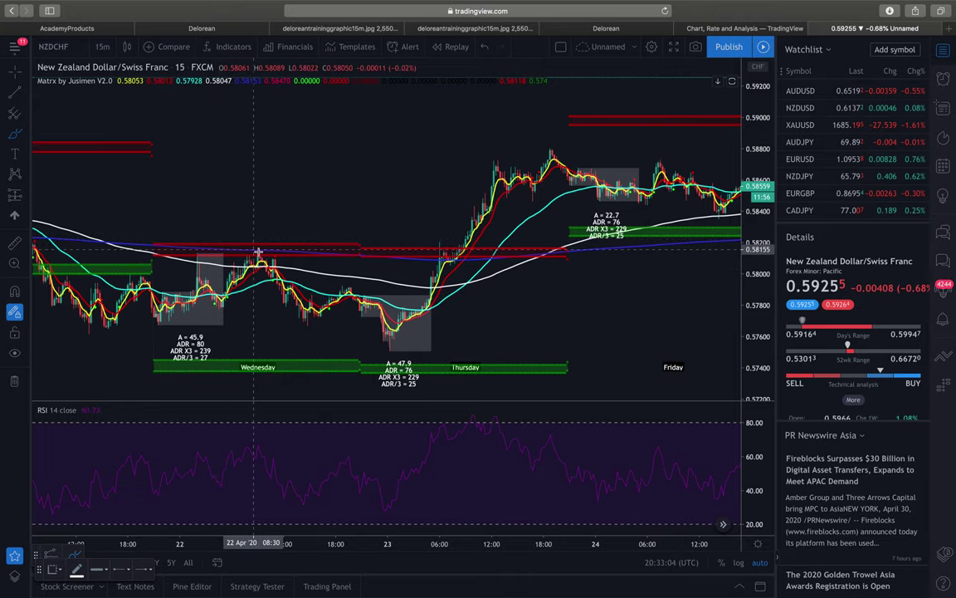
pyautogui.moveTo(257, 237)
pyautogui.mouseDown()
pyautogui.moveTo(244, 228)
pyautogui.moveTo(183, 251)
pyautogui.moveTo(240, 265)
pyautogui.moveTo(294, 249)
pyautogui.moveTo(212, 217)
pyautogui.mouseUp()
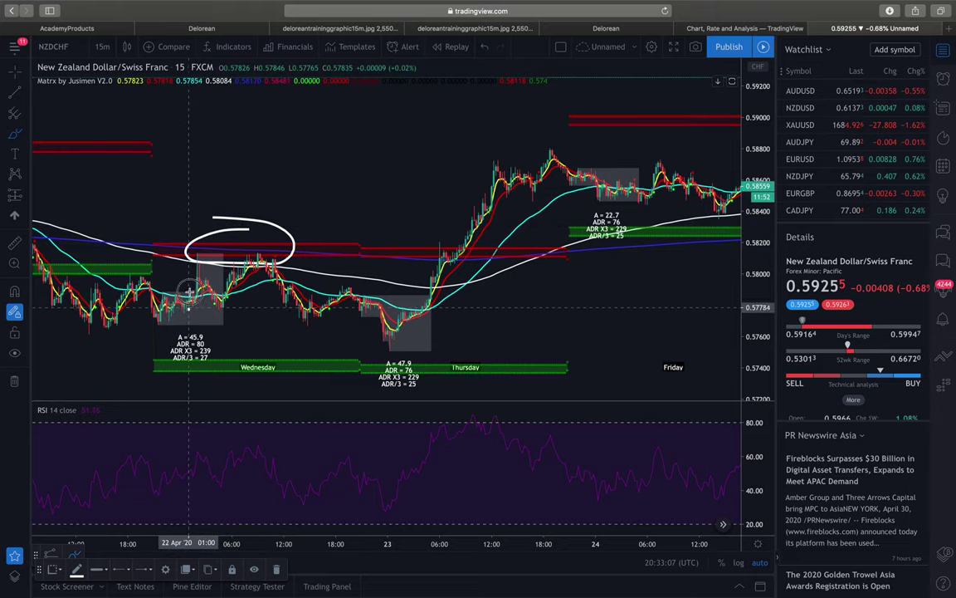
pyautogui.moveTo(189, 307)
pyautogui.mouseDown()
pyautogui.moveTo(224, 312)
pyautogui.moveTo(277, 280)
pyautogui.mouseUp()
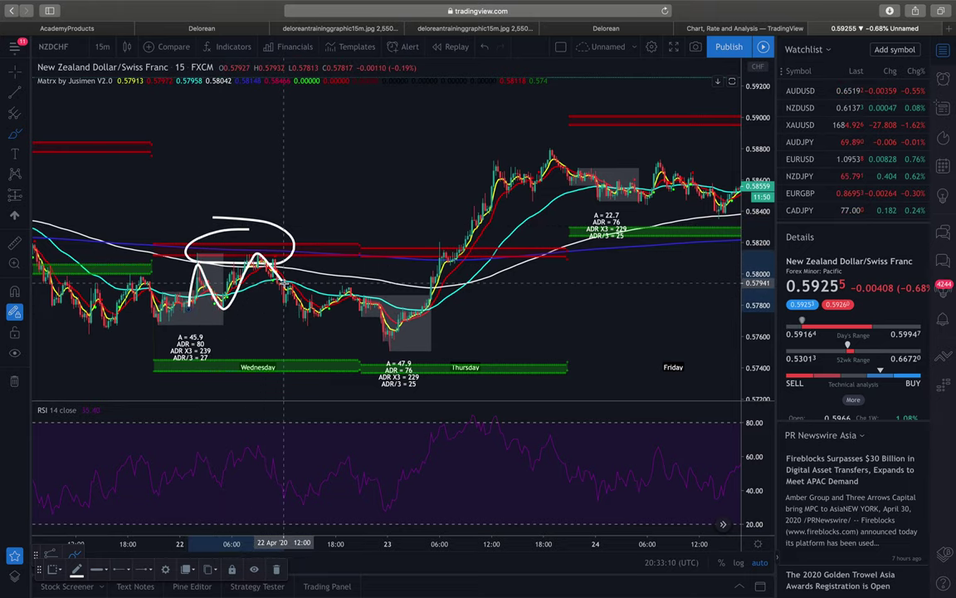
pyautogui.moveTo(356, 271)
pyautogui.mouseDown()
pyautogui.moveTo(321, 316)
pyautogui.moveTo(345, 287)
pyautogui.moveTo(392, 332)
pyautogui.mouseUp()
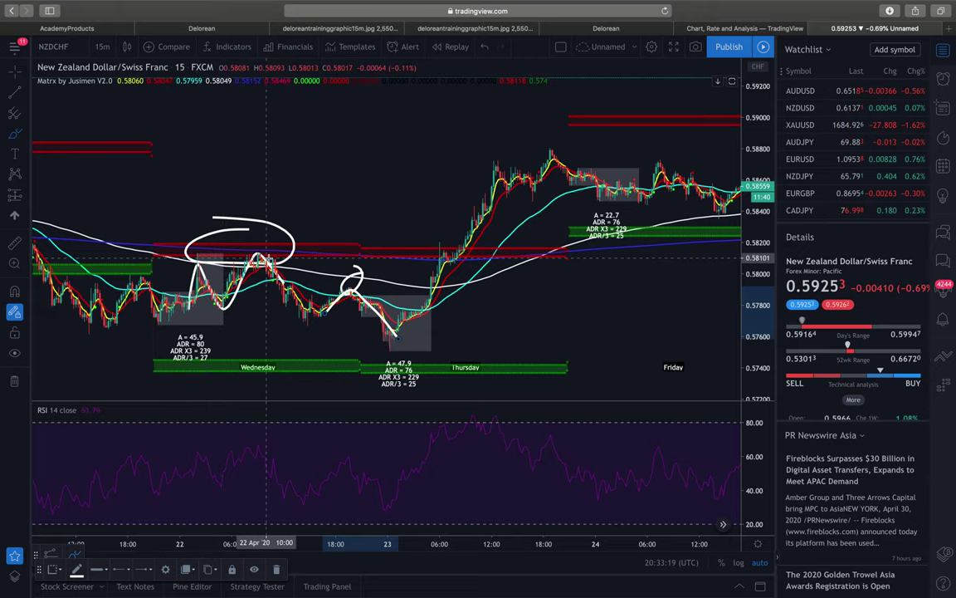
# - Brush circles around the two lows at the white average before Monday, April 27, and mark the April 28 drop below that average
pyautogui.hscroll(3, 335, 270)
pyautogui.hscroll(10, 333, 263)
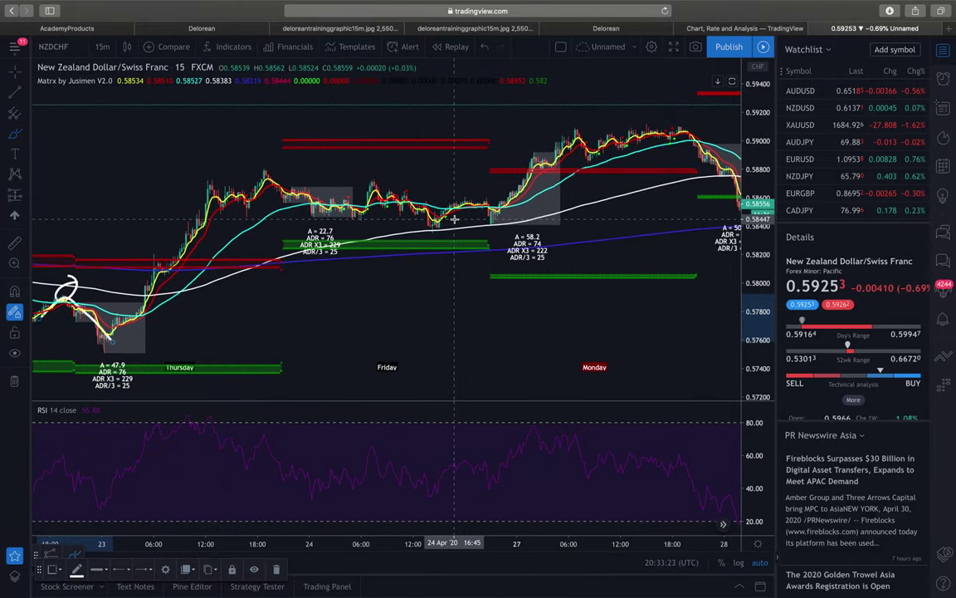
pyautogui.moveTo(440, 219)
pyautogui.mouseDown()
pyautogui.moveTo(427, 235)
pyautogui.moveTo(446, 216)
pyautogui.moveTo(483, 231)
pyautogui.moveTo(498, 215)
pyautogui.mouseUp()
pyautogui.hscroll(5, 575, 225)
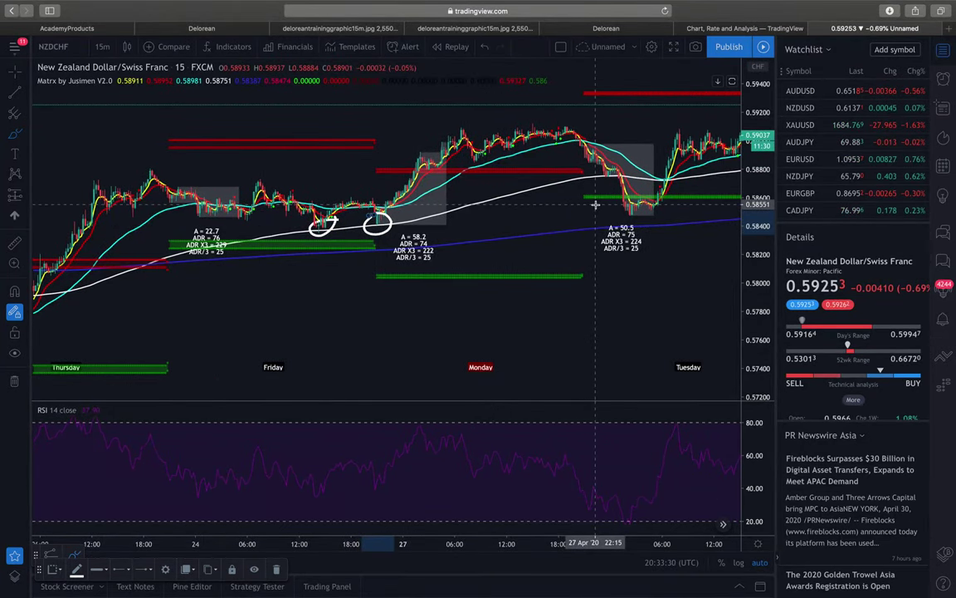
pyautogui.moveTo(616, 158)
pyautogui.mouseDown()
pyautogui.moveTo(604, 176)
pyautogui.moveTo(621, 166)
pyautogui.moveTo(638, 215)
pyautogui.mouseUp()
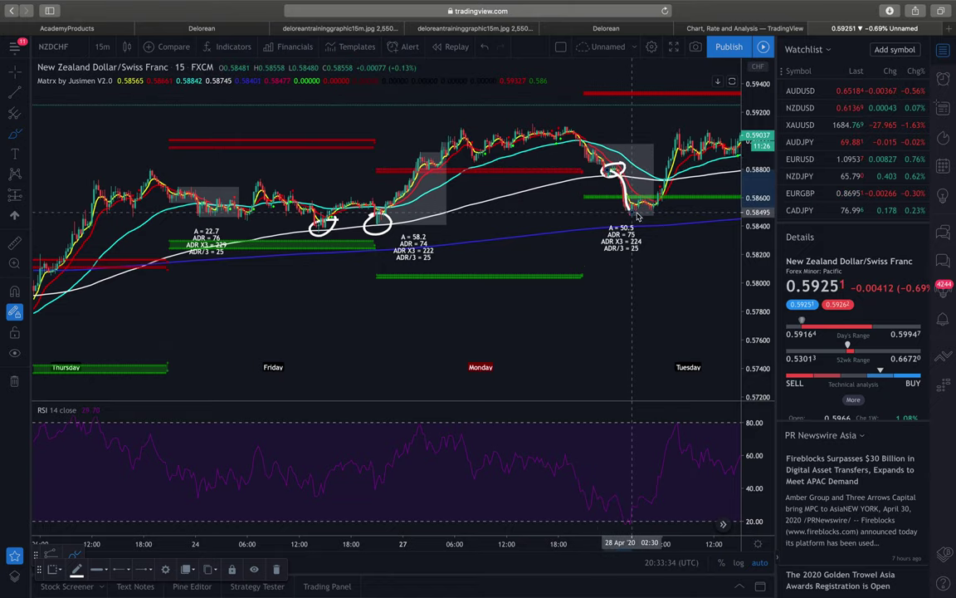
# - Brush the April 28 rebound from the averages to its peak, and circle the cyan and white averages above the latest April 30 candles
pyautogui.moveTo(664, 181); pyautogui.dragTo(677, 129)
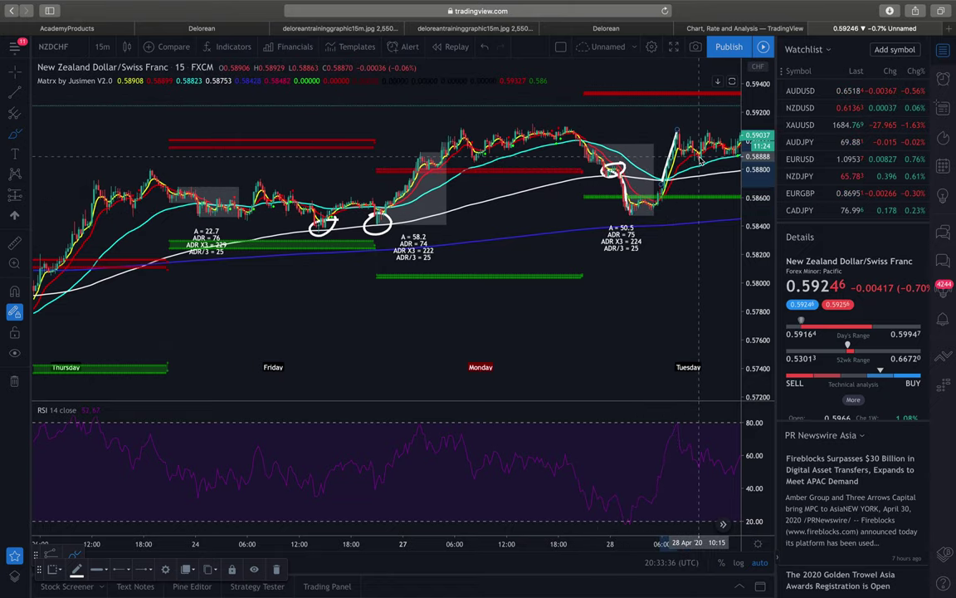
pyautogui.hscroll(15, 700, 160)
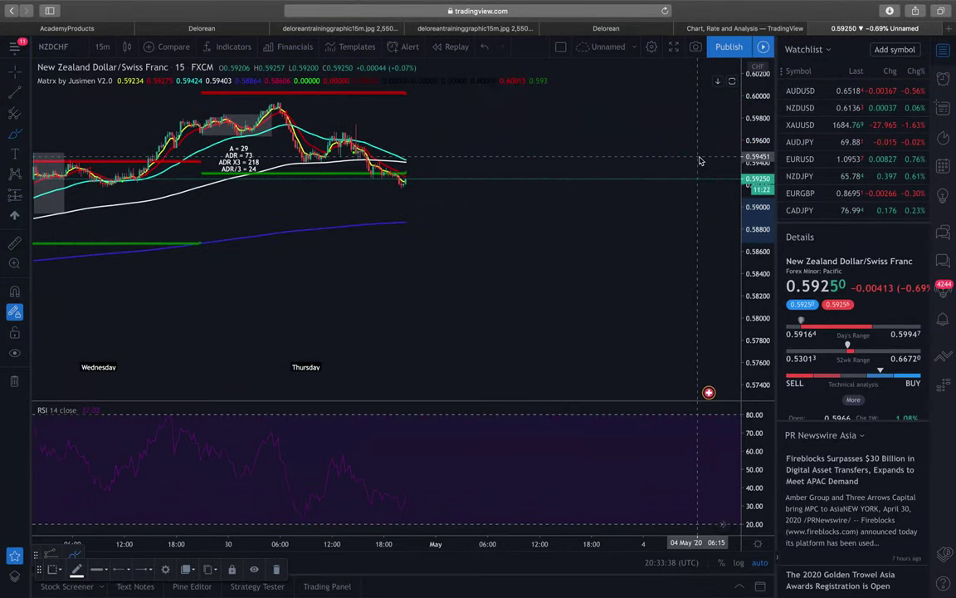
pyautogui.hscroll(-4, 700, 160)
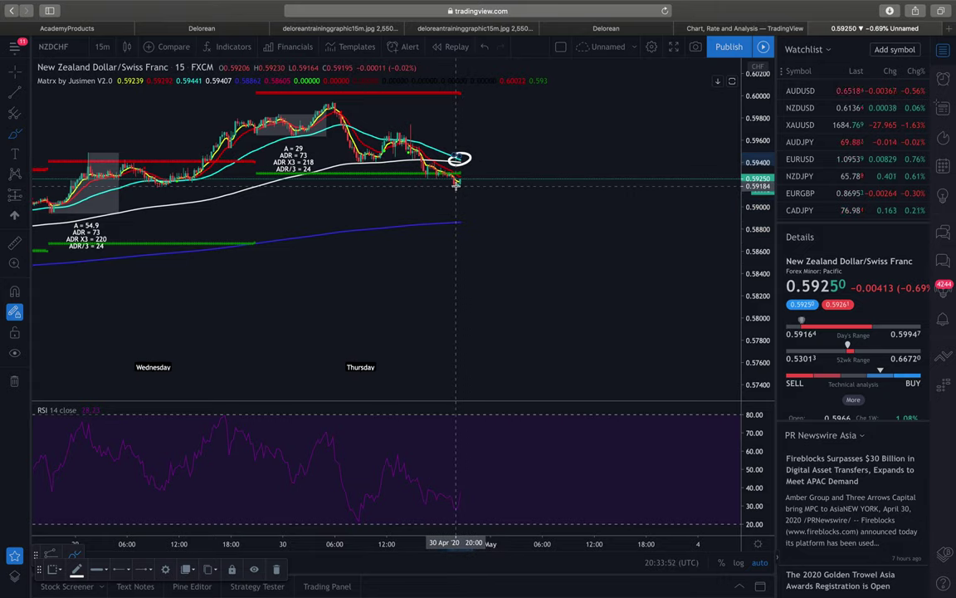
pyautogui.moveTo(465, 152)
pyautogui.mouseDown()
pyautogui.moveTo(455, 166)
pyautogui.moveTo(475, 159)
pyautogui.moveTo(448, 148)
pyautogui.mouseUp()
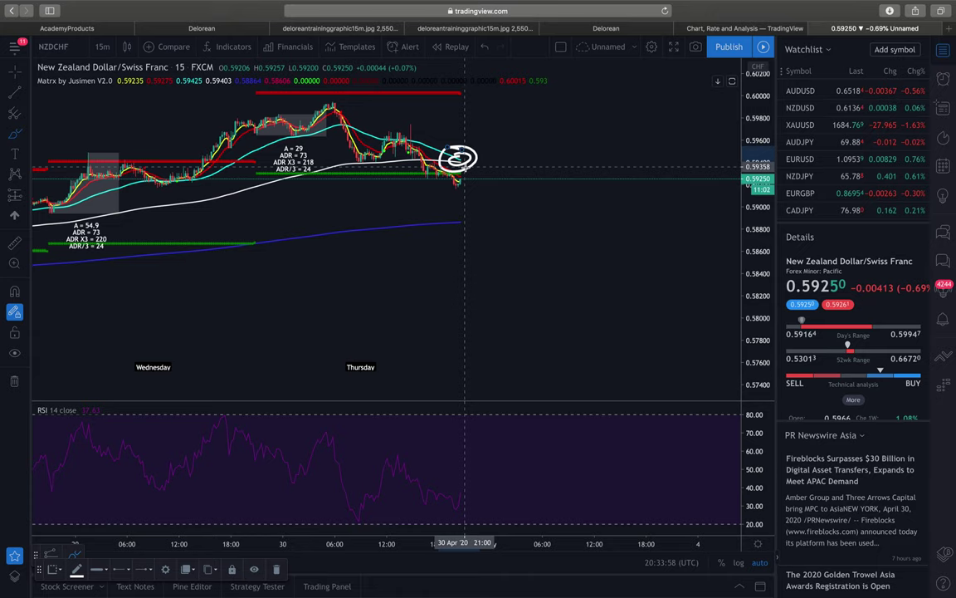
# - Switch to the Delorean AUDCAD chart and examine the price action and averages around the April 30 buy alert
pyautogui.hotkey('ctrl', 'shift', 'Tab')
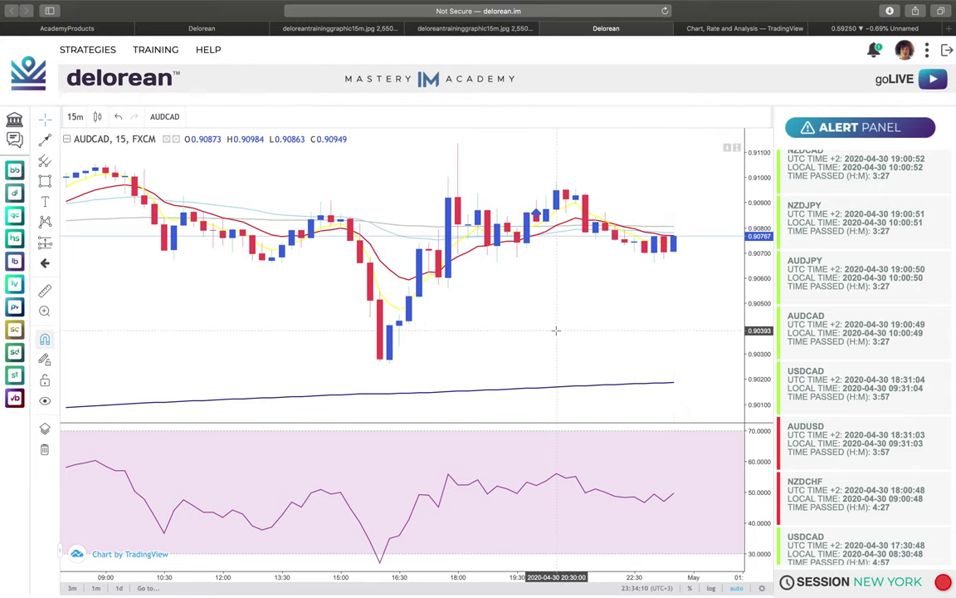
pyautogui.hscroll(-5, 556, 331)
pyautogui.hscroll(5, 556, 330)
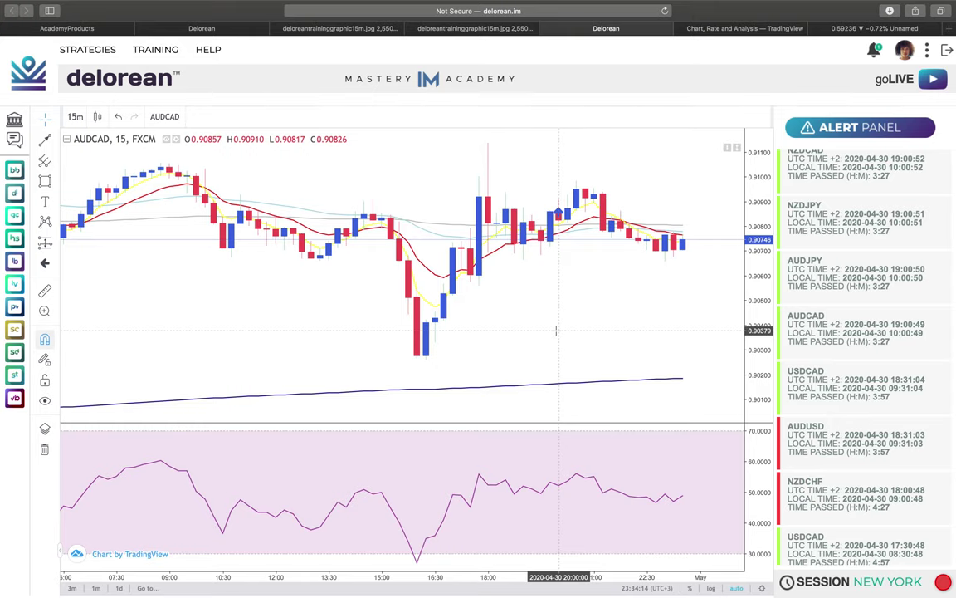
pyautogui.hscroll(-2, 555, 331)
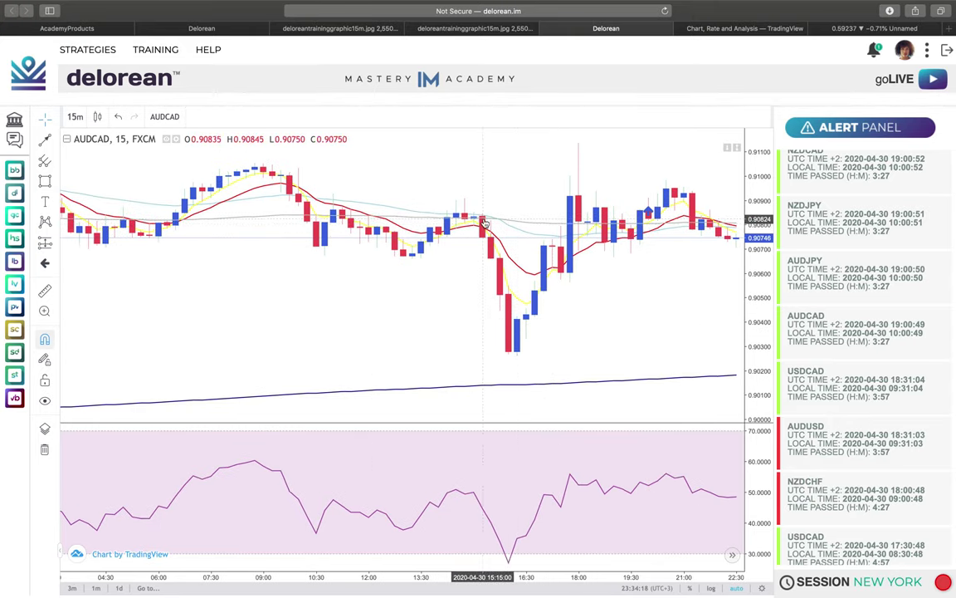
pyautogui.hscroll(4, 593, 246)
pyautogui.hscroll(-2, 593, 246)
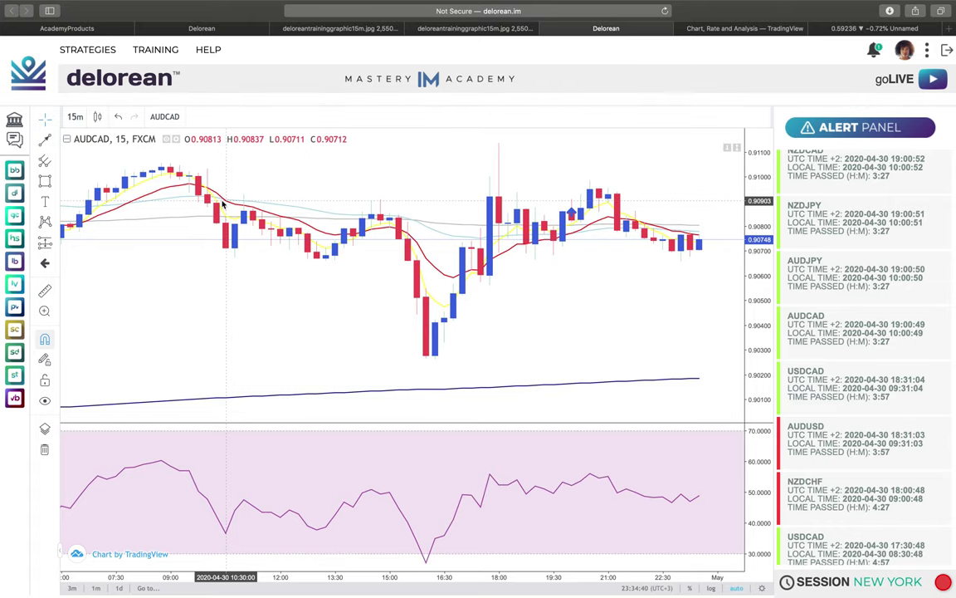
# - Draw horizontal lines on the AUDCAD chart at 0.90983 above the alert and at 0.90574 on the low below it
pyautogui.hscroll(5, 222, 203)
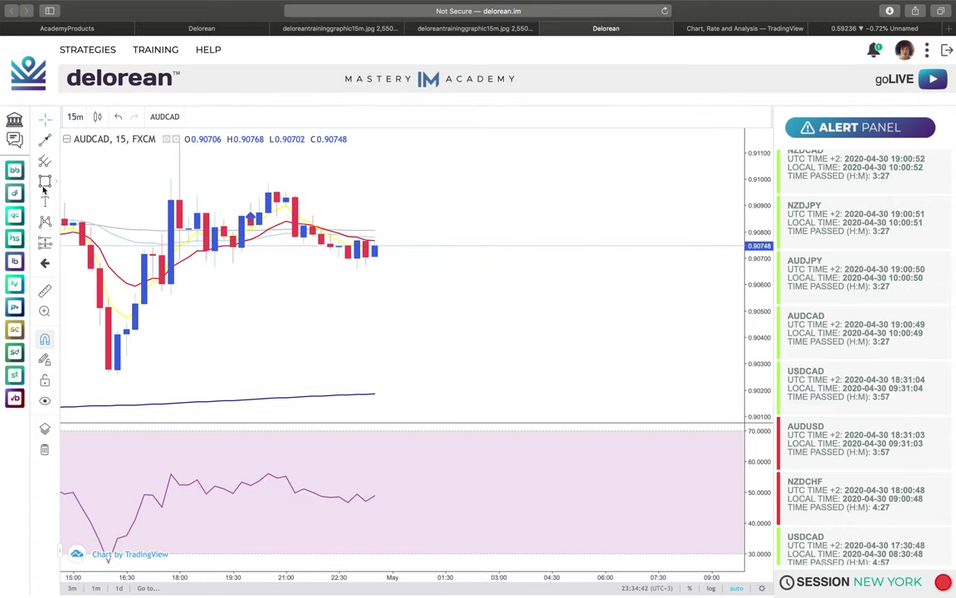
pyautogui.click(59, 141)
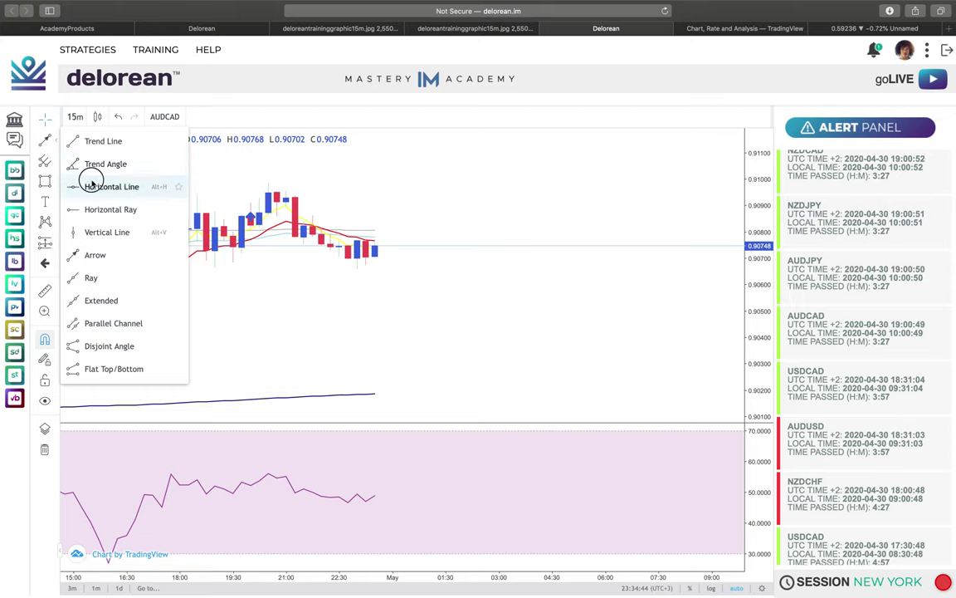
pyautogui.click(91, 183)
pyautogui.click(178, 201)
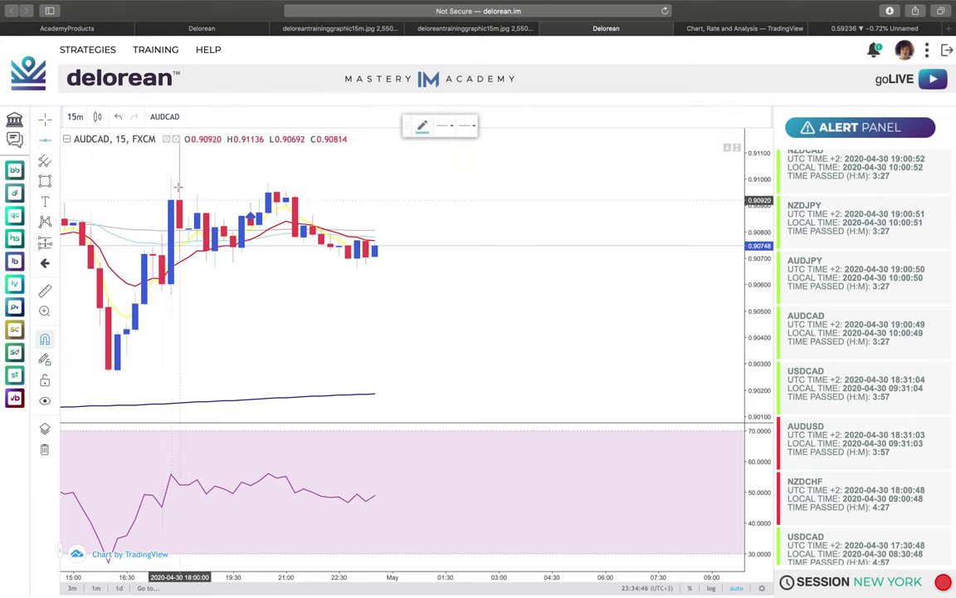
pyautogui.moveTo(199, 200); pyautogui.dragTo(222, 183)
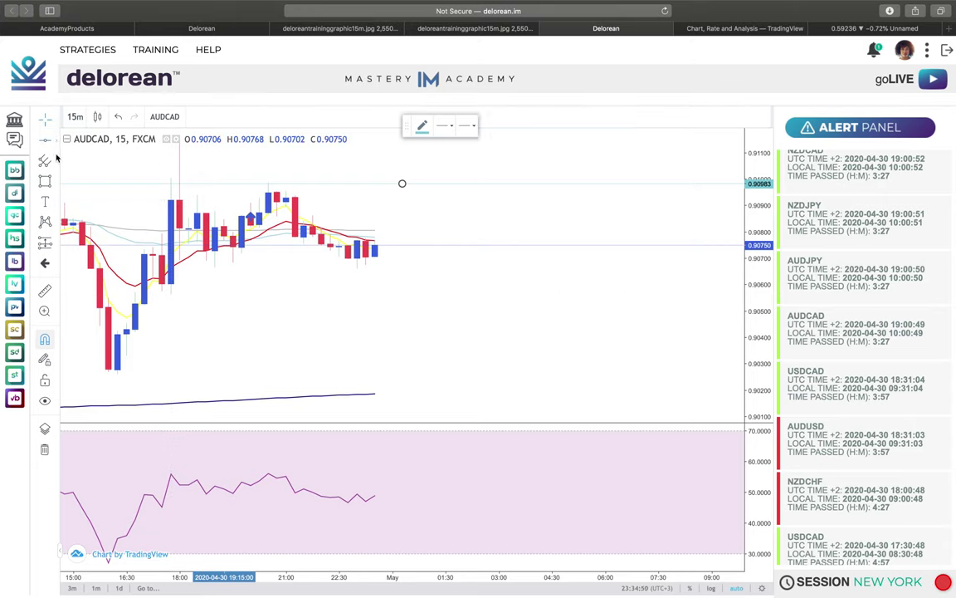
pyautogui.click(179, 291)
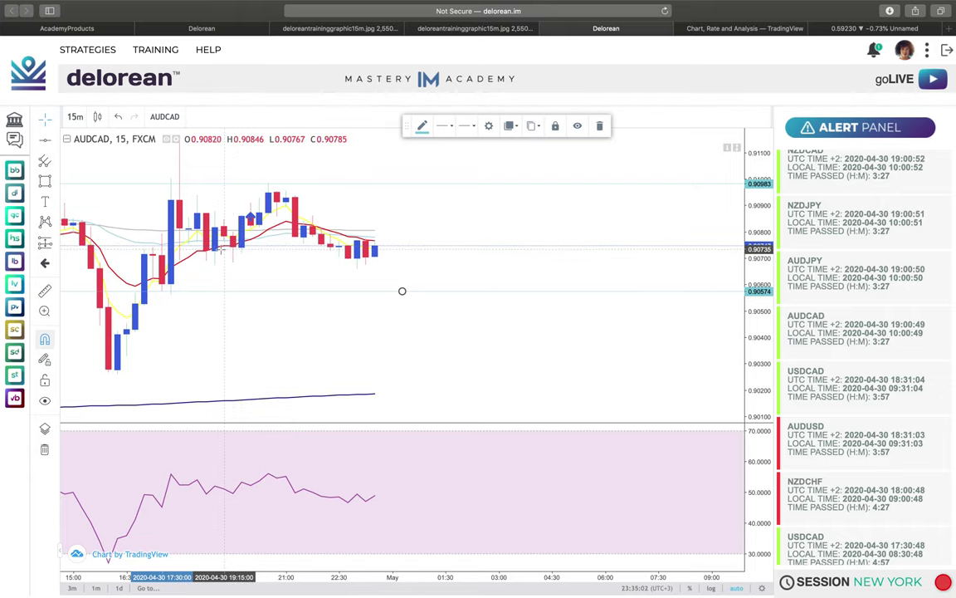
# - Brush a bracket beneath the AUDCAD candles from 19:15 to the 20:00 alert, under the red average
pyautogui.hscroll(-5, 249, 248)
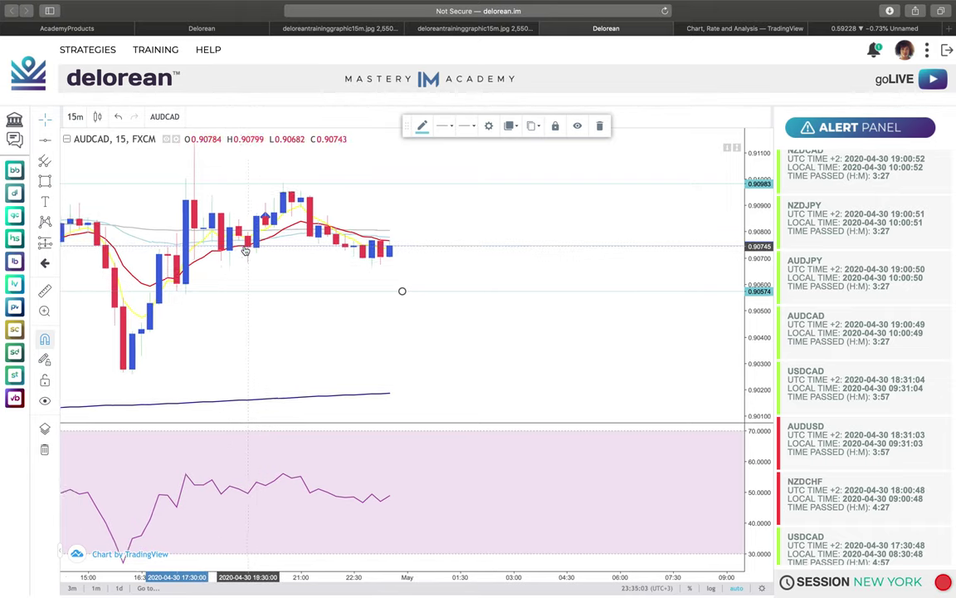
pyautogui.doubleClick(767, 333)
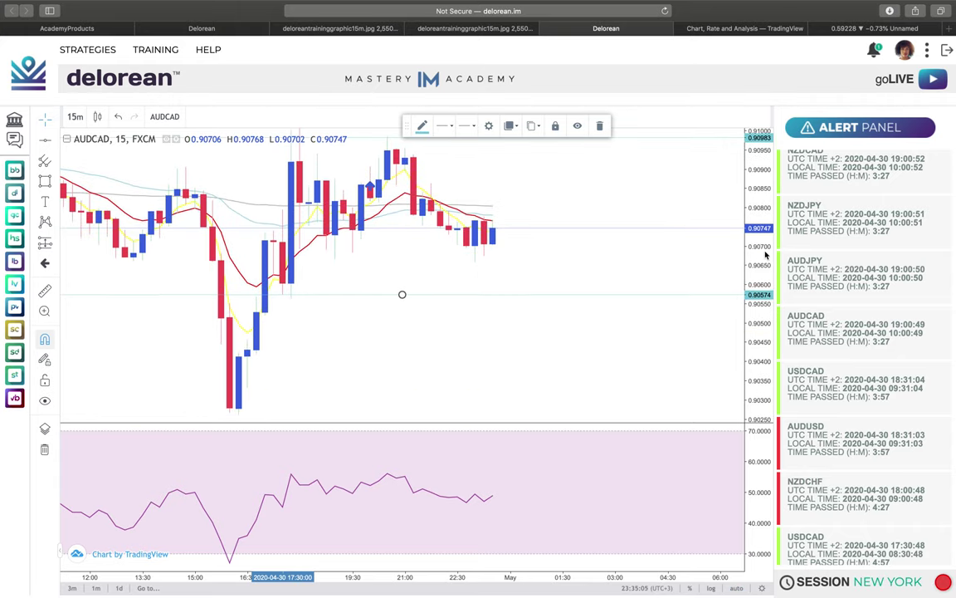
pyautogui.click(45, 310)
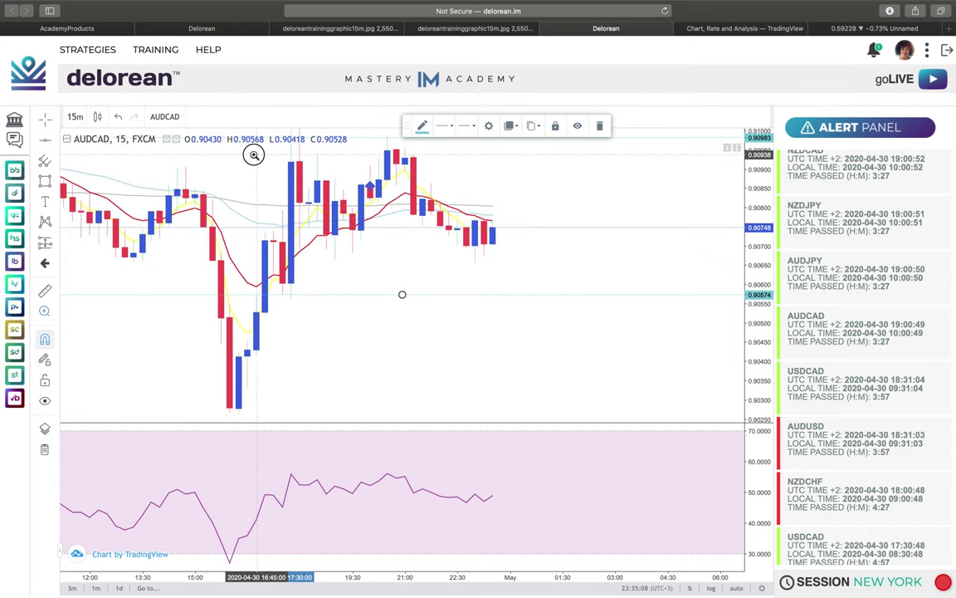
pyautogui.moveTo(253, 155); pyautogui.dragTo(531, 329)
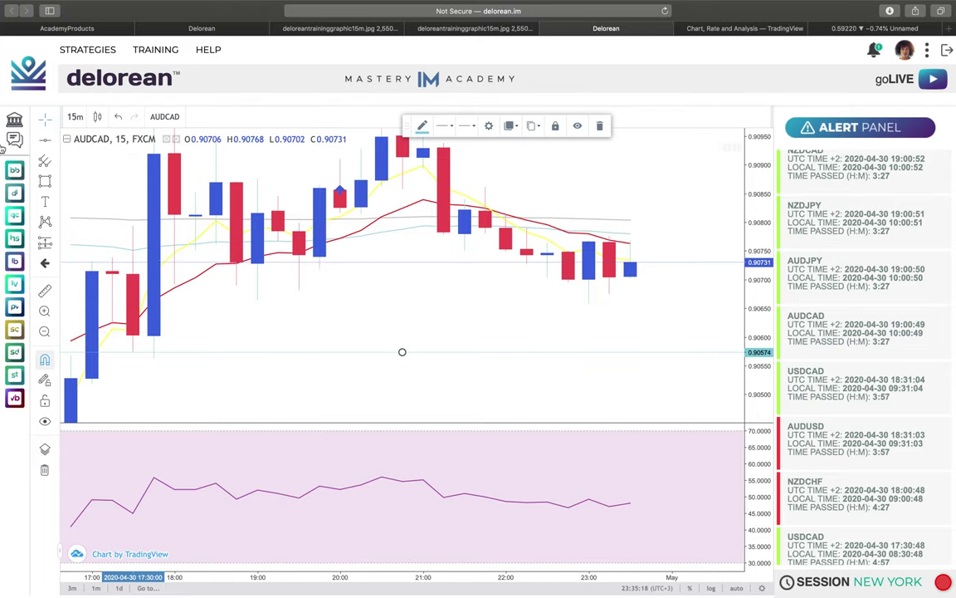
pyautogui.click(56, 189)
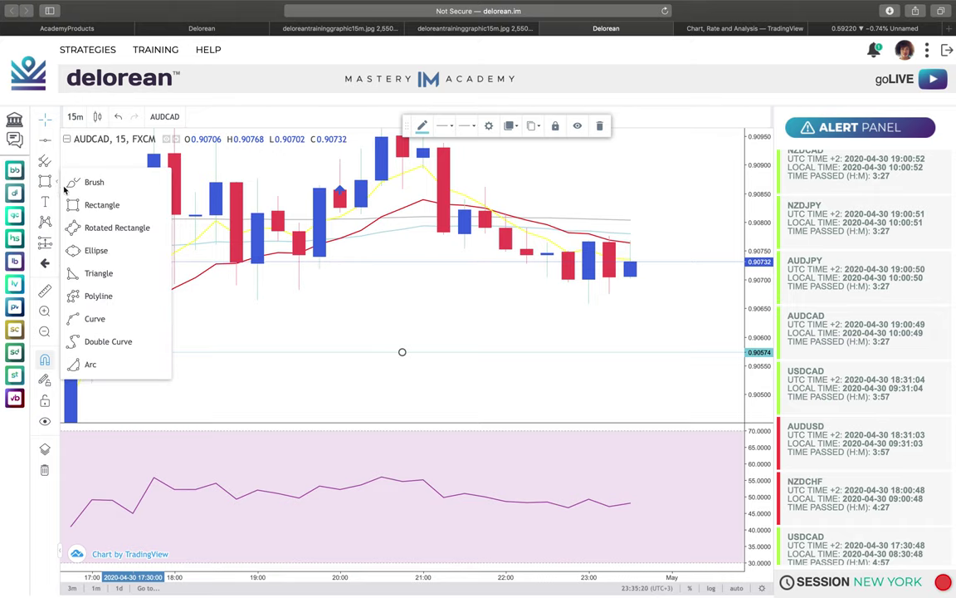
pyautogui.click(83, 183)
pyautogui.moveTo(276, 265)
pyautogui.mouseDown()
pyautogui.moveTo(277, 311)
pyautogui.moveTo(332, 310)
pyautogui.moveTo(340, 267)
pyautogui.mouseUp()
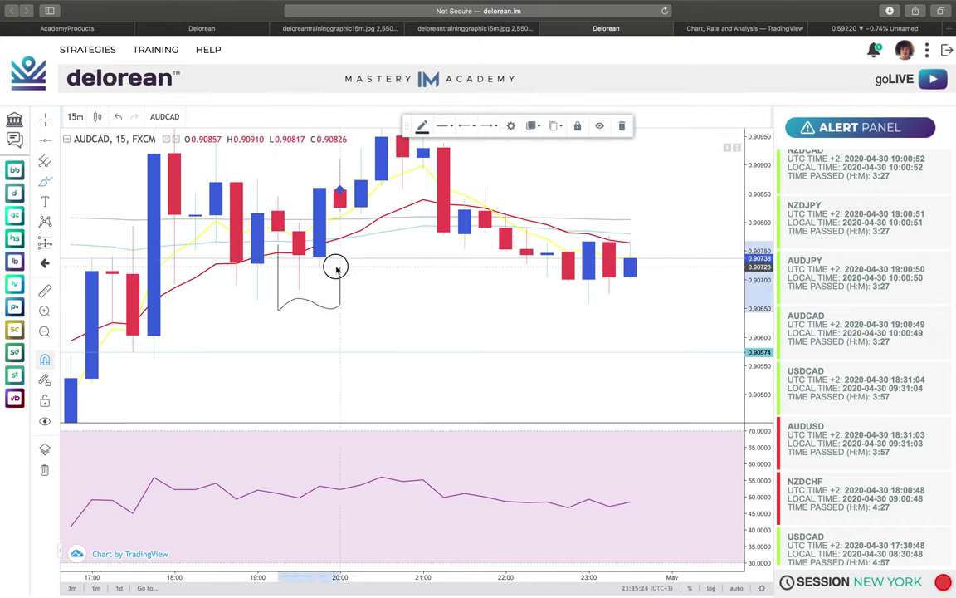
pyautogui.click(43, 120)
pyautogui.click(249, 321)
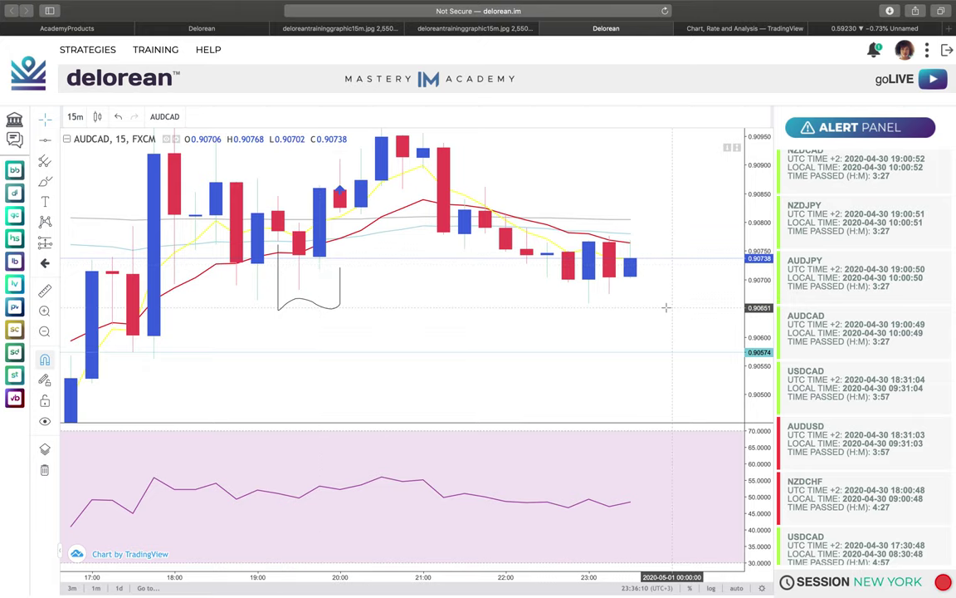
# - Brush a loop around the crossing of the light-blue and grey averages on AUDCAD, between about 15:30 and 16:15
pyautogui.moveTo(758, 197); pyautogui.dragTo(758, 240)
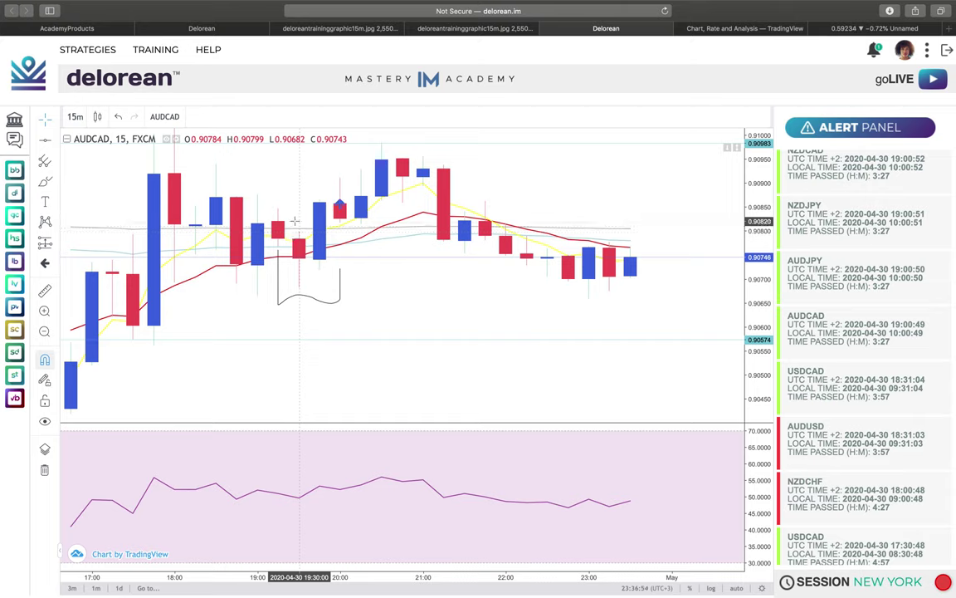
pyautogui.click(297, 220)
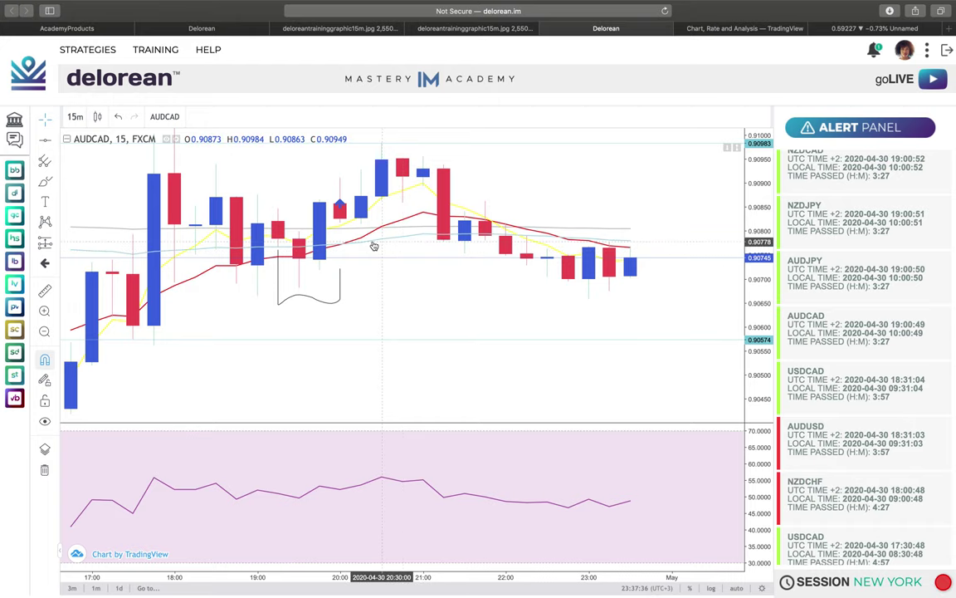
pyautogui.hscroll(-2, 326, 254)
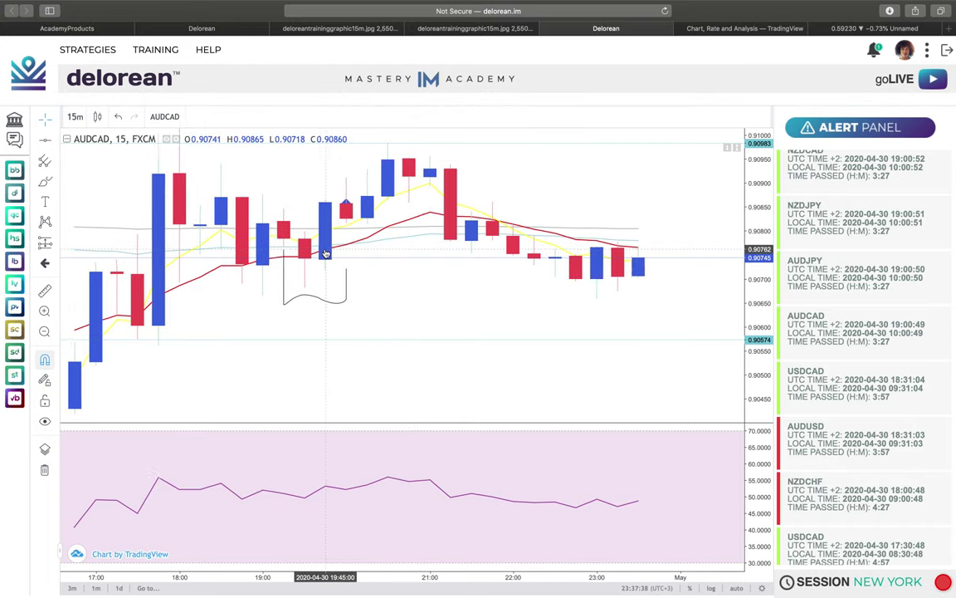
pyautogui.hscroll(-1, 325, 254)
pyautogui.click(239, 272)
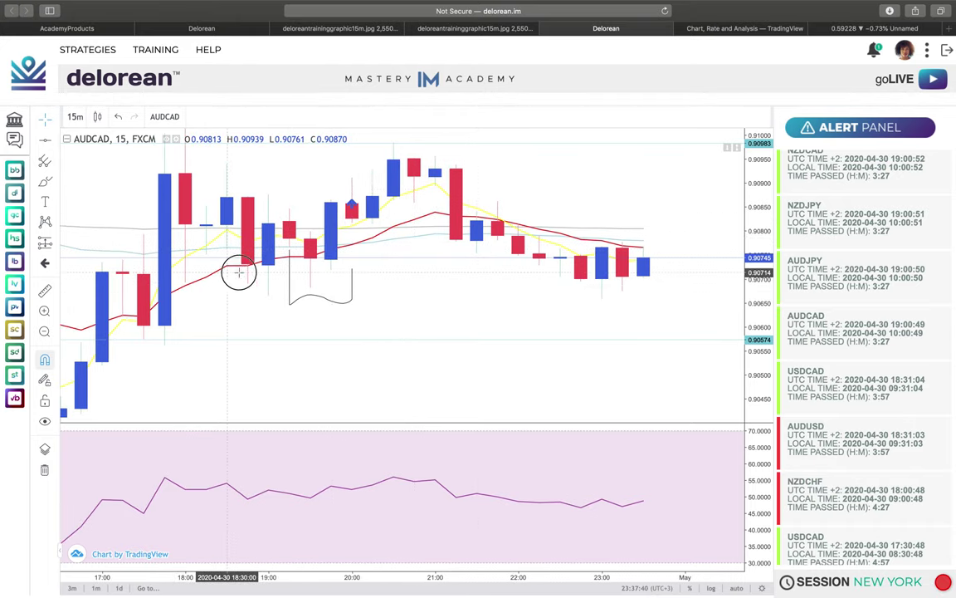
pyautogui.moveTo(239, 272); pyautogui.dragTo(350, 251)
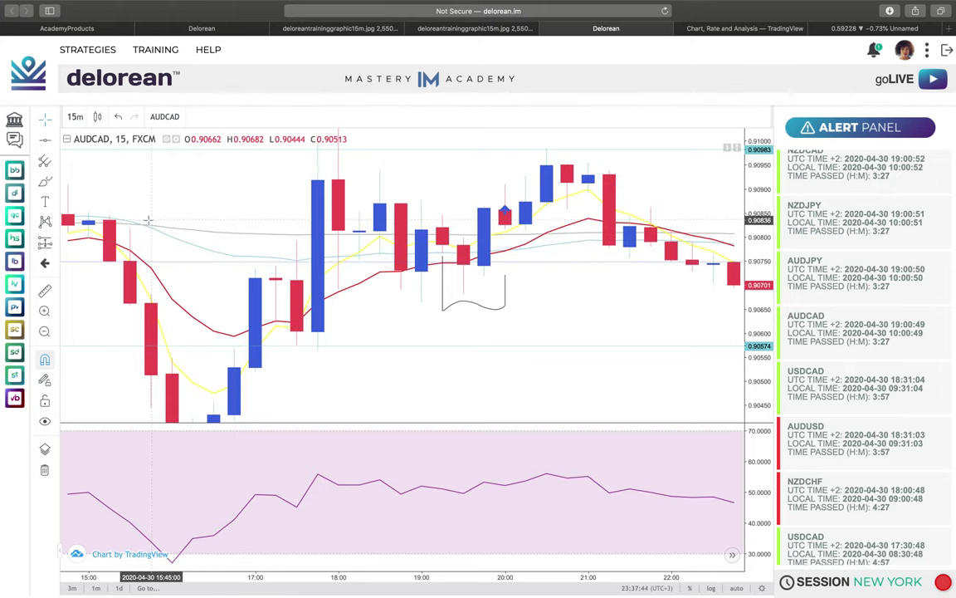
pyautogui.hotkey('alt', 't')
pyautogui.click(168, 196)
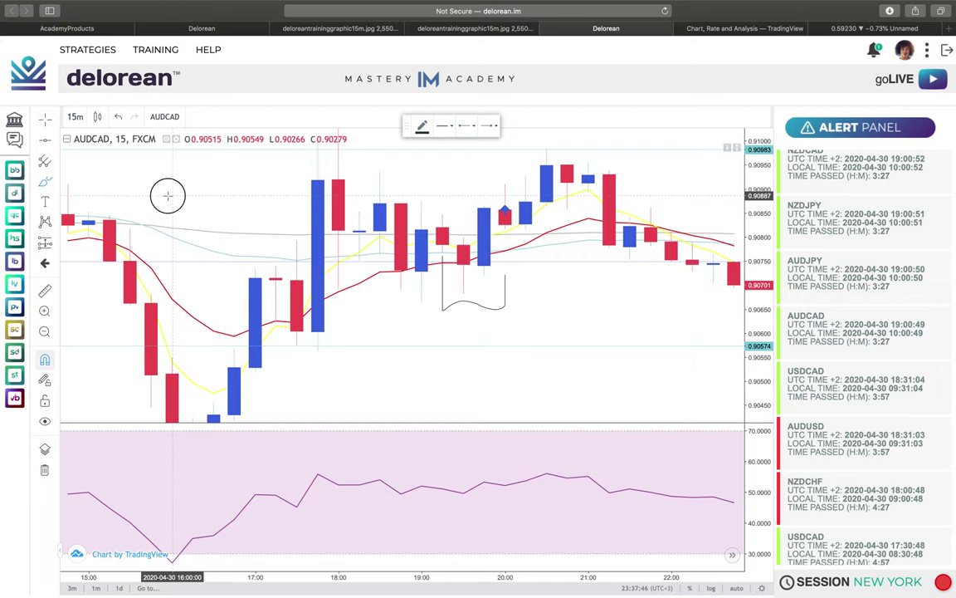
pyautogui.moveTo(168, 196)
pyautogui.mouseDown()
pyautogui.moveTo(122, 220)
pyautogui.moveTo(198, 220)
pyautogui.moveTo(151, 185)
pyautogui.mouseUp()
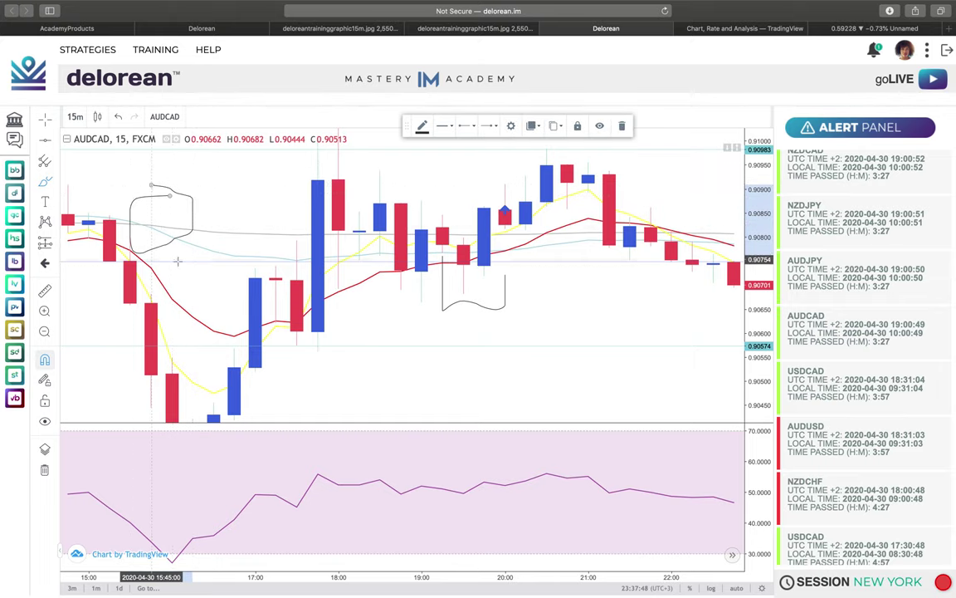
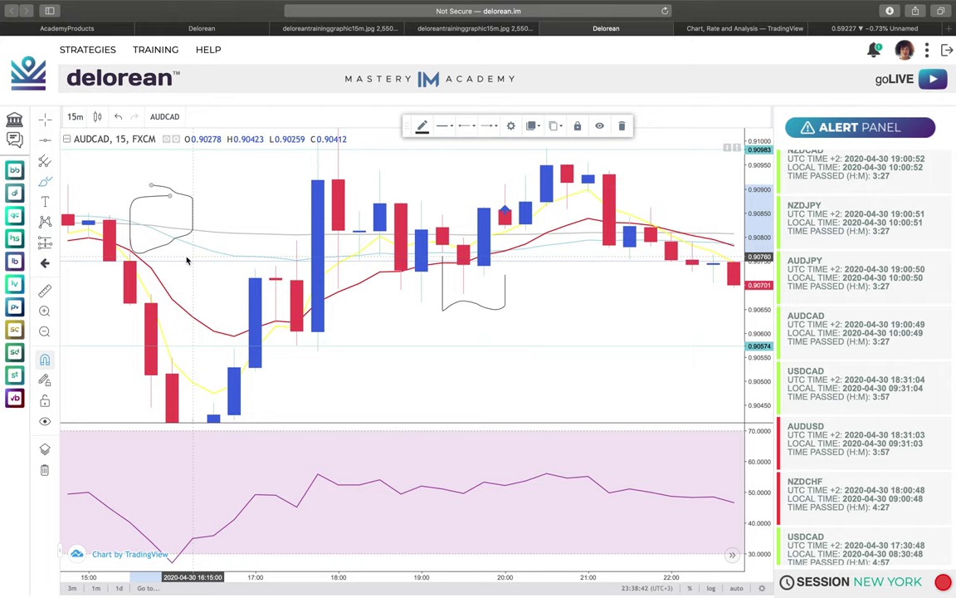
pyautogui.moveTo(150, 53)
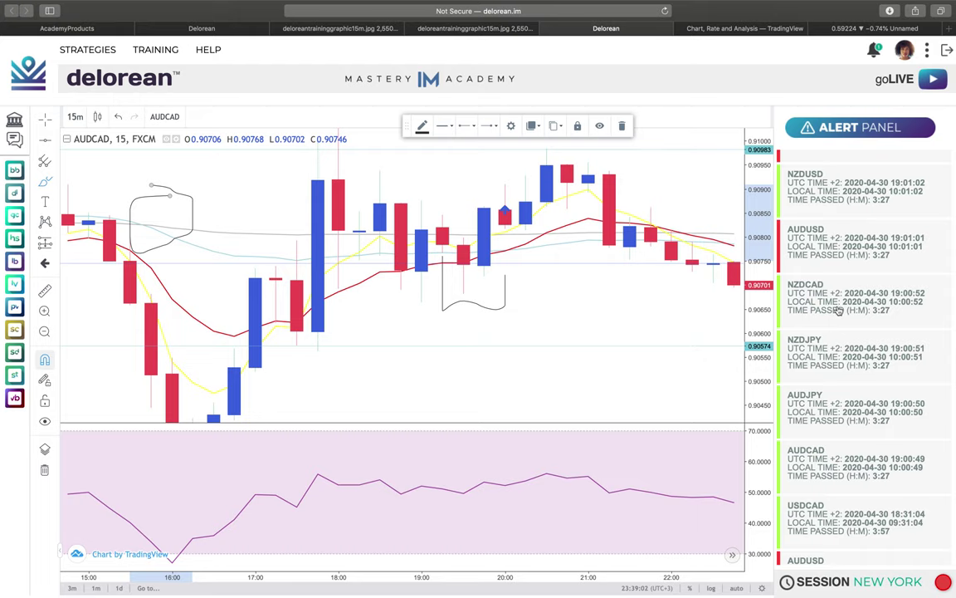
pyautogui.click(809, 295)
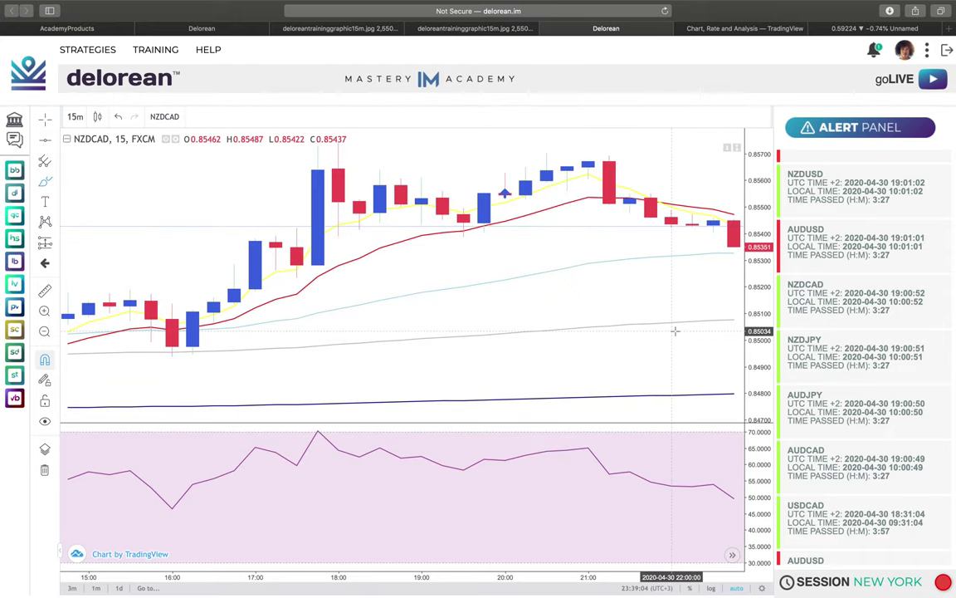
pyautogui.hscroll(5, 675, 330)
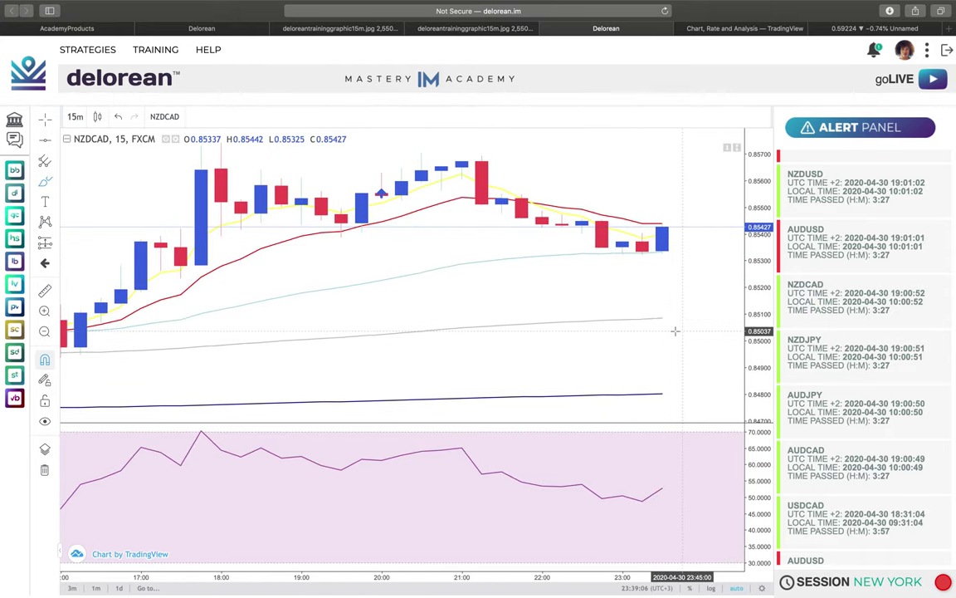
pyautogui.hscroll(-2, 675, 331)
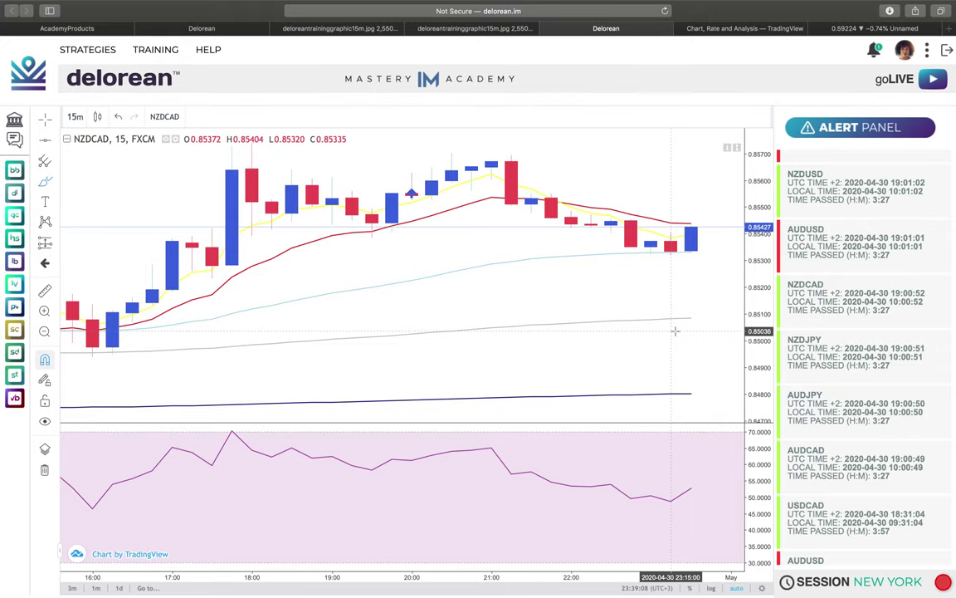
pyautogui.hscroll(2, 675, 330)
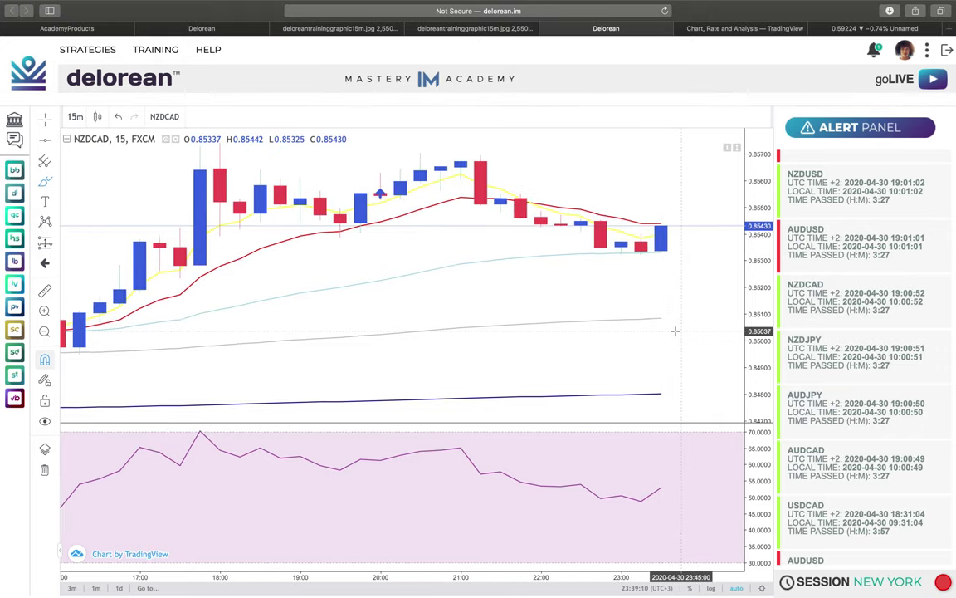
pyautogui.hscroll(6, 675, 330)
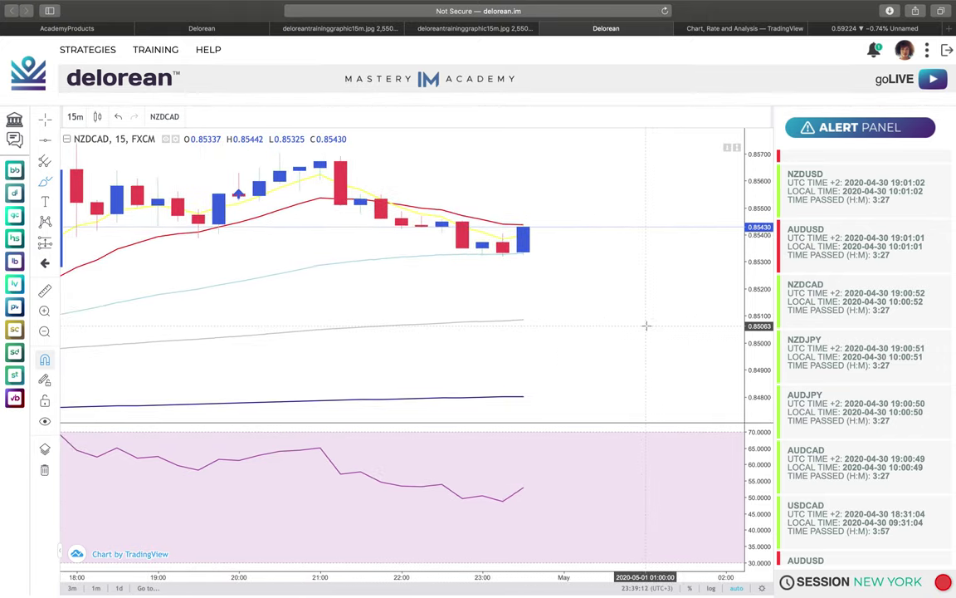
pyautogui.moveTo(760, 224); pyautogui.dragTo(760, 347)
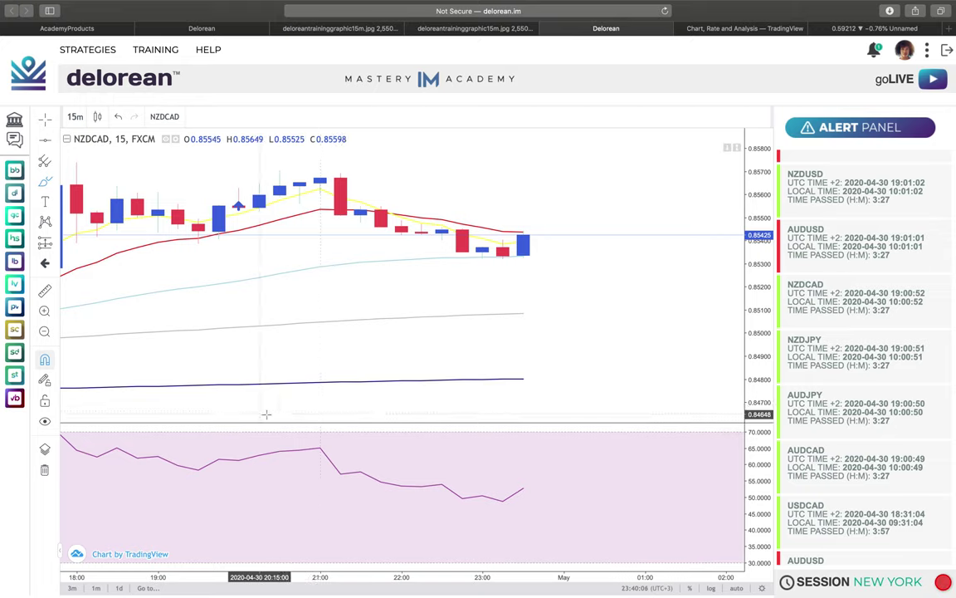
# - Draw a rectangle over the NZDCAD light-blue average from about 0.85426 to 0.85250, spanning 22:15 to 00:00
pyautogui.click(47, 181)
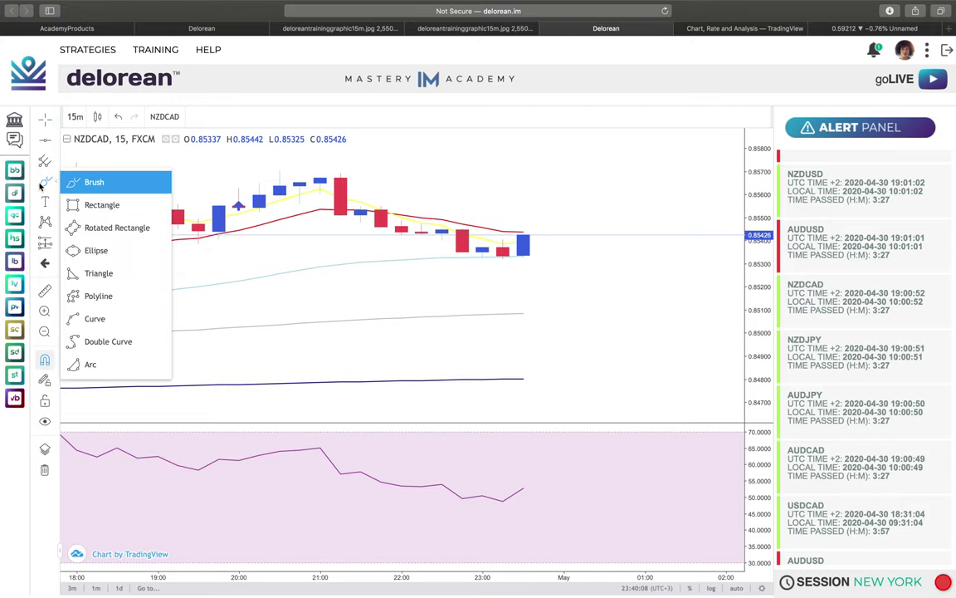
pyautogui.click(103, 205)
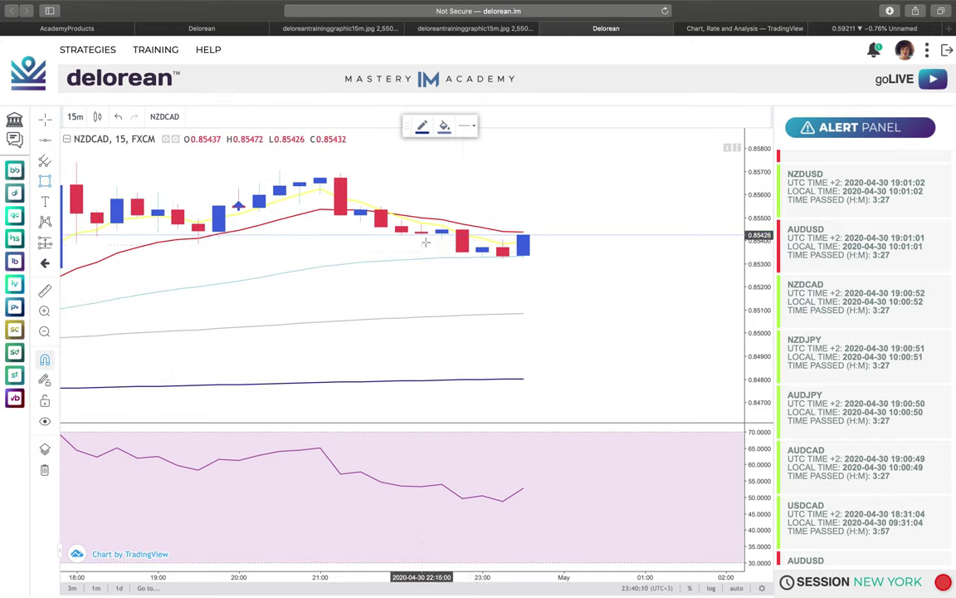
pyautogui.moveTo(422, 236); pyautogui.dragTo(563, 275)
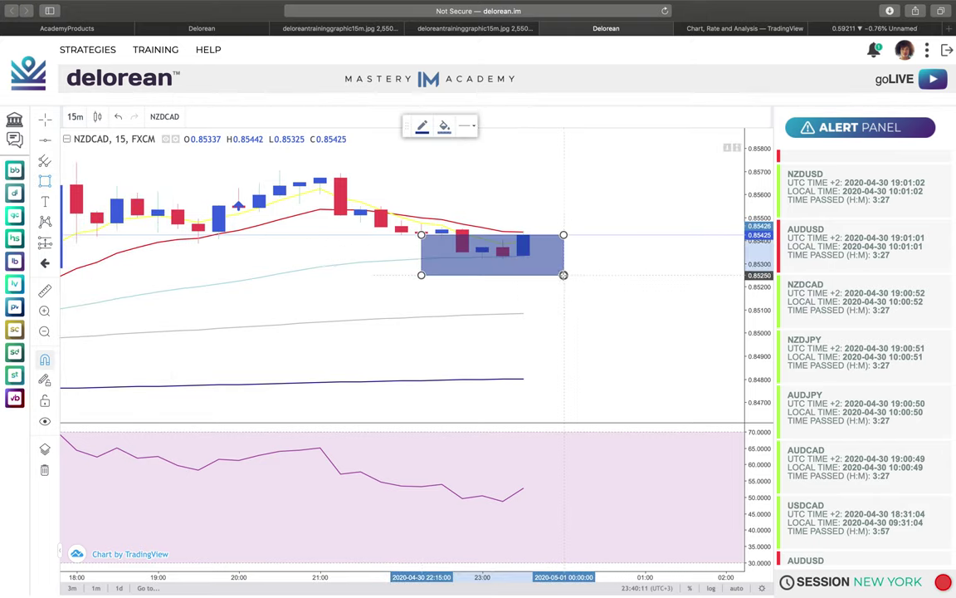
pyautogui.click(427, 303)
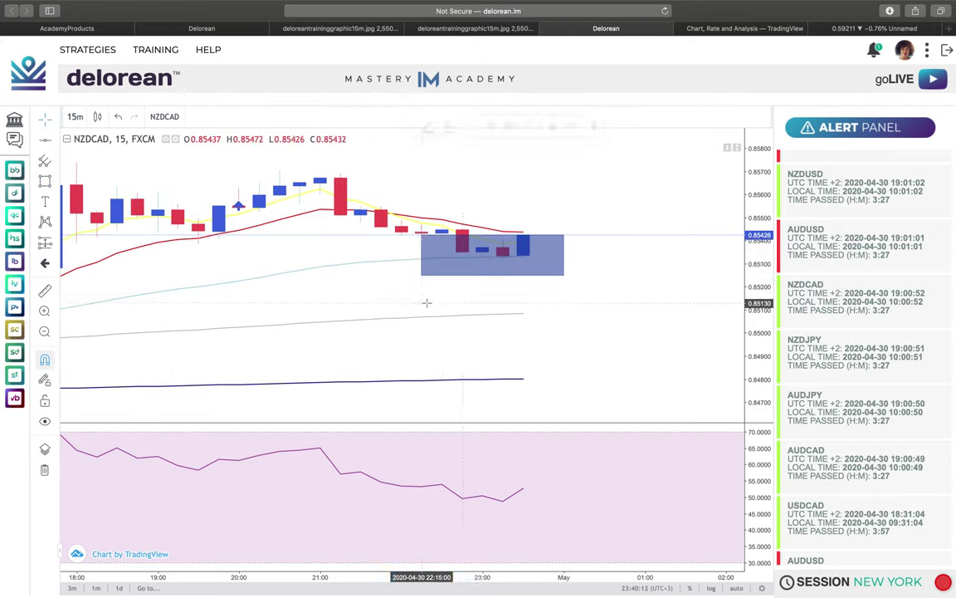
# - Draw rectangles over the NZDCAD grey average from about 0.85167 to 0.85004 and the dark-blue average from about 0.84870 to 0.84725
pyautogui.click(45, 181)
pyautogui.moveTo(401, 295)
pyautogui.mouseDown()
pyautogui.moveTo(534, 315)
pyautogui.moveTo(564, 332)
pyautogui.mouseUp()
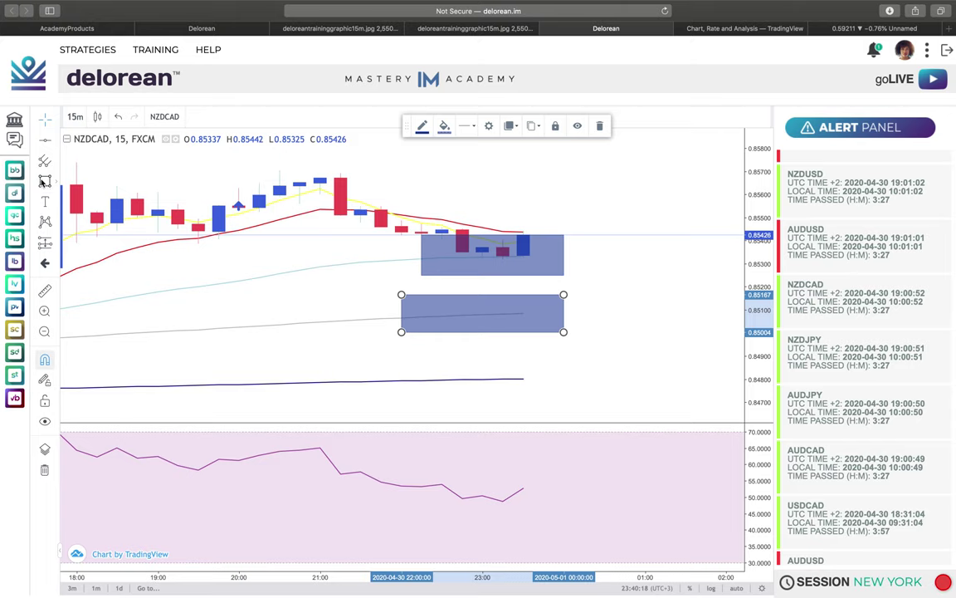
pyautogui.moveTo(381, 363); pyautogui.dragTo(584, 396)
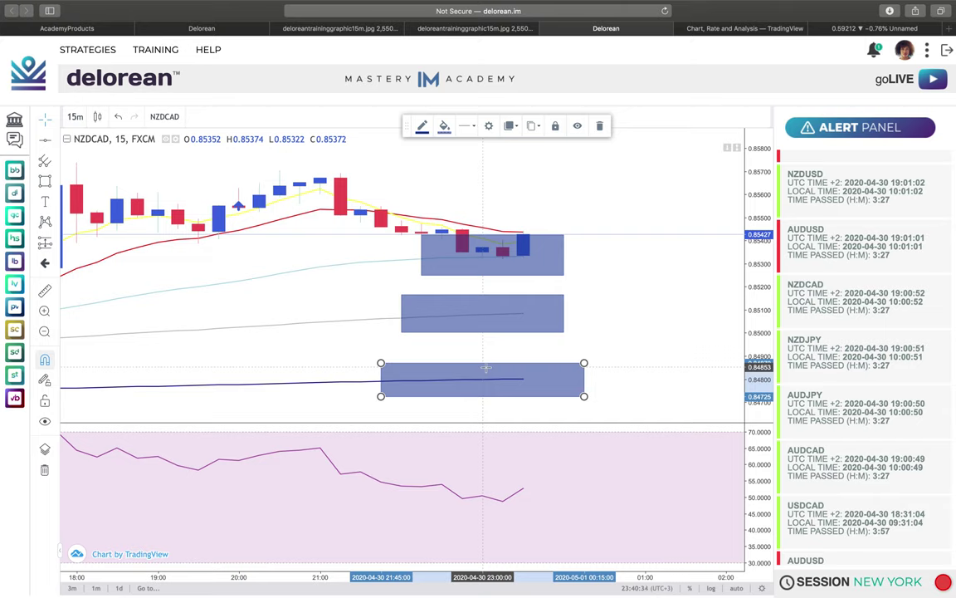
pyautogui.scroll(-3, 799, 370)
pyautogui.scroll(7, 799, 366)
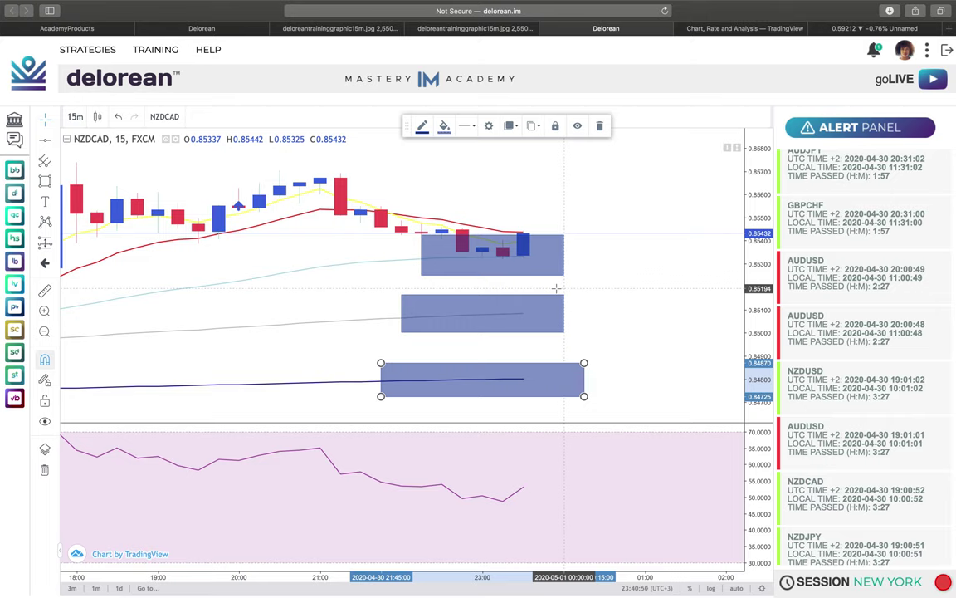
# - Switch to the NZDCHF 15-minute chart in TradingView, clear its drawings and remove the Matrx by Jusimen V2.0 indicator
pyautogui.click(743, 30)
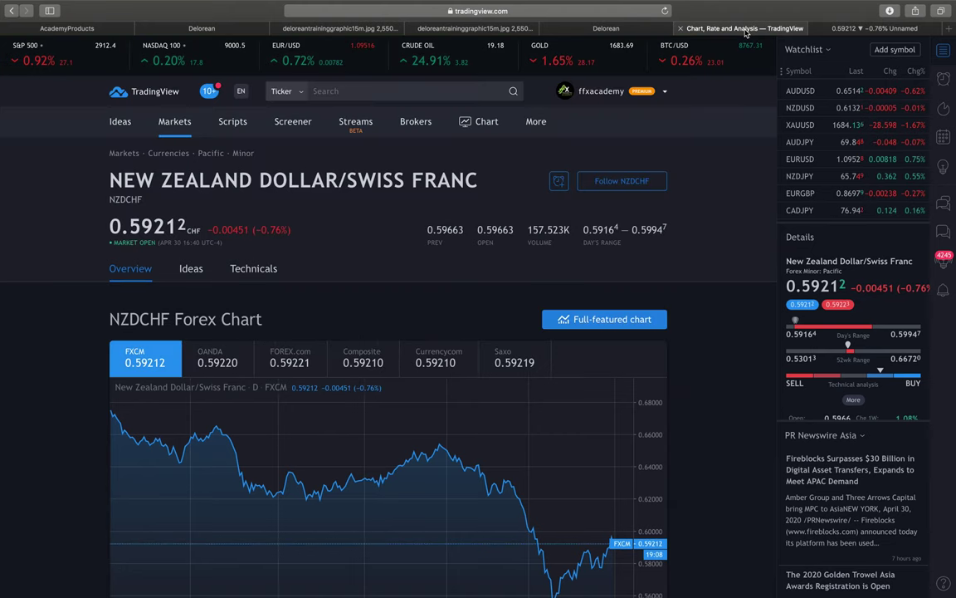
pyautogui.click(814, 29)
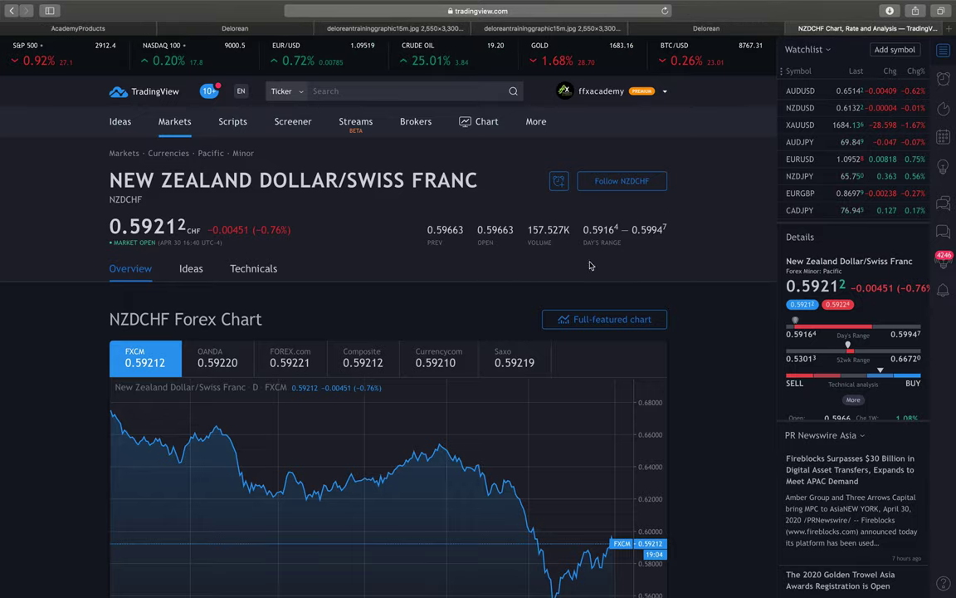
pyautogui.click(579, 323)
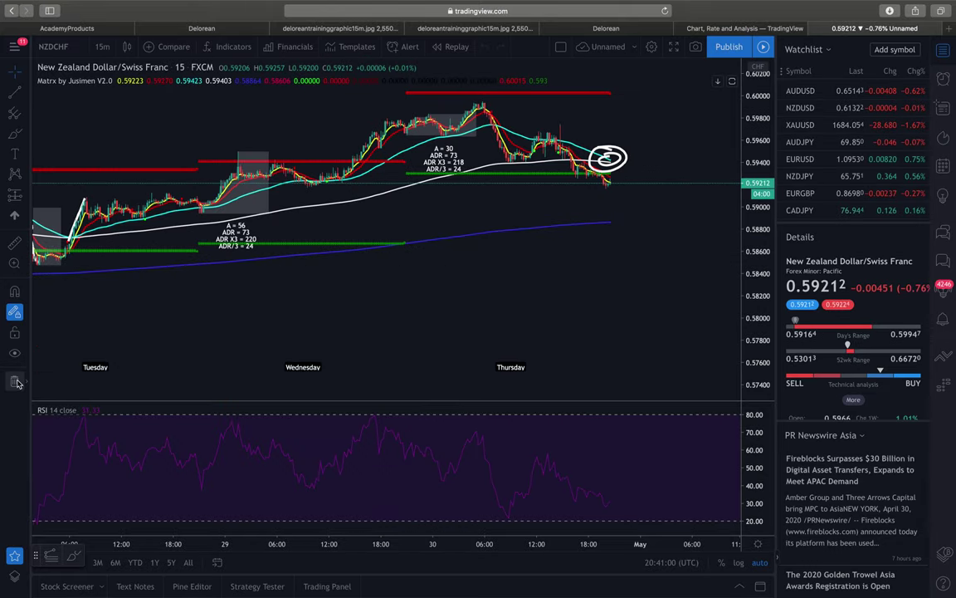
pyautogui.click(15, 382)
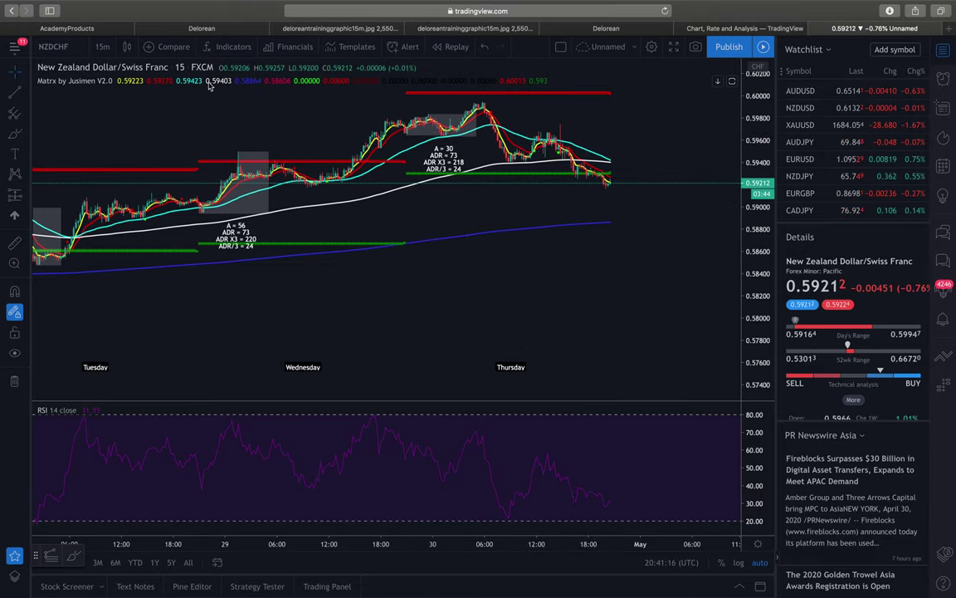
pyautogui.click(147, 81)
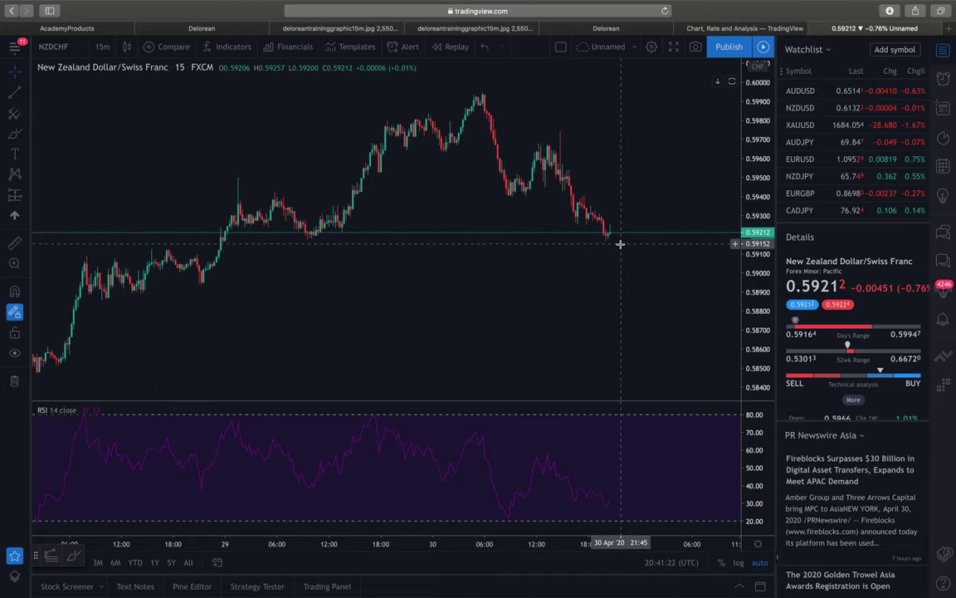
pyautogui.hscroll(2, 620, 244)
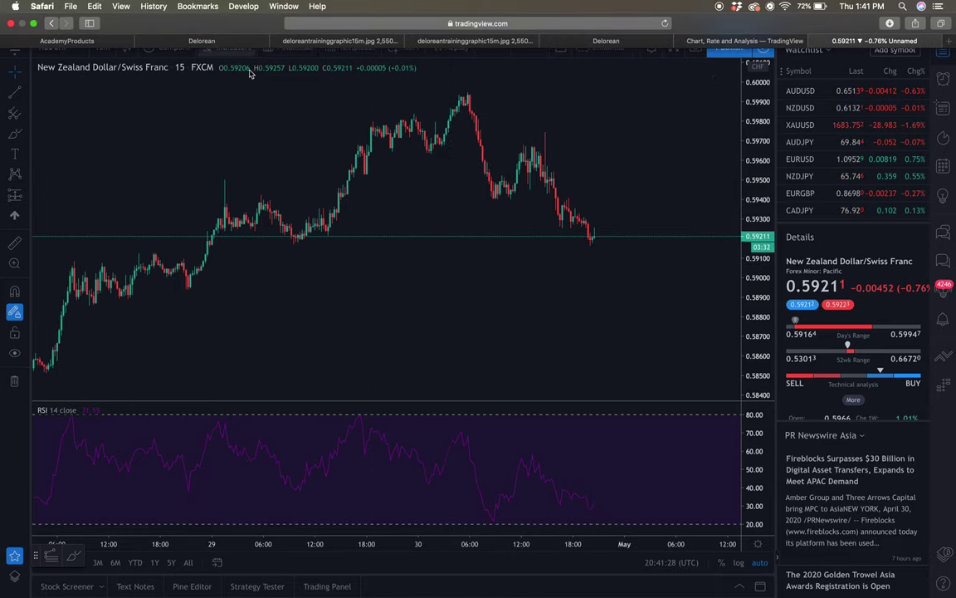
# - Search the indicators for "matrx" and add Market Maker Matrx by Jusimen V2.0 to the NZDCHF chart
pyautogui.click(218, 48)
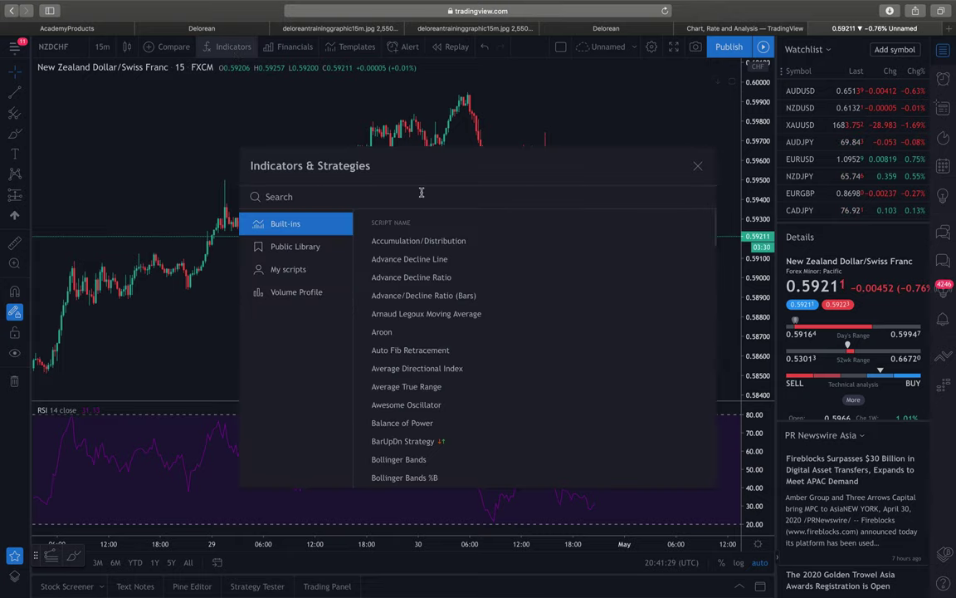
pyautogui.write('m')
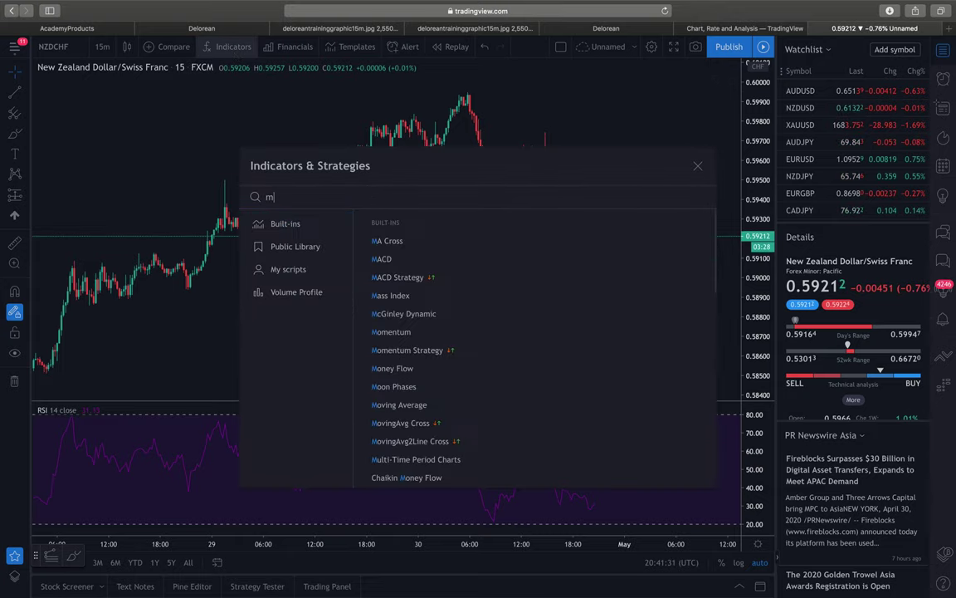
pyautogui.write('atrx')
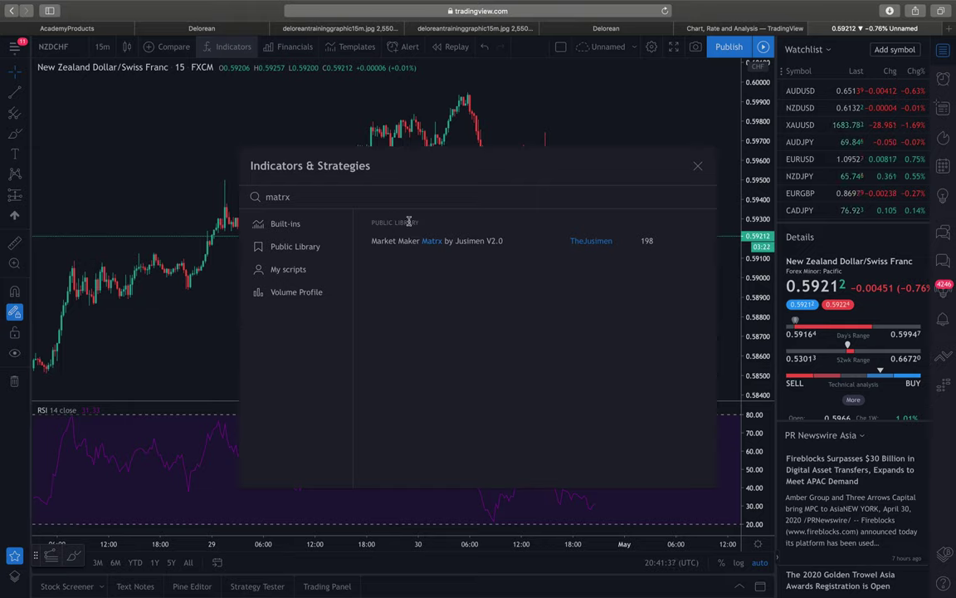
pyautogui.click(456, 242)
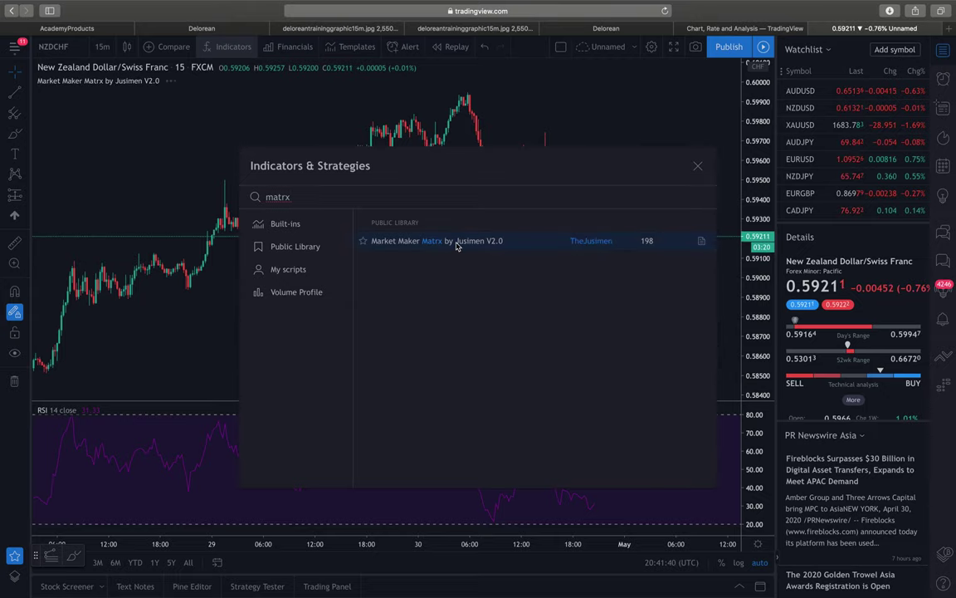
pyautogui.click(698, 166)
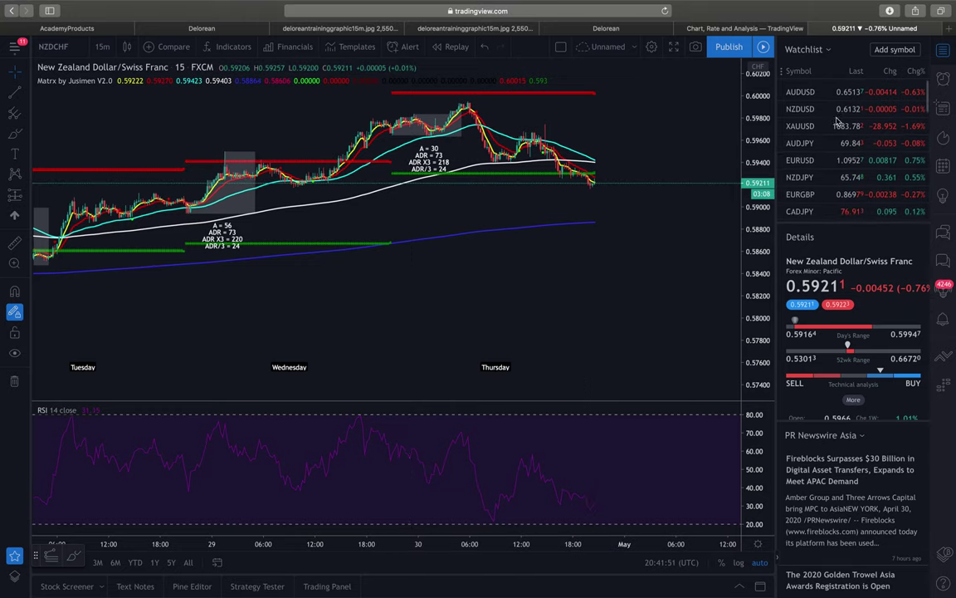
# - Open the AUDUSD chart and brush an arrow pointing down at the latest end of the turquoise average
pyautogui.click(830, 92)
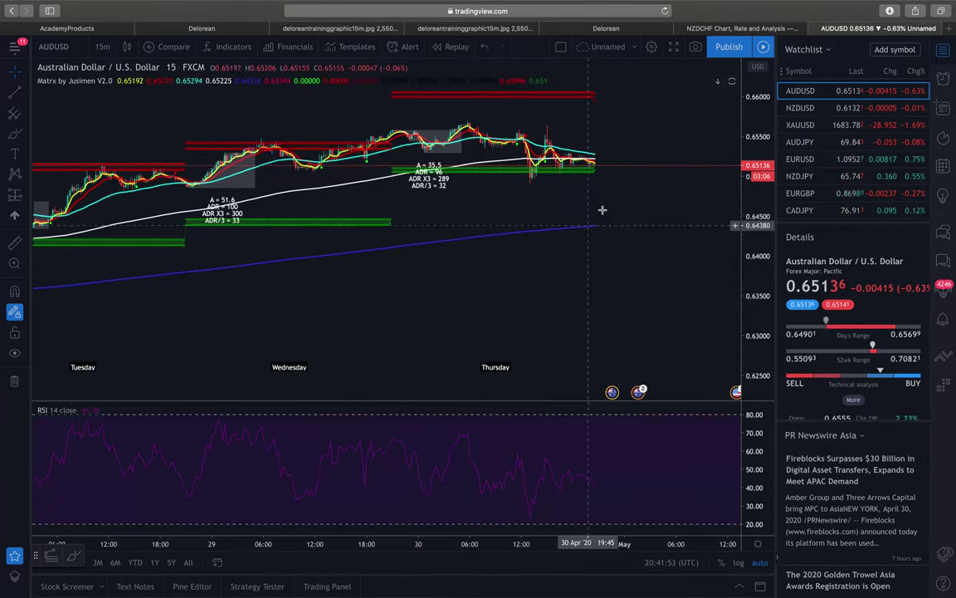
pyautogui.moveTo(739, 236); pyautogui.dragTo(741, 242)
pyautogui.moveTo(740, 161); pyautogui.dragTo(651, 220)
pyautogui.moveTo(754, 268); pyautogui.dragTo(754, 249)
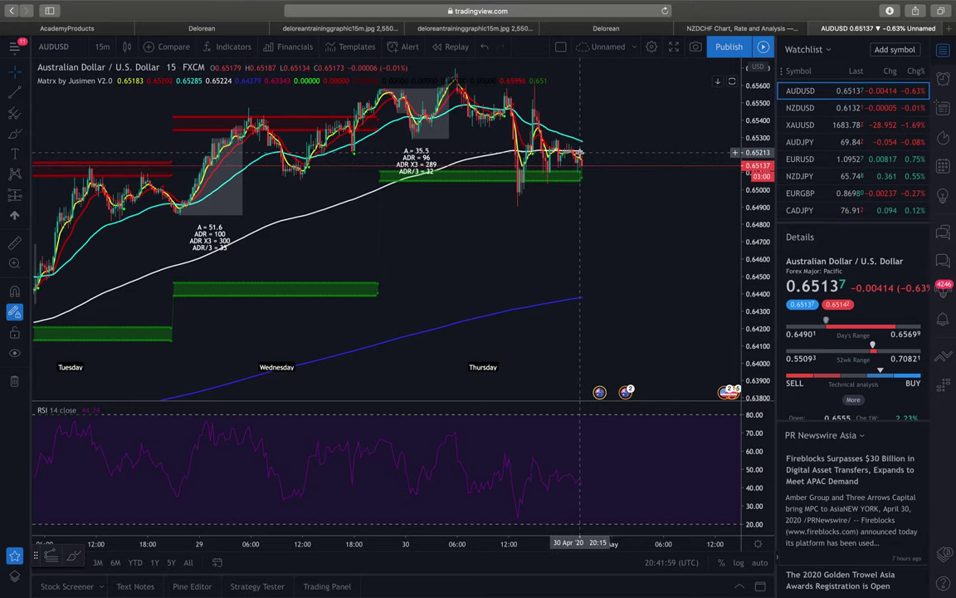
pyautogui.hotkey('alt', 'shift', 'b')
pyautogui.moveTo(624, 100); pyautogui.dragTo(596, 126)
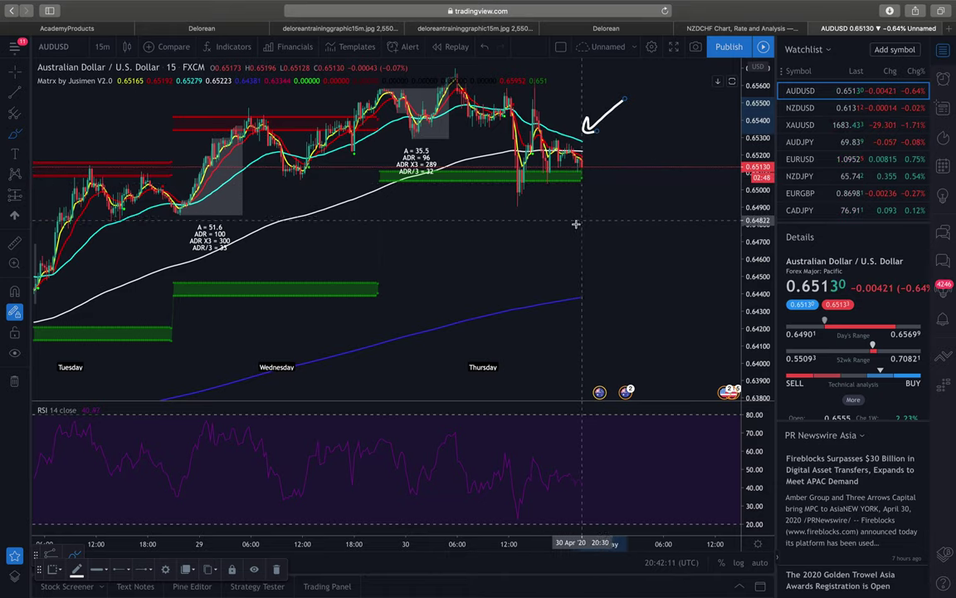
# - Brush a falling zigzag from the latest AUDUSD price to about 0.64671 and circle its pullback peak
pyautogui.moveTo(580, 153)
pyautogui.mouseDown()
pyautogui.moveTo(605, 218)
pyautogui.moveTo(628, 185)
pyautogui.moveTo(668, 246)
pyautogui.mouseUp()
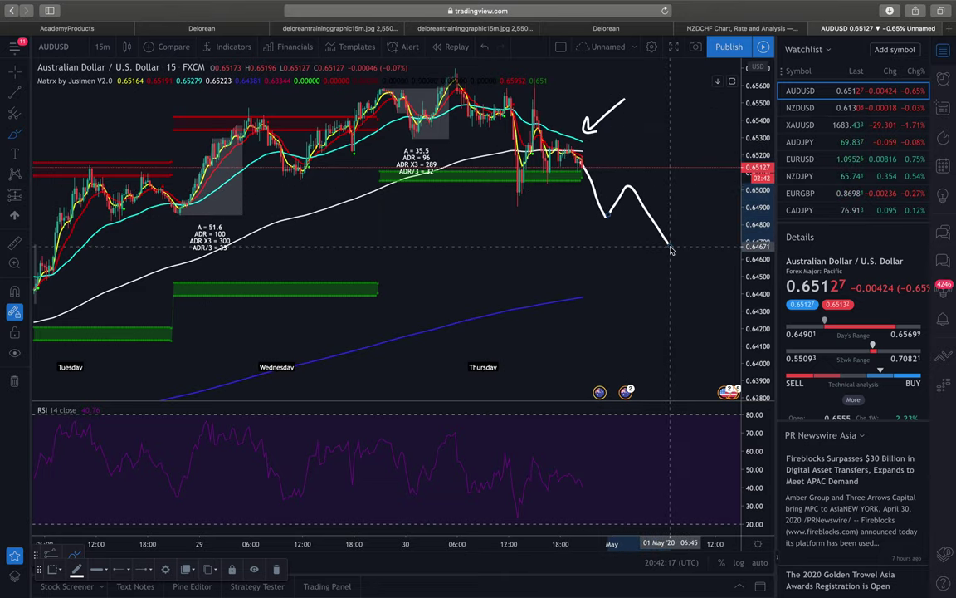
pyautogui.moveTo(638, 171)
pyautogui.mouseDown()
pyautogui.moveTo(623, 199)
pyautogui.moveTo(641, 171)
pyautogui.moveTo(632, 173)
pyautogui.mouseUp()
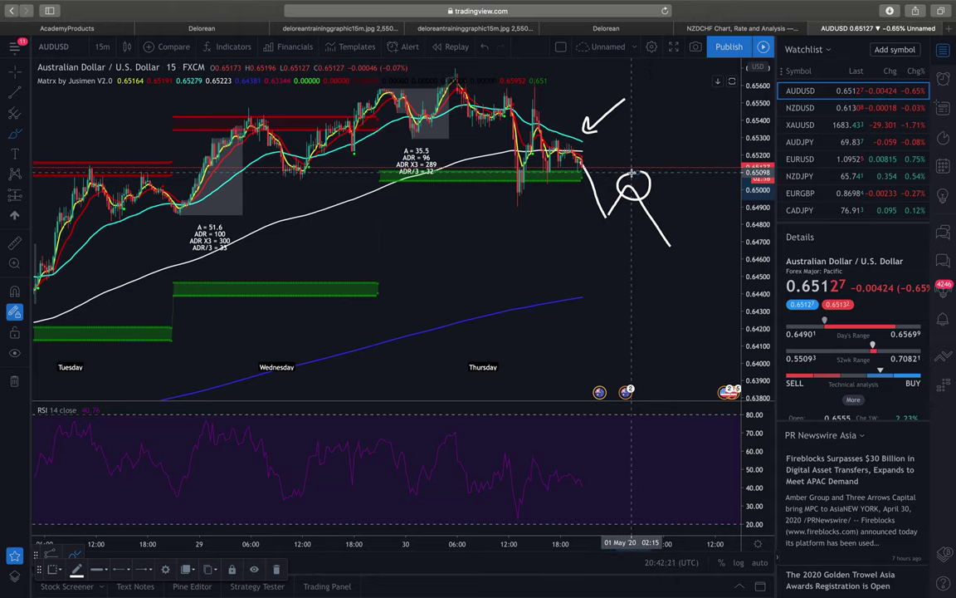
# - Open the AUDJPY chart and brush loops around the latest ends of the turquoise, white and blue averages
pyautogui.click(820, 145)
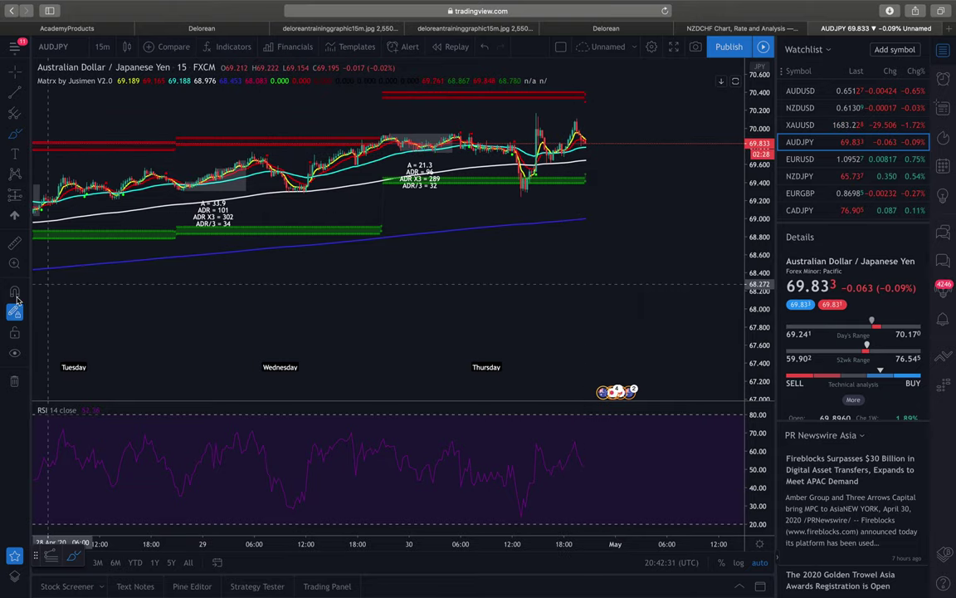
pyautogui.click(14, 263)
pyautogui.moveTo(519, 111); pyautogui.dragTo(652, 229)
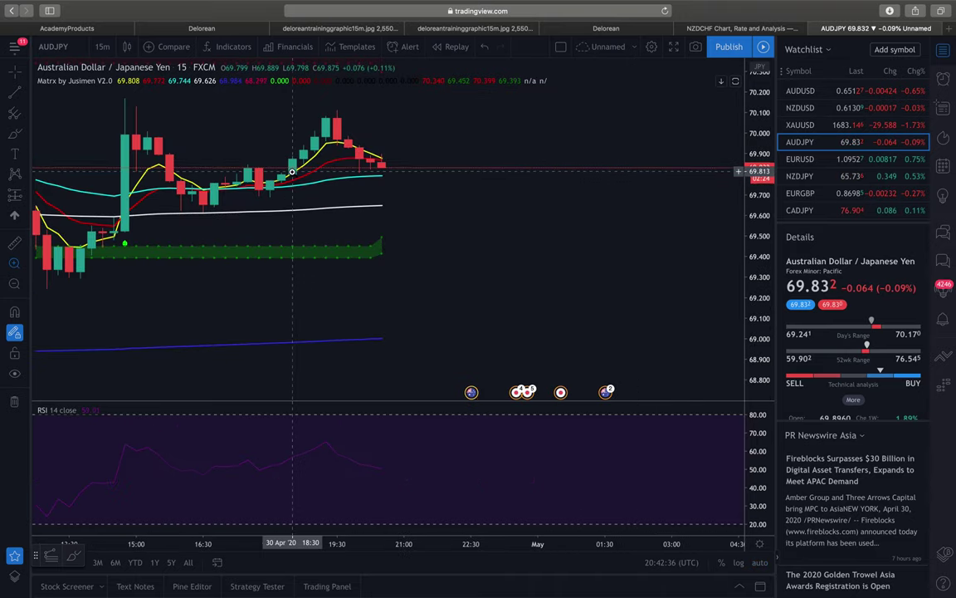
pyautogui.click(14, 133)
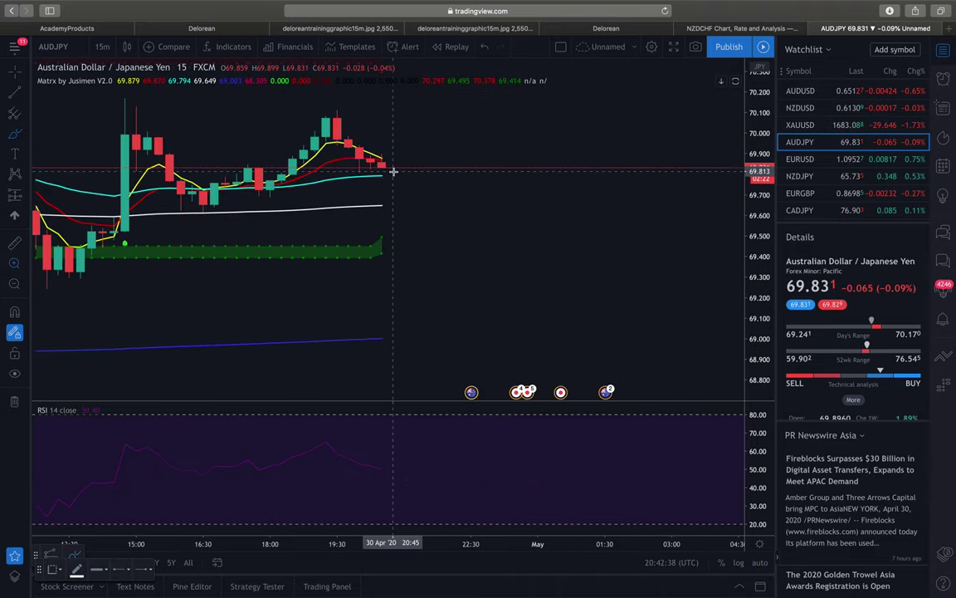
pyautogui.moveTo(375, 172)
pyautogui.mouseDown()
pyautogui.moveTo(340, 181)
pyautogui.moveTo(375, 186)
pyautogui.moveTo(398, 176)
pyautogui.moveTo(380, 170)
pyautogui.moveTo(336, 199)
pyautogui.moveTo(337, 218)
pyautogui.moveTo(395, 198)
pyautogui.mouseUp()
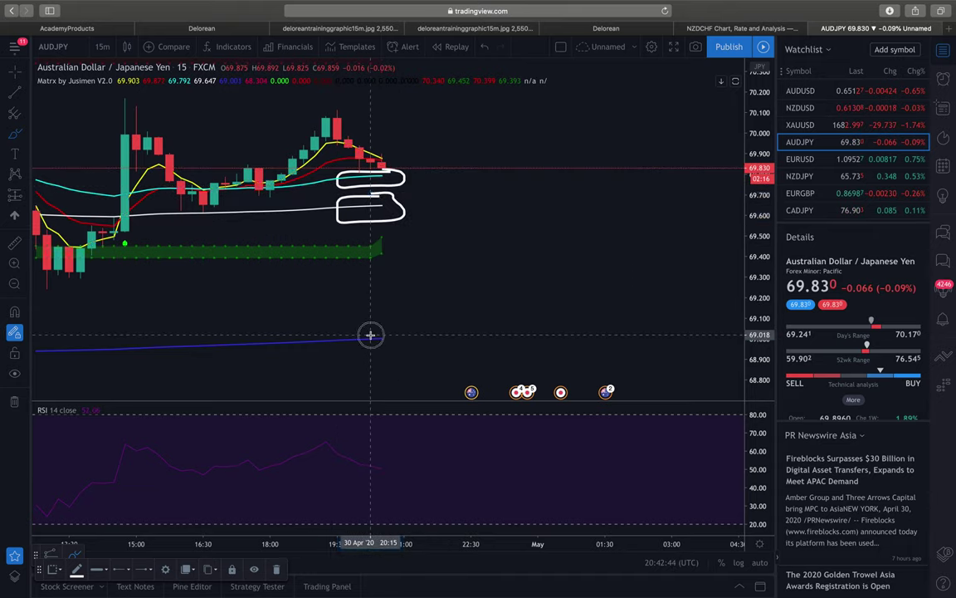
pyautogui.moveTo(369, 335)
pyautogui.mouseDown()
pyautogui.moveTo(339, 351)
pyautogui.moveTo(395, 326)
pyautogui.mouseUp()
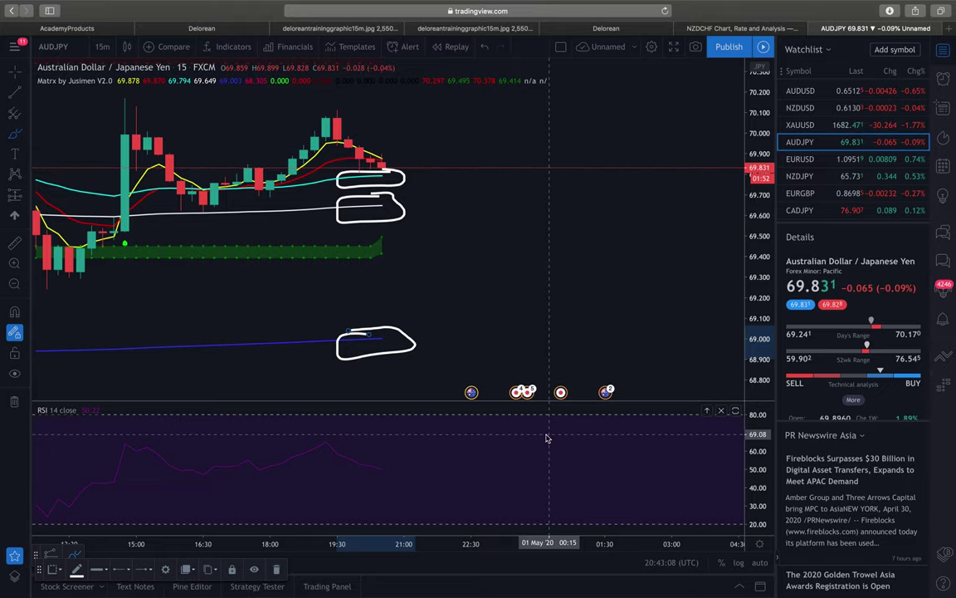
pyautogui.click(184, 28)
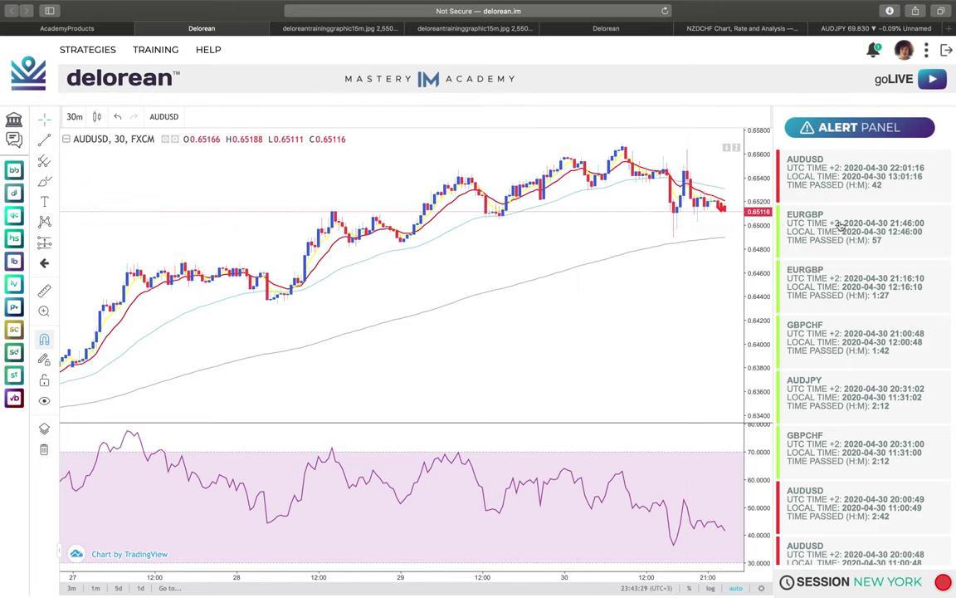
pyautogui.click(855, 231)
pyautogui.scroll(-10, 848, 382)
pyautogui.click(848, 421)
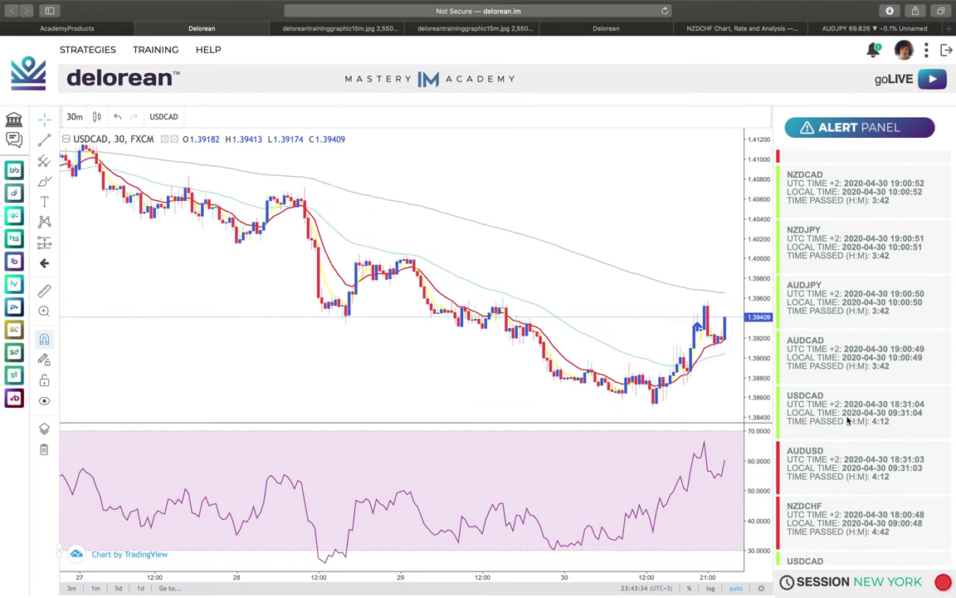
pyautogui.scroll(-5, 848, 421)
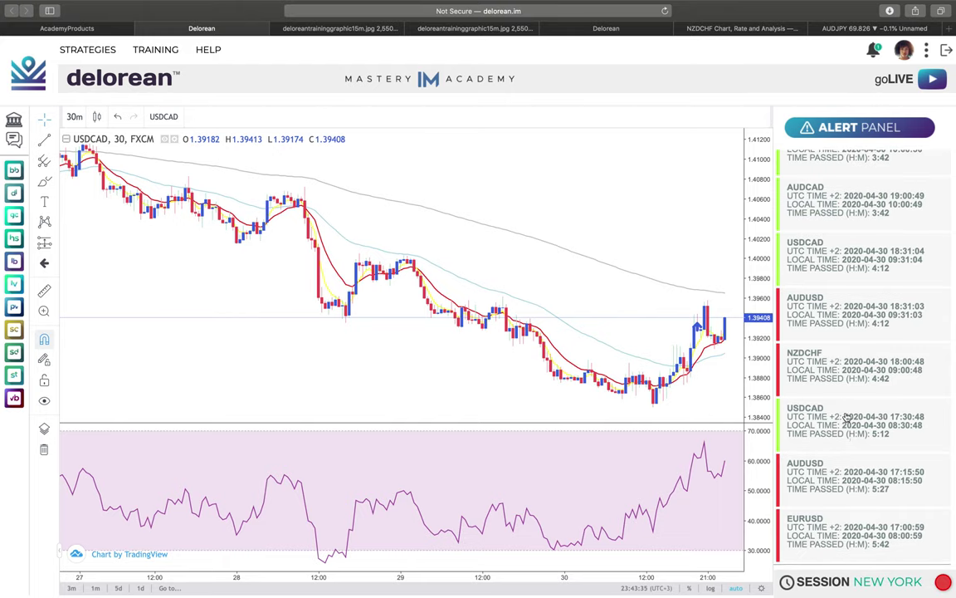
pyautogui.click(838, 492)
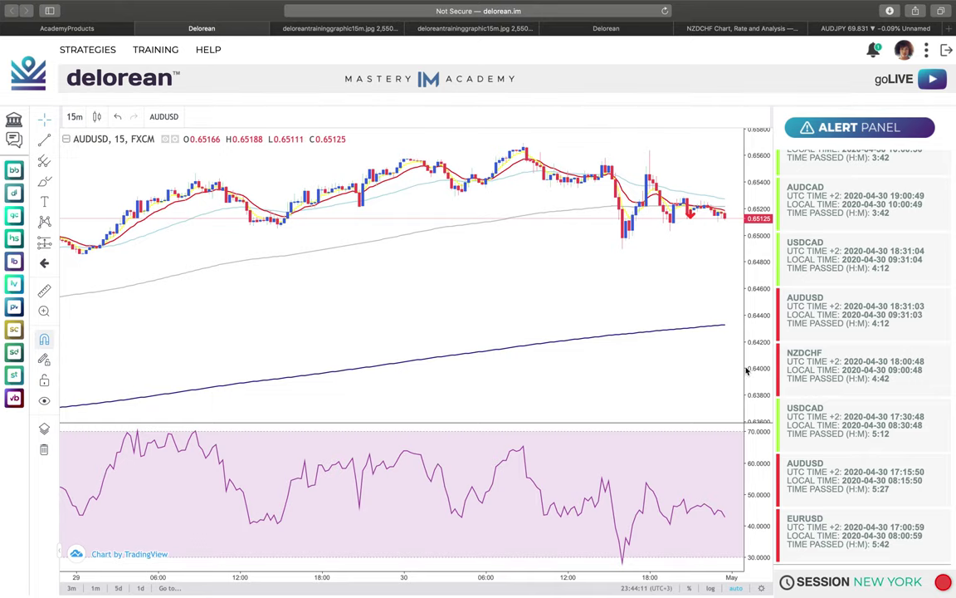
pyautogui.click(839, 222)
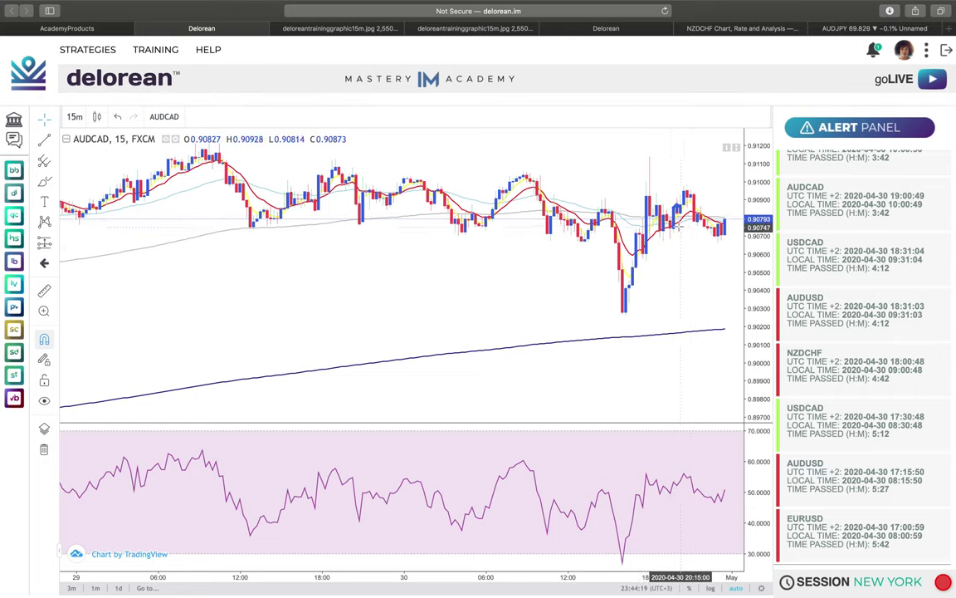
pyautogui.scroll(3, 826, 279)
pyautogui.scroll(2, 825, 279)
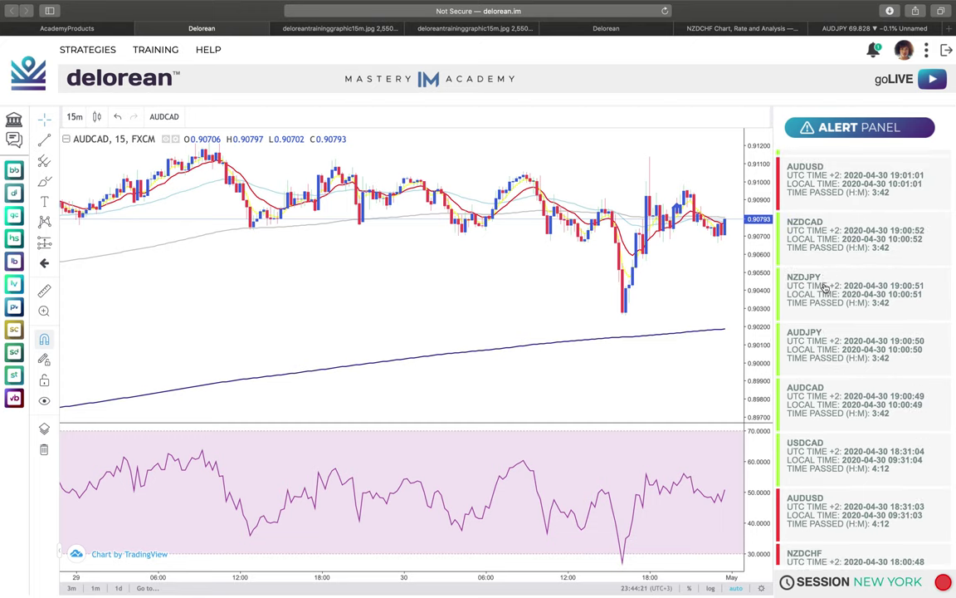
pyautogui.scroll(4, 818, 252)
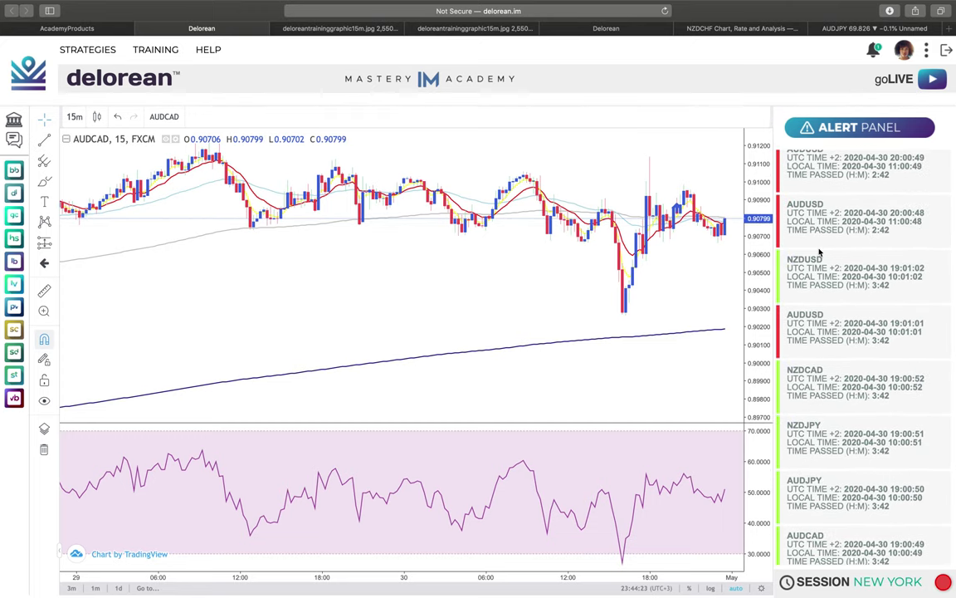
pyautogui.scroll(7, 819, 252)
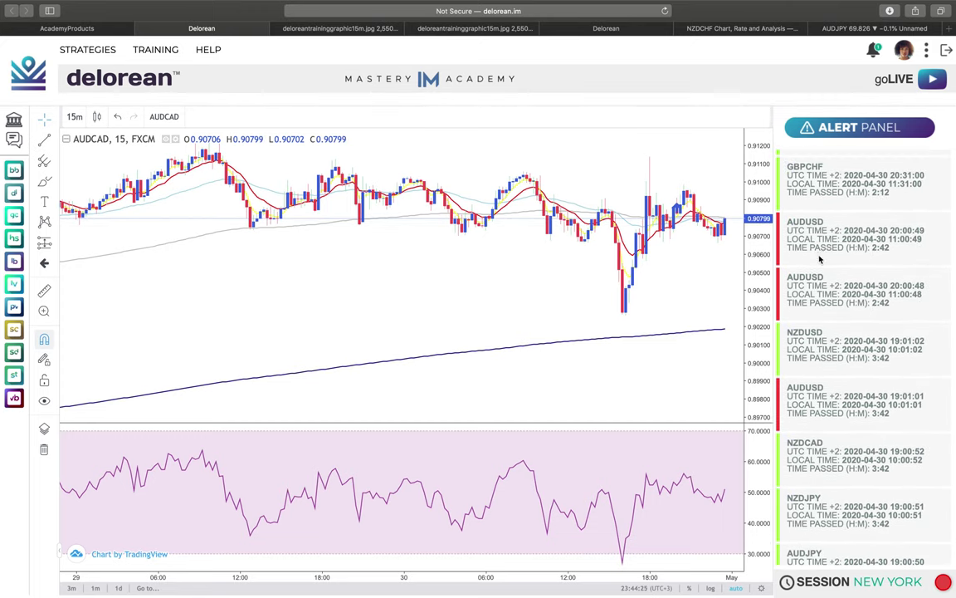
pyautogui.scroll(2, 821, 241)
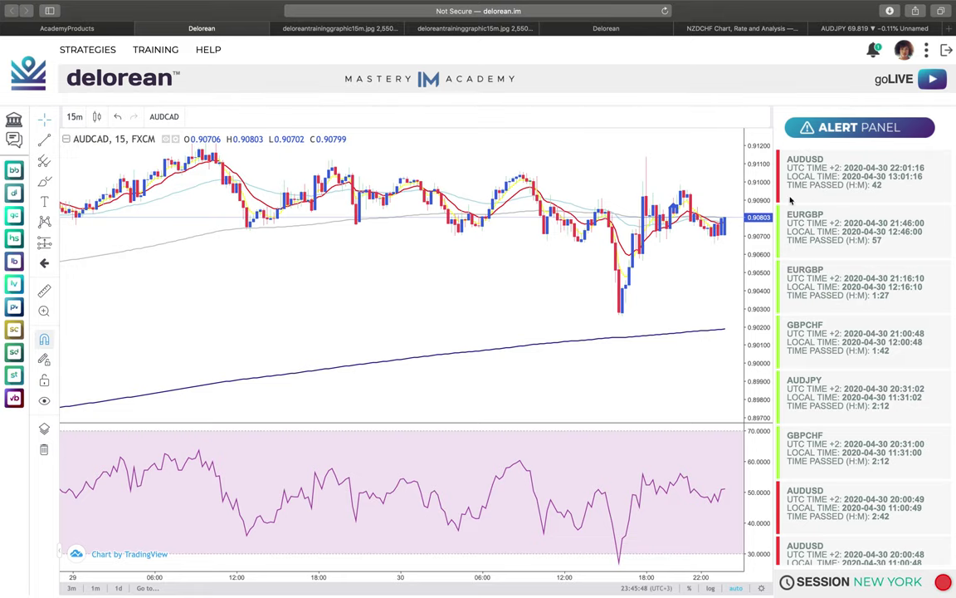
# - Enlarge the RSI pane over most of the AUDCAD chart and shrink it back to its former height
pyautogui.moveTo(640, 423); pyautogui.dragTo(677, 133)
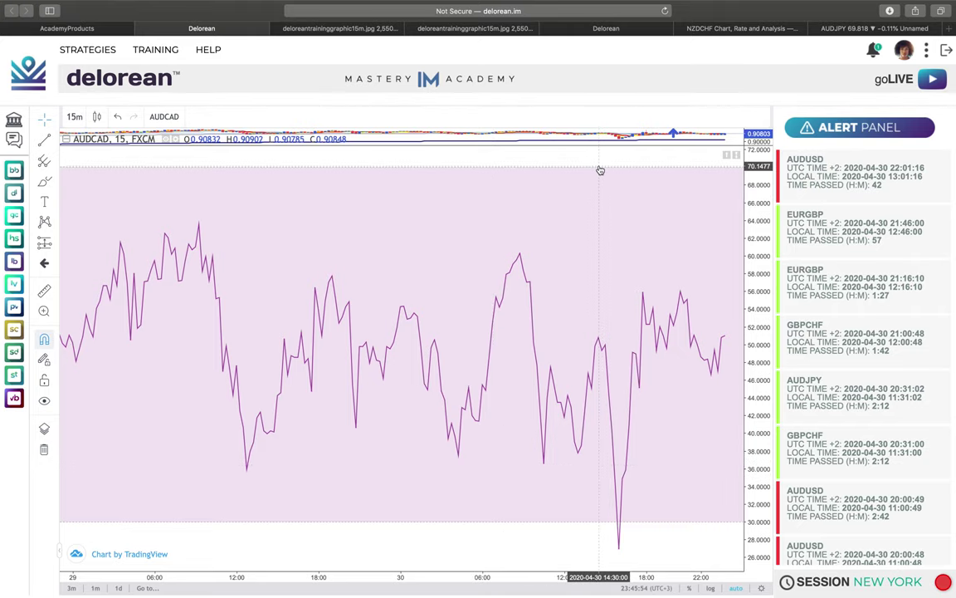
pyautogui.moveTo(601, 146); pyautogui.dragTo(601, 423)
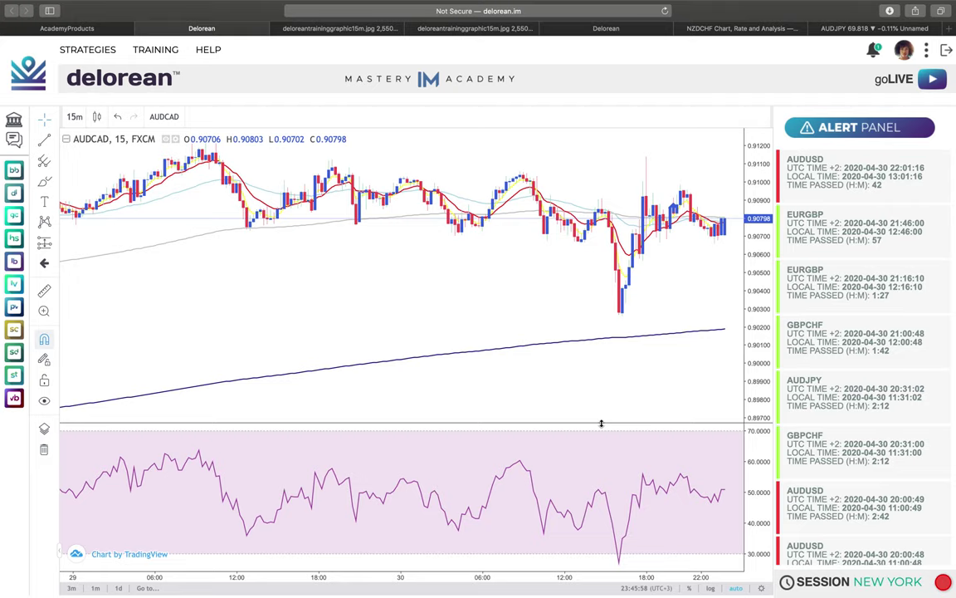